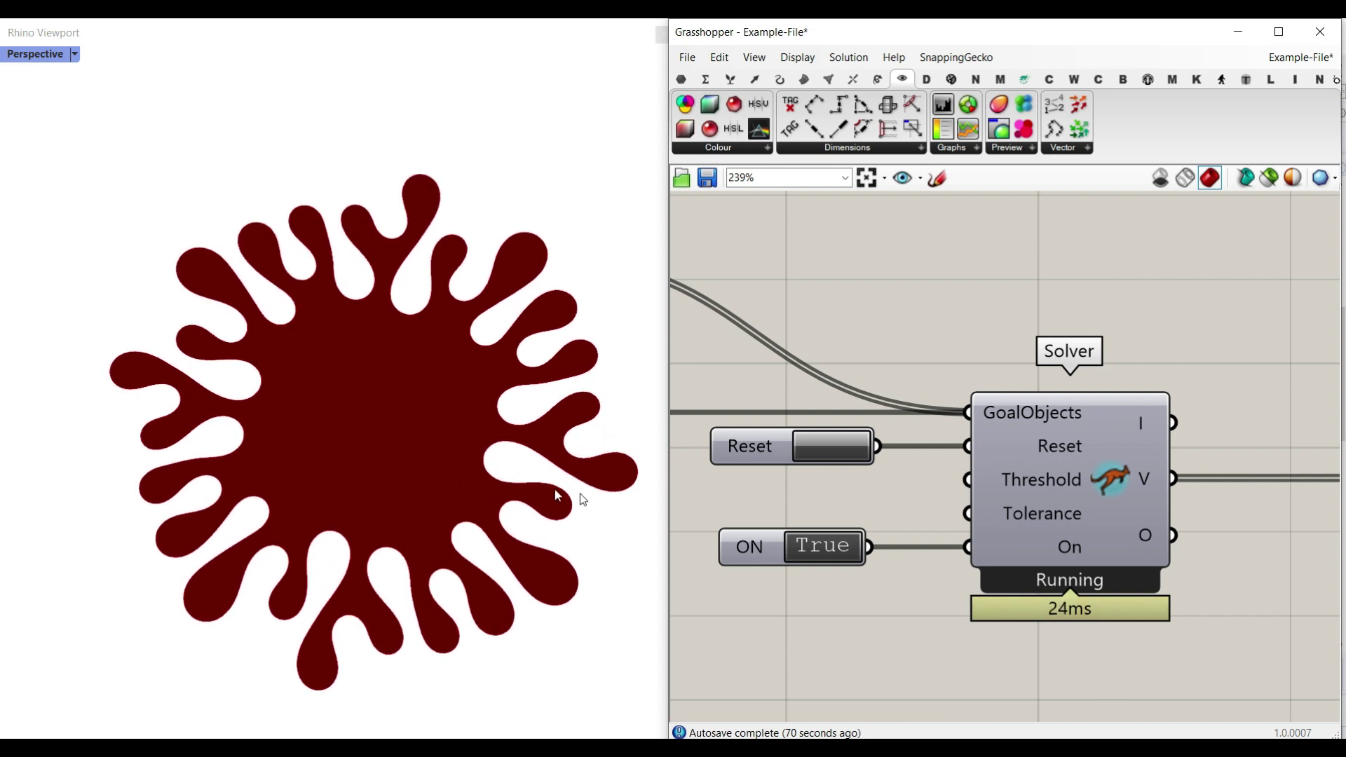
- Reset the running Solver simulation in the example definition
left_click(834, 452)
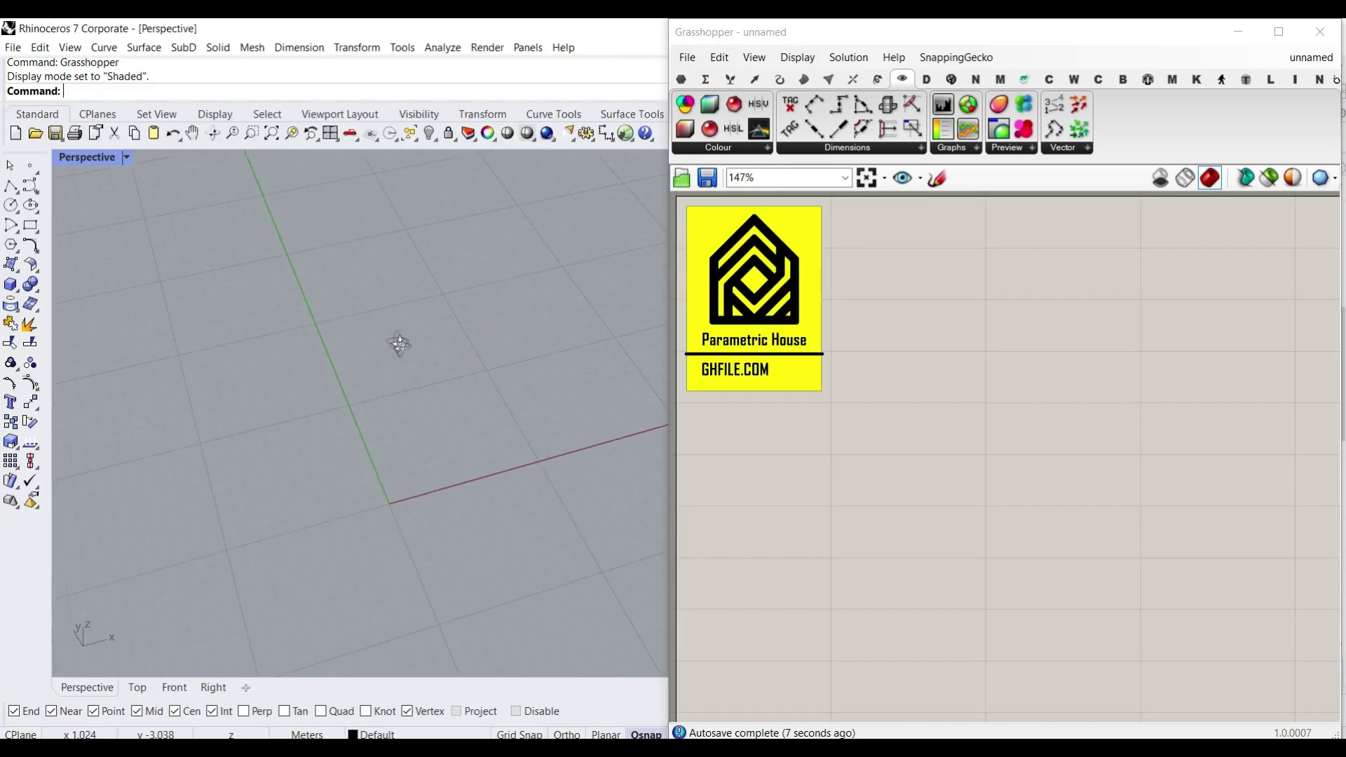
- Place a Circle component on the empty canvas beside the logo
right_click_drag(399, 344, 511, 418)
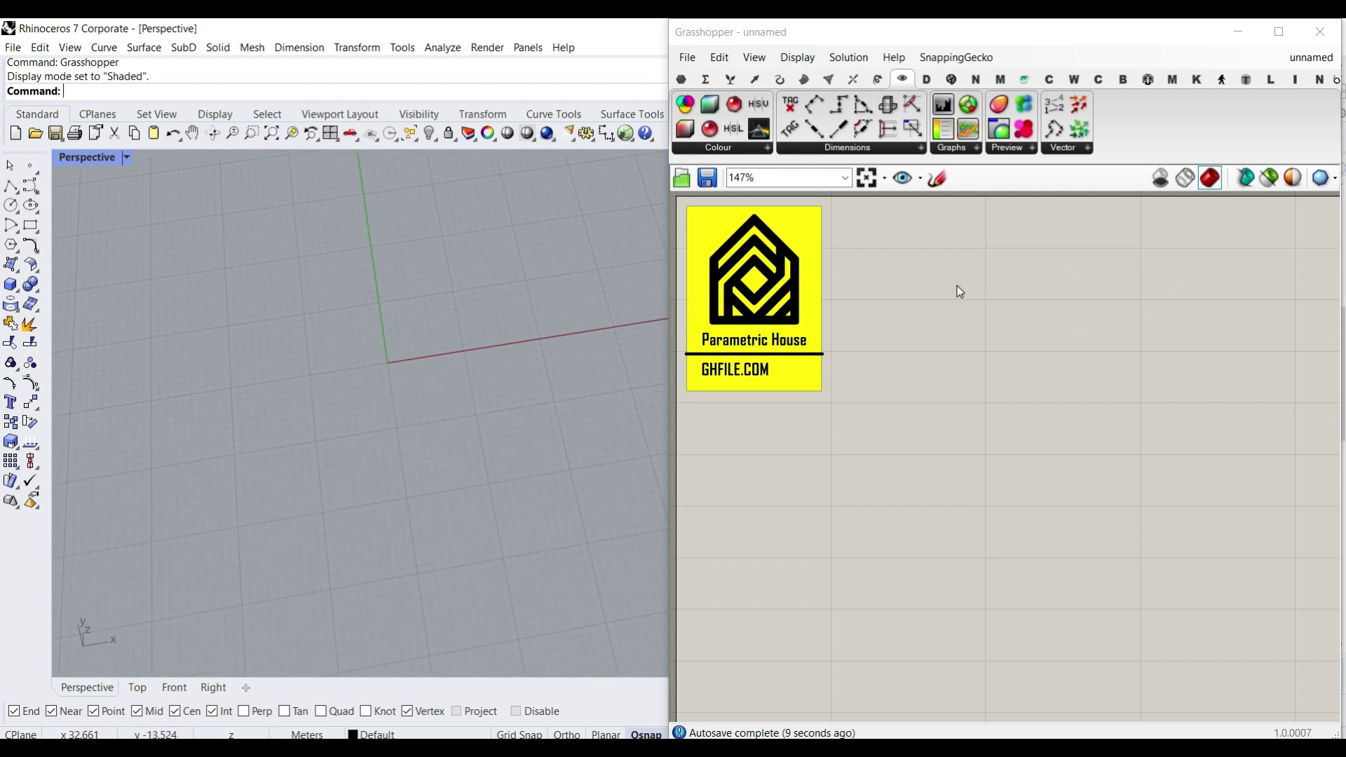
left_click(782, 79)
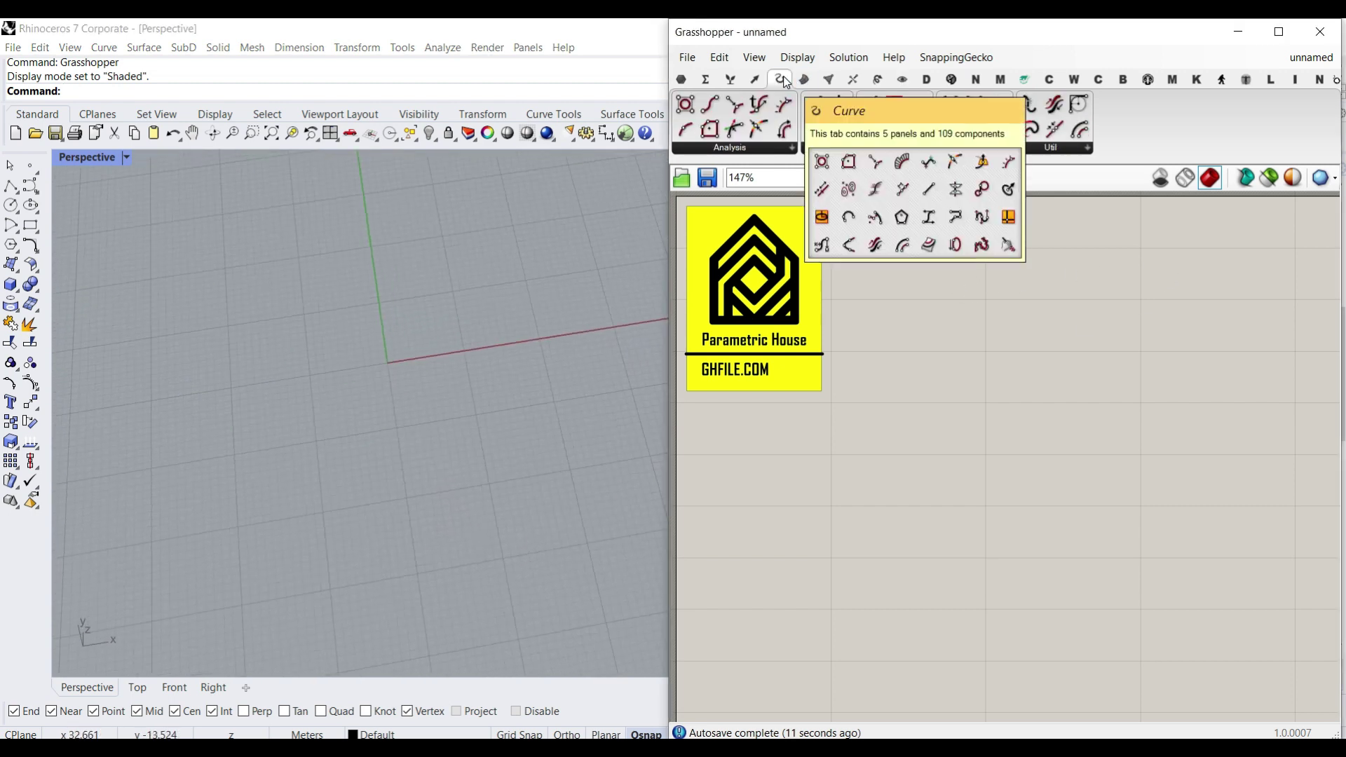
left_click_drag(894, 104, 1007, 452)
scroll(936, 470, "up", 3)
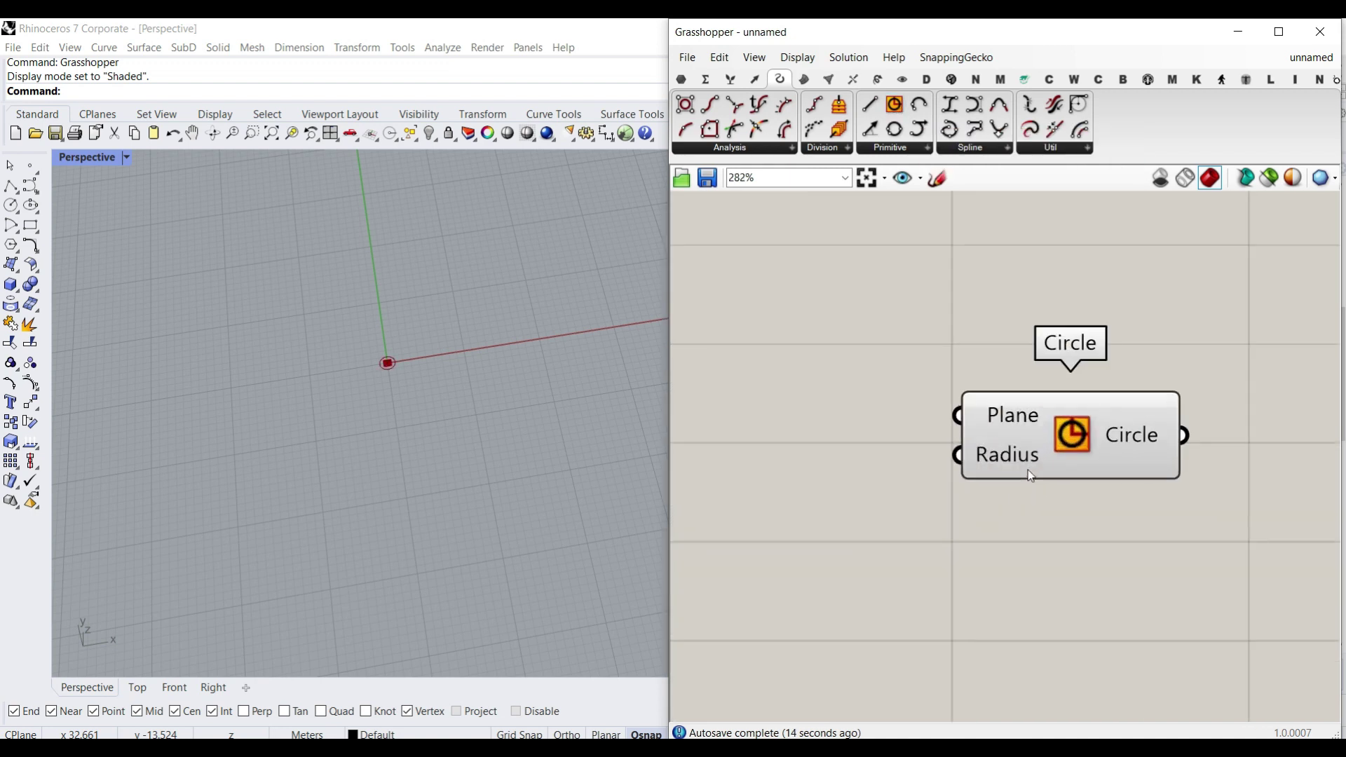
- Add a number slider, connect it to the Circle's Radius input and set it to 15.75
double_click(879, 443)
type("12.")
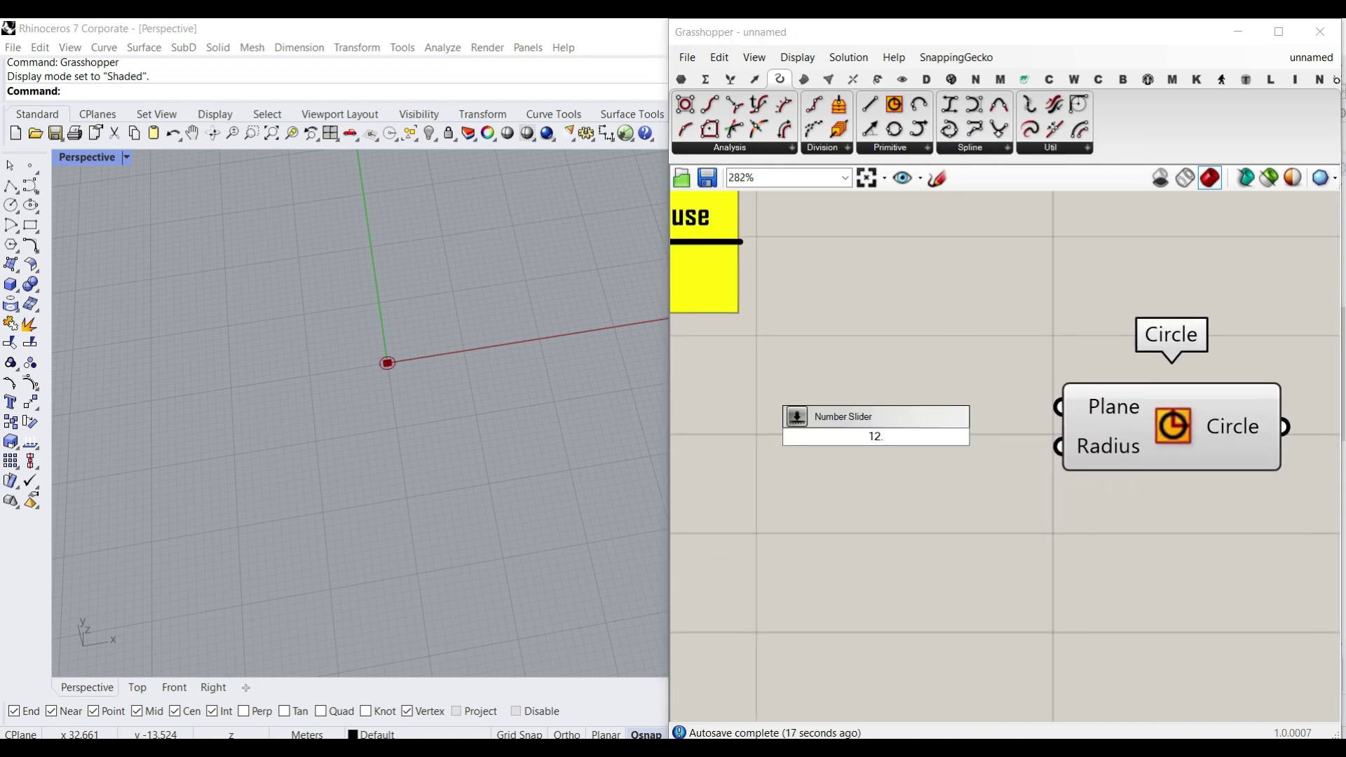
type("56")
key("Return")
left_click_drag(971, 441, 1059, 446)
mouse_move(793, 450)
left_mouse_down()
mouse_move(821, 457)
mouse_move(800, 452)
left_mouse_up()
scroll(344, 405, "down", 3)
scroll(358, 428, "up", 4)
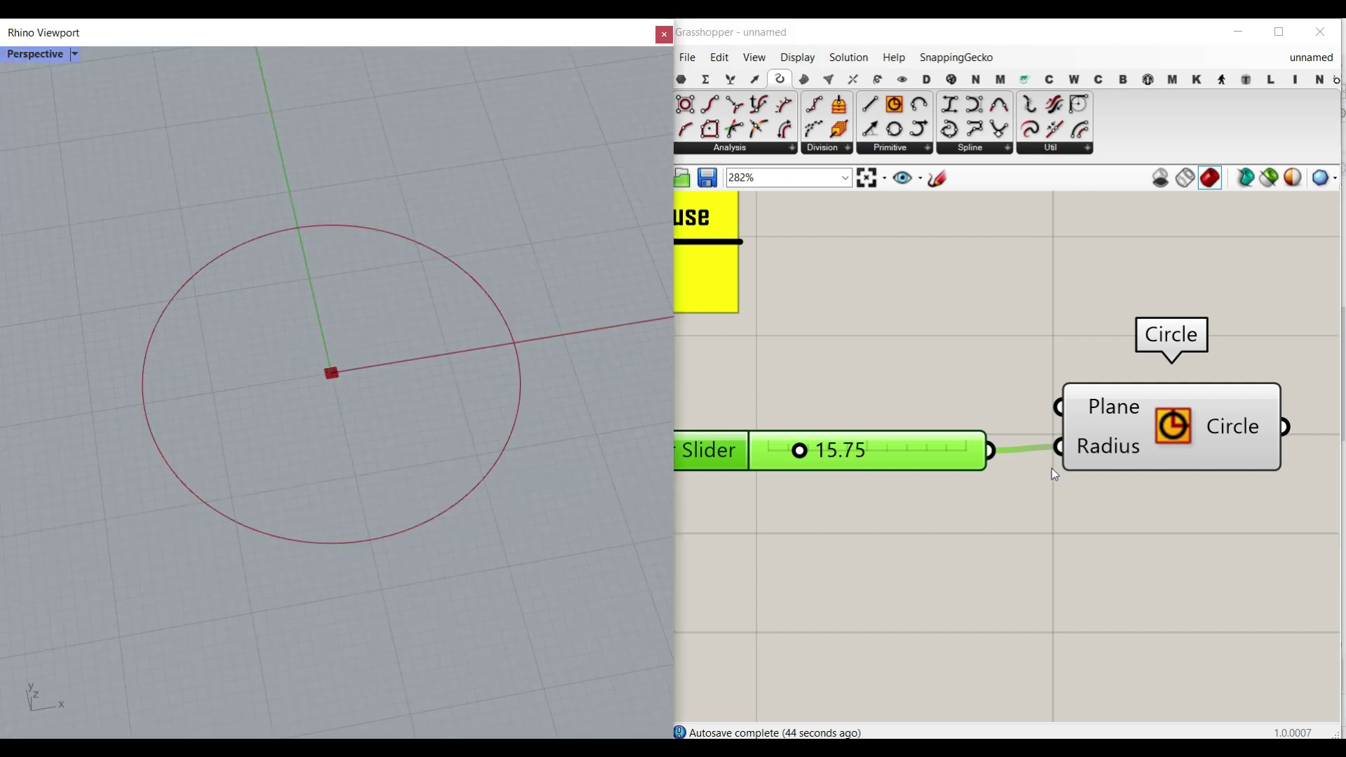
- Reposition the circle components and add a Point parameter connected to the Circle's Plane input
scroll(1052, 469, "down", 2)
left_click_drag(1157, 507, 929, 408)
right_click_drag(1150, 471, 1137, 408)
left_click_drag(1137, 405, 1137, 462)
left_click(947, 334)
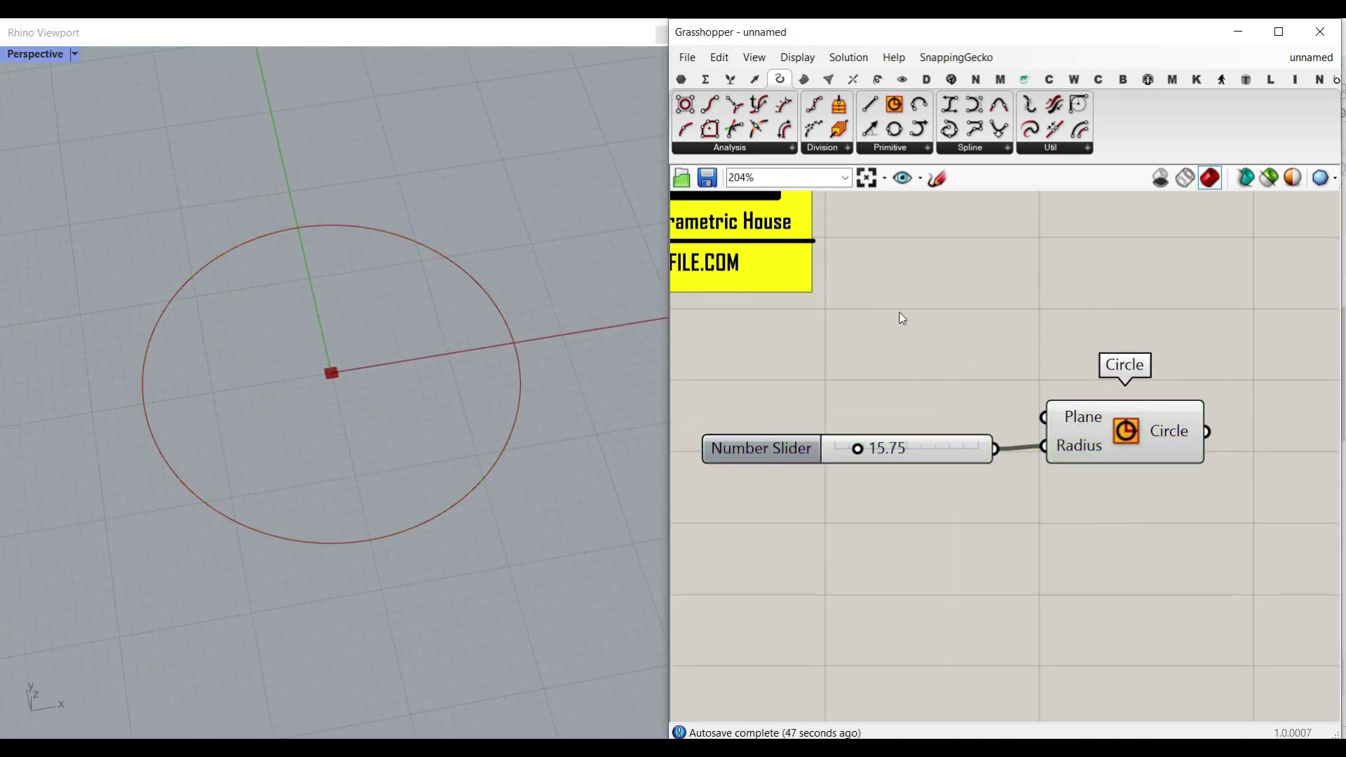
left_click(680, 79)
left_click_drag(685, 129, 1044, 418)
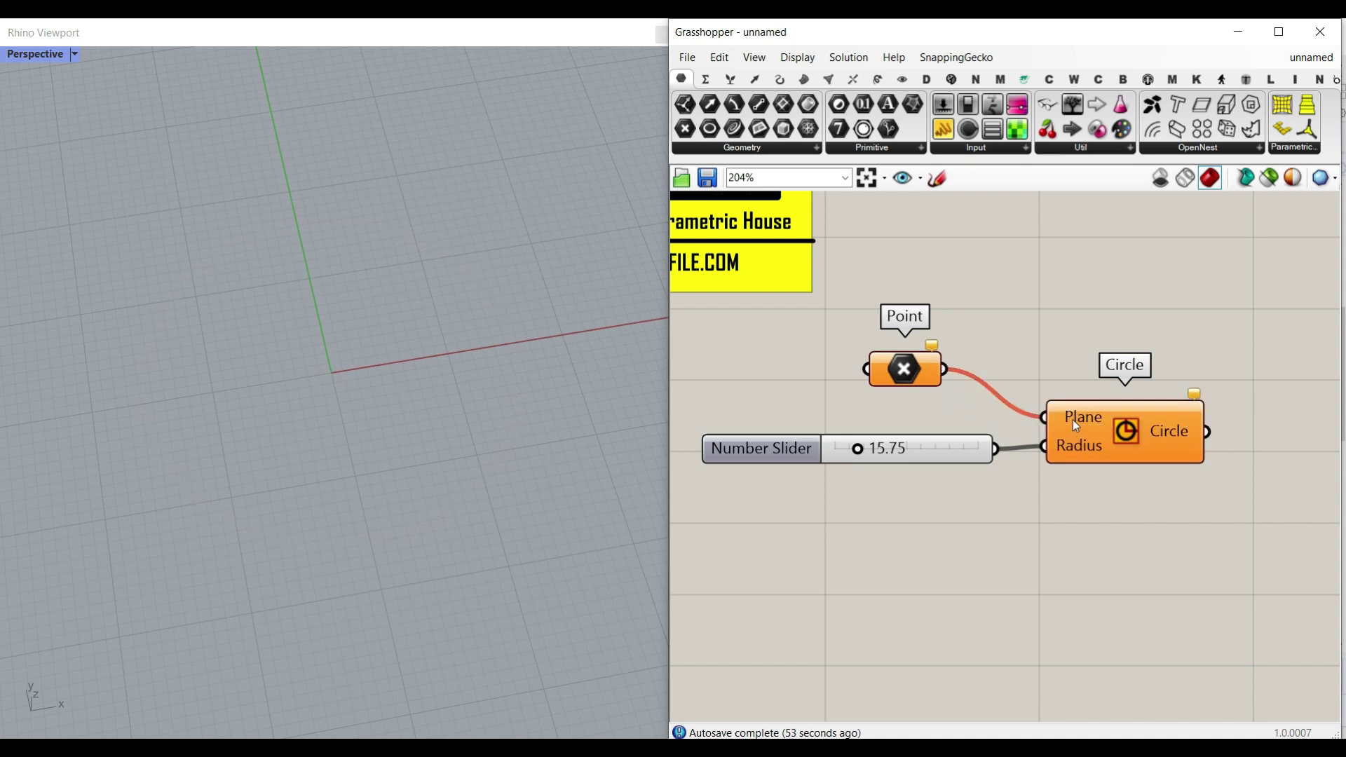
- Set the Point parameter to one point picked near the origin and move that point in the Perspective viewport
right_click(905, 380)
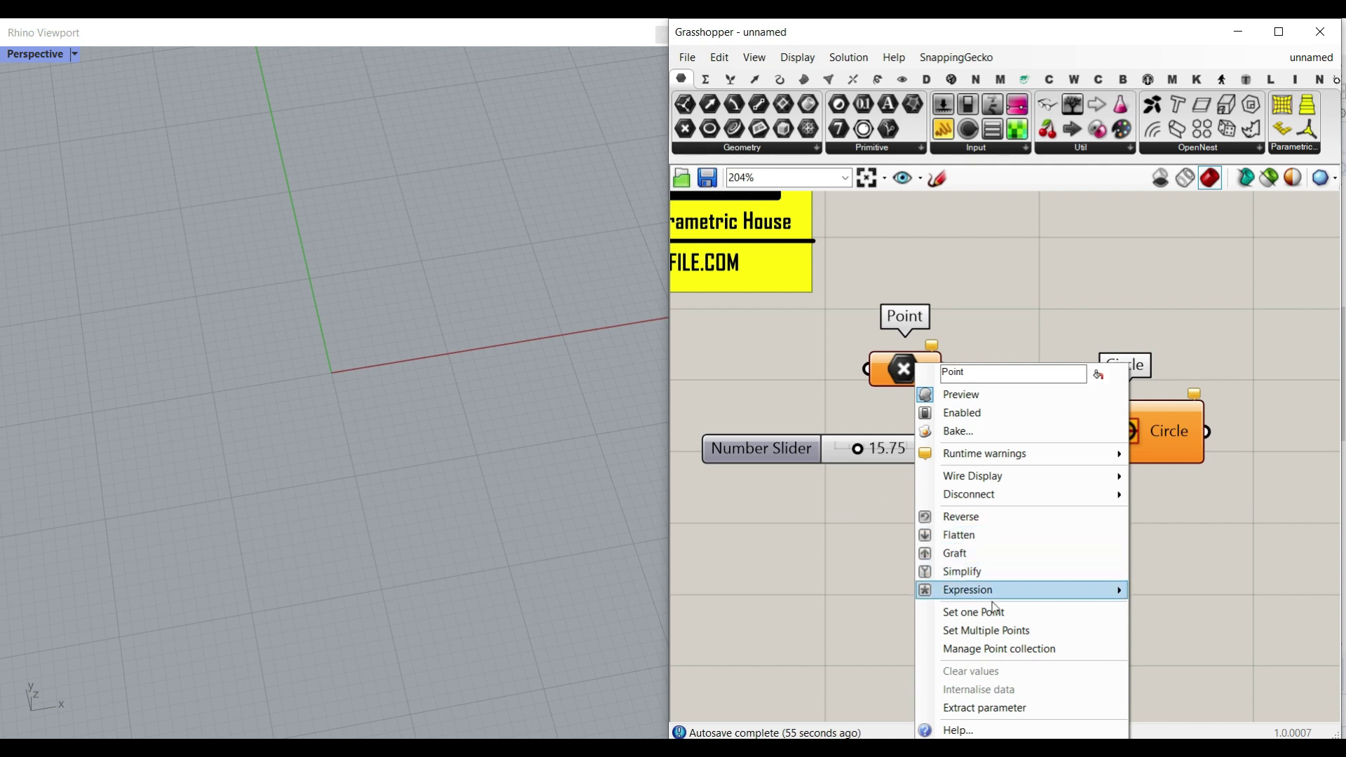
left_click(973, 612)
left_click(340, 344)
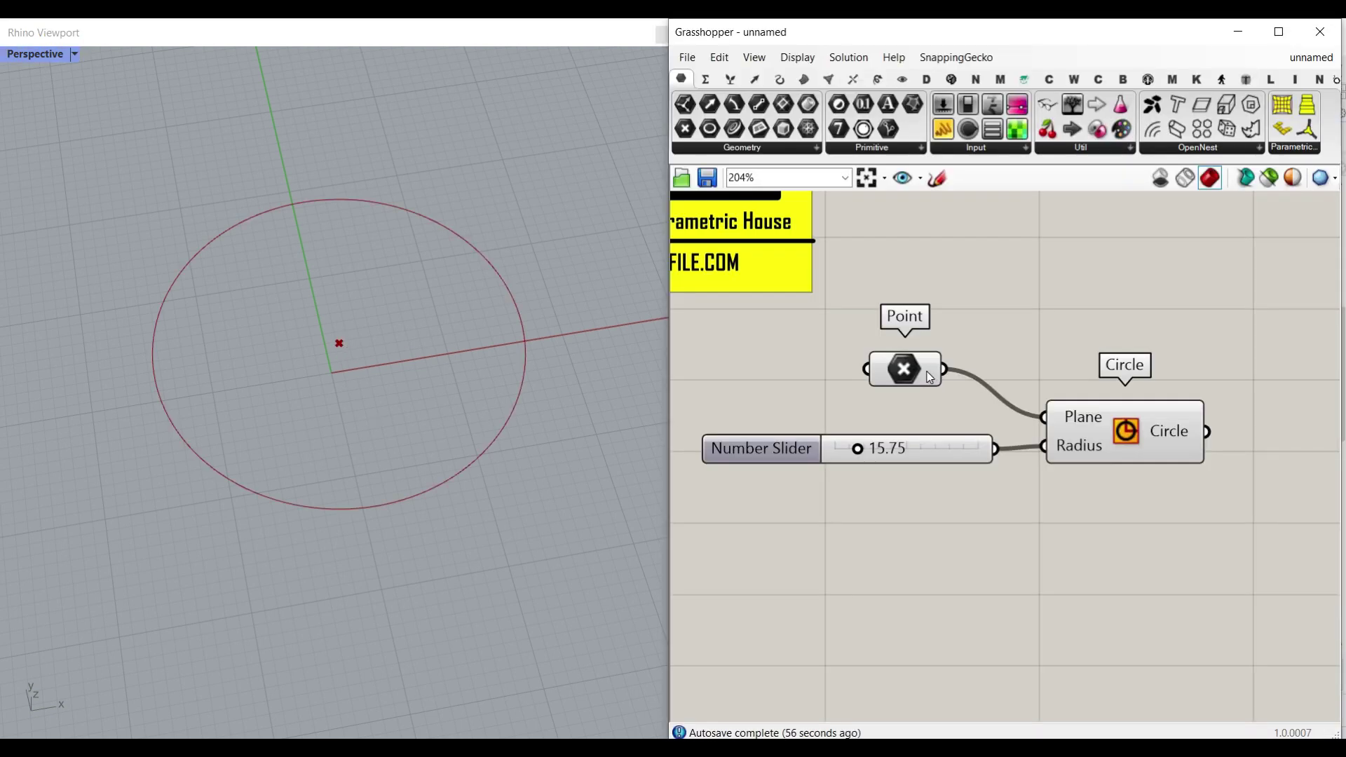
left_click_drag(343, 343, 389, 244)
scroll(213, 447, "down", 8)
scroll(457, 203, "up", 6)
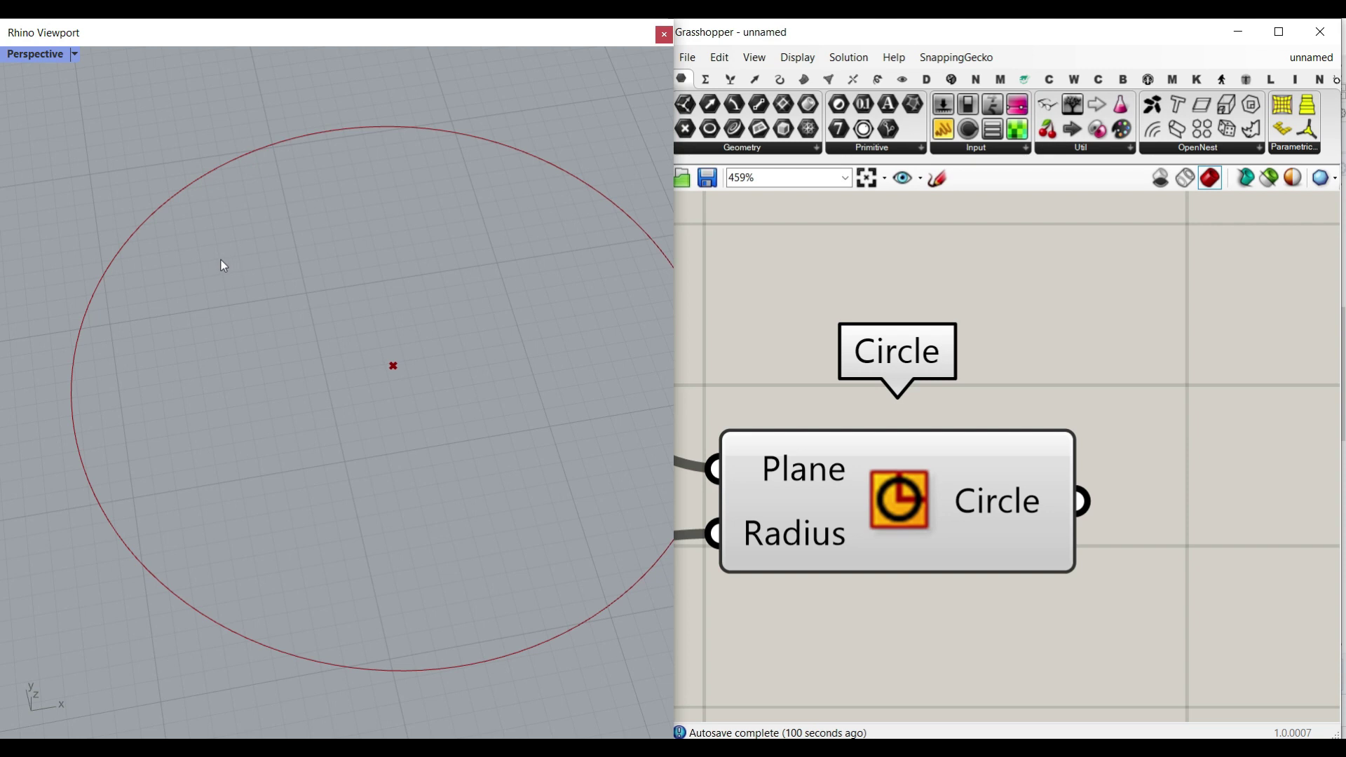
mouse_move(118, 261)
left_mouse_down()
mouse_move(183, 186)
mouse_move(272, 149)
left_mouse_up()
mouse_move(168, 173)
left_mouse_down()
mouse_move(193, 198)
mouse_move(173, 200)
left_mouse_up()
mouse_move(104, 244)
left_mouse_down()
mouse_move(127, 265)
mouse_move(109, 268)
mouse_move(105, 225)
mouse_move(139, 227)
left_mouse_up()
left_click(138, 262)
mouse_move(194, 157)
left_mouse_down()
mouse_move(170, 215)
mouse_move(189, 156)
left_mouse_up()
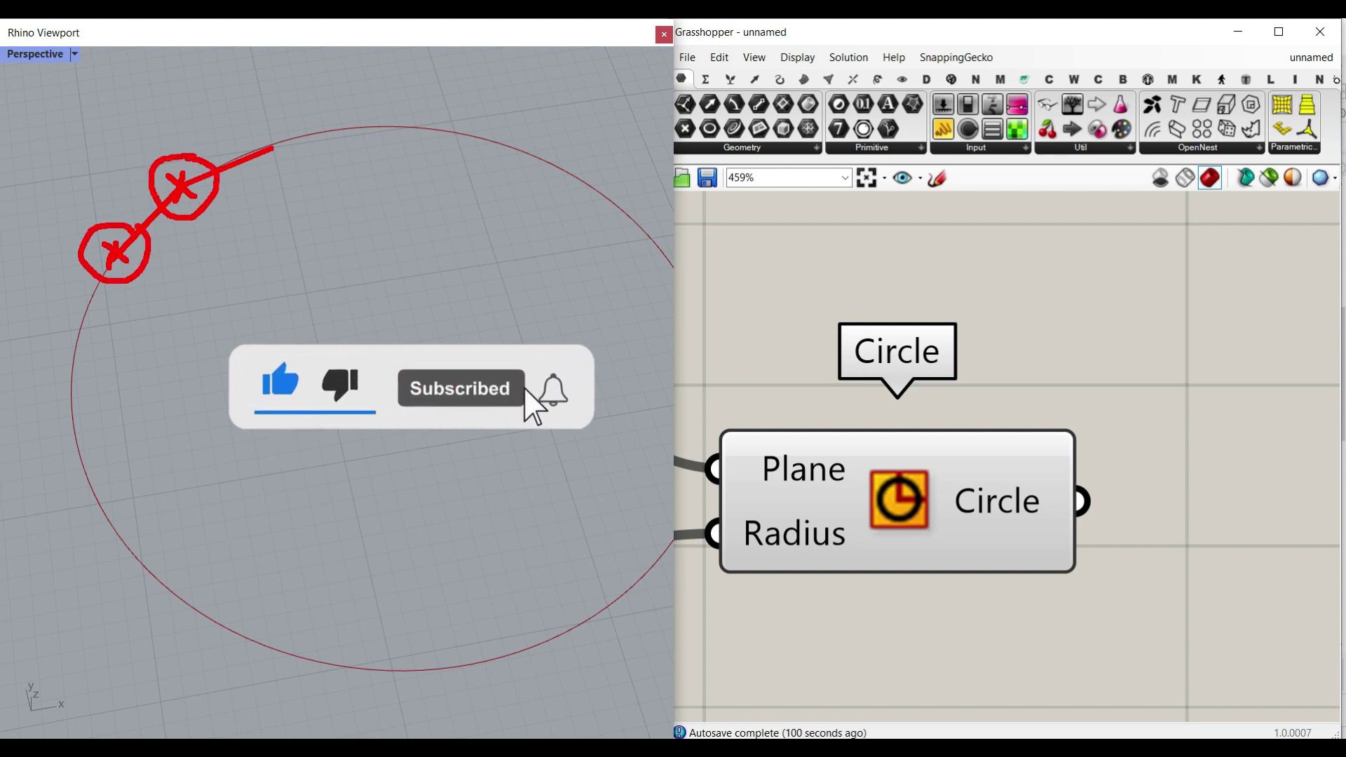
left_click(96, 202)
left_click_drag(97, 202, 161, 243)
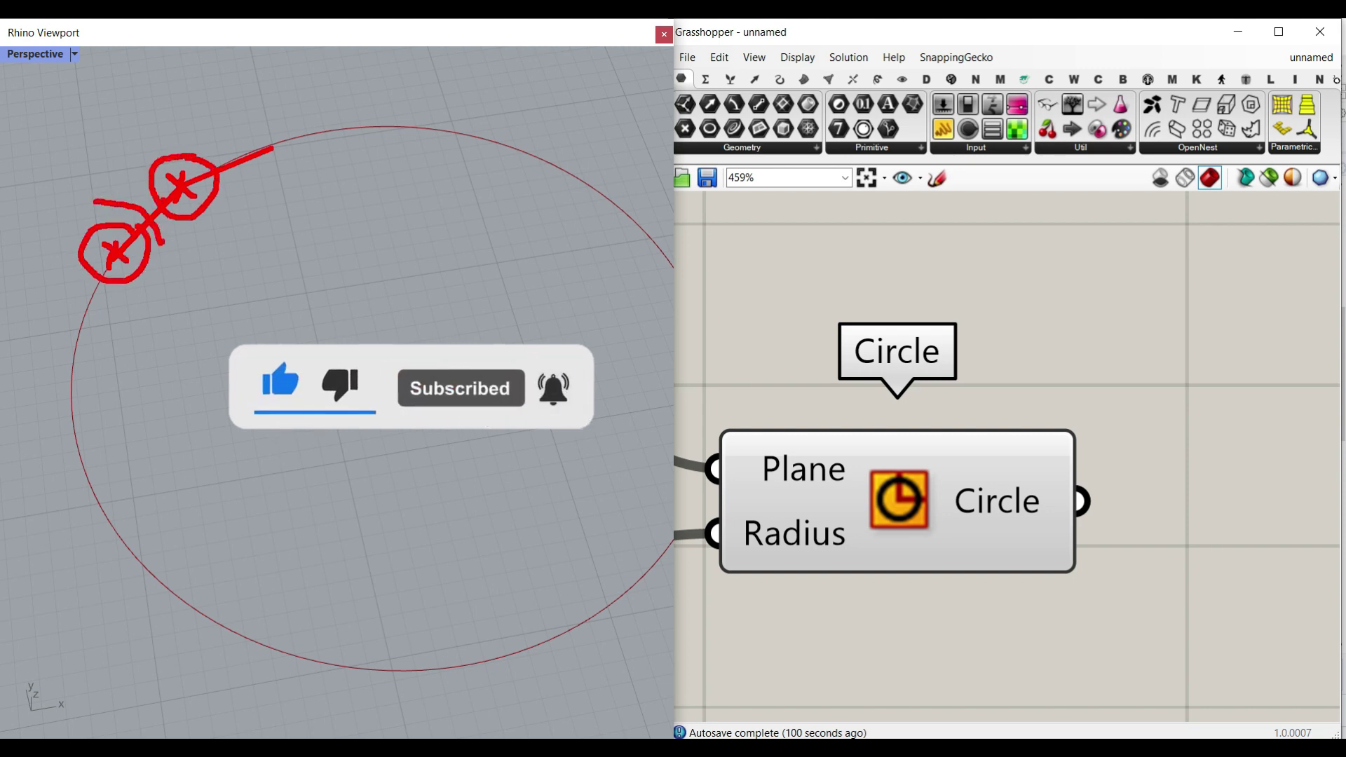
left_click_drag(144, 168, 182, 229)
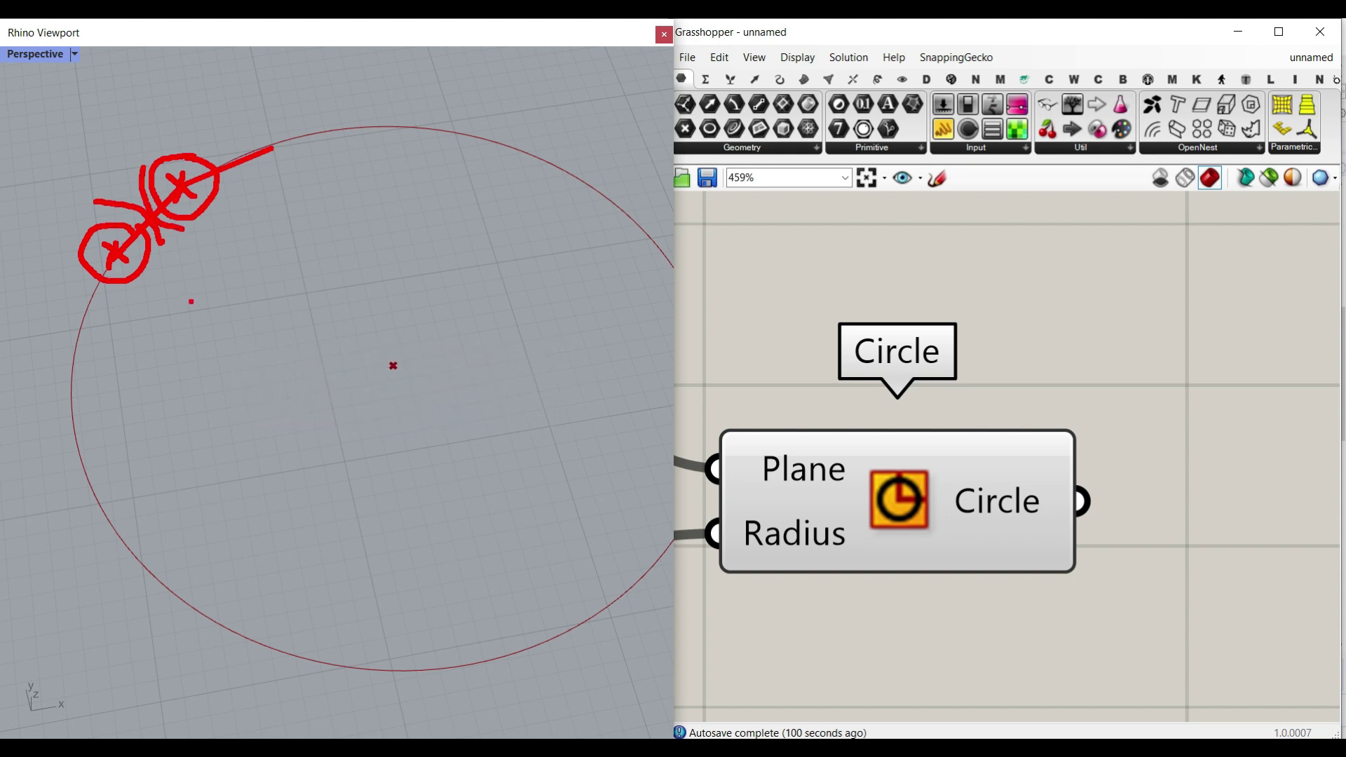
key("Escape")
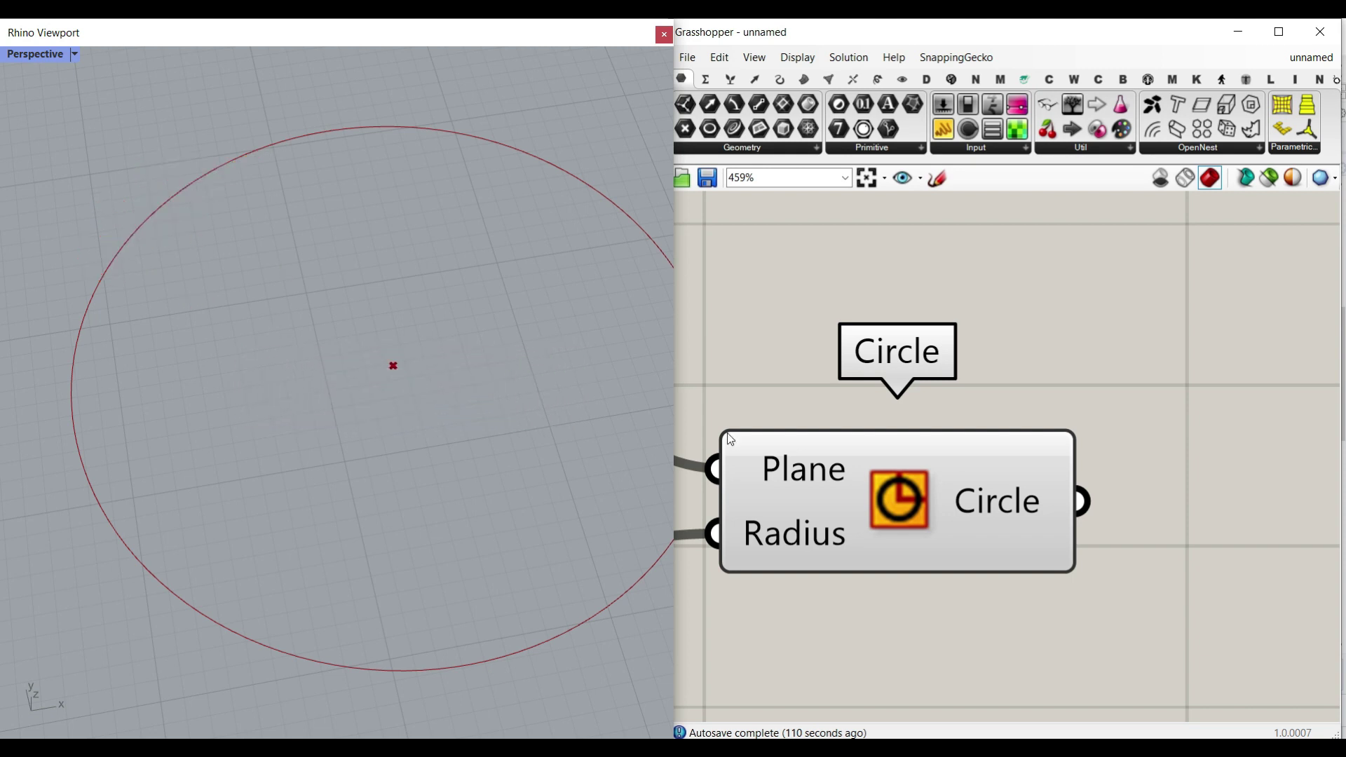
- Place a Divide Curve component and connect the Circle output to its Curve input
left_click(780, 80)
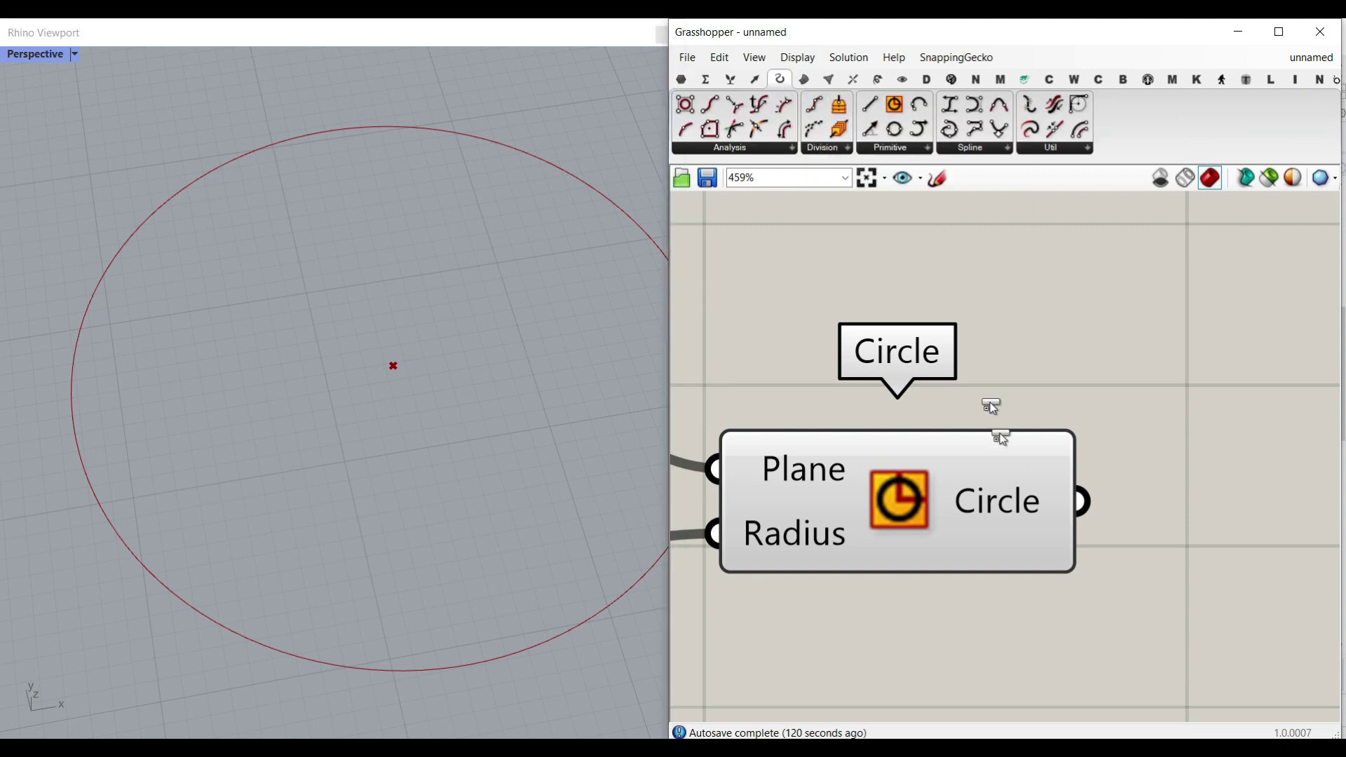
scroll(971, 421, "down", 3)
left_click(1156, 582)
right_click_drag(1060, 573, 994, 475)
left_click_drag(974, 399, 971, 441)
left_click_drag(1071, 512, 1182, 552)
- Add a number slider ranging from 100 to 2000, connect it to Divide Curve's Count input and set it to 640
right_click_drag(903, 539, 958, 533)
double_click(928, 542)
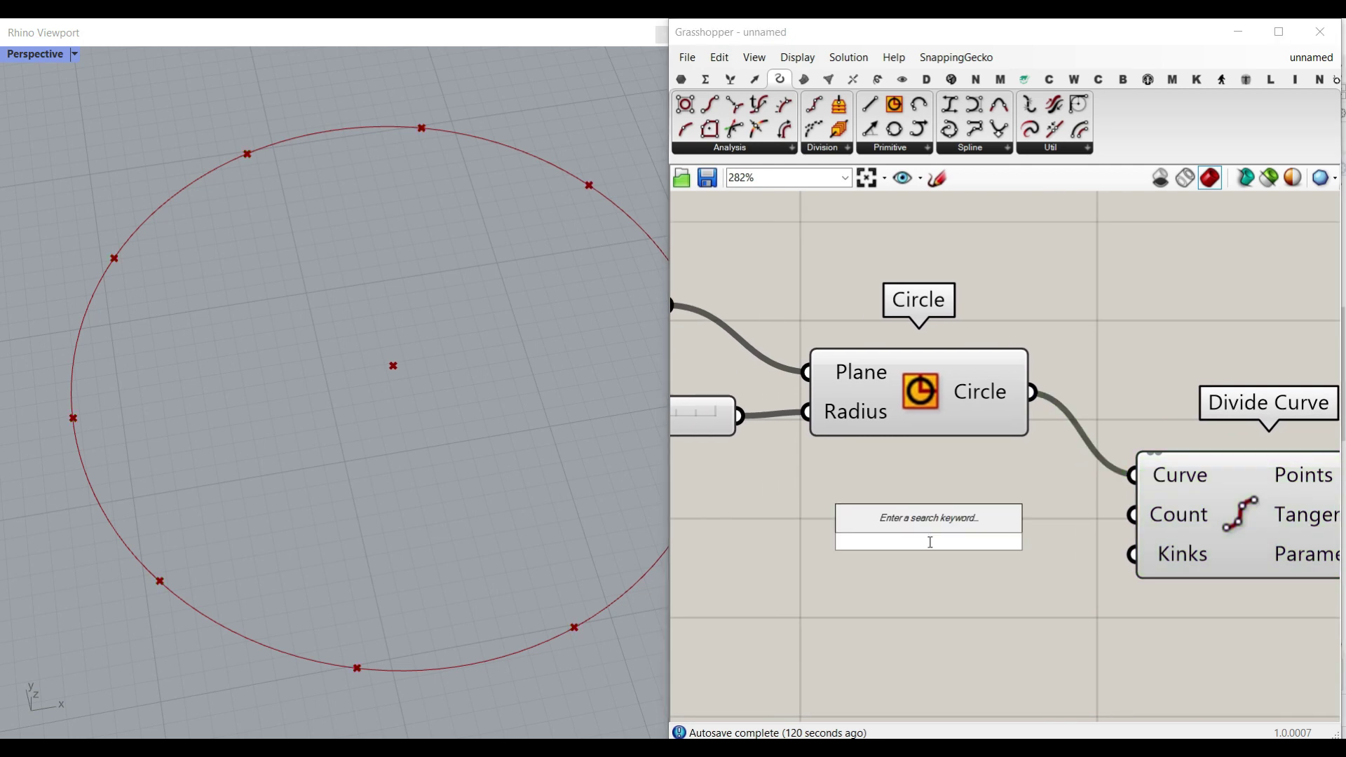
type("100..")
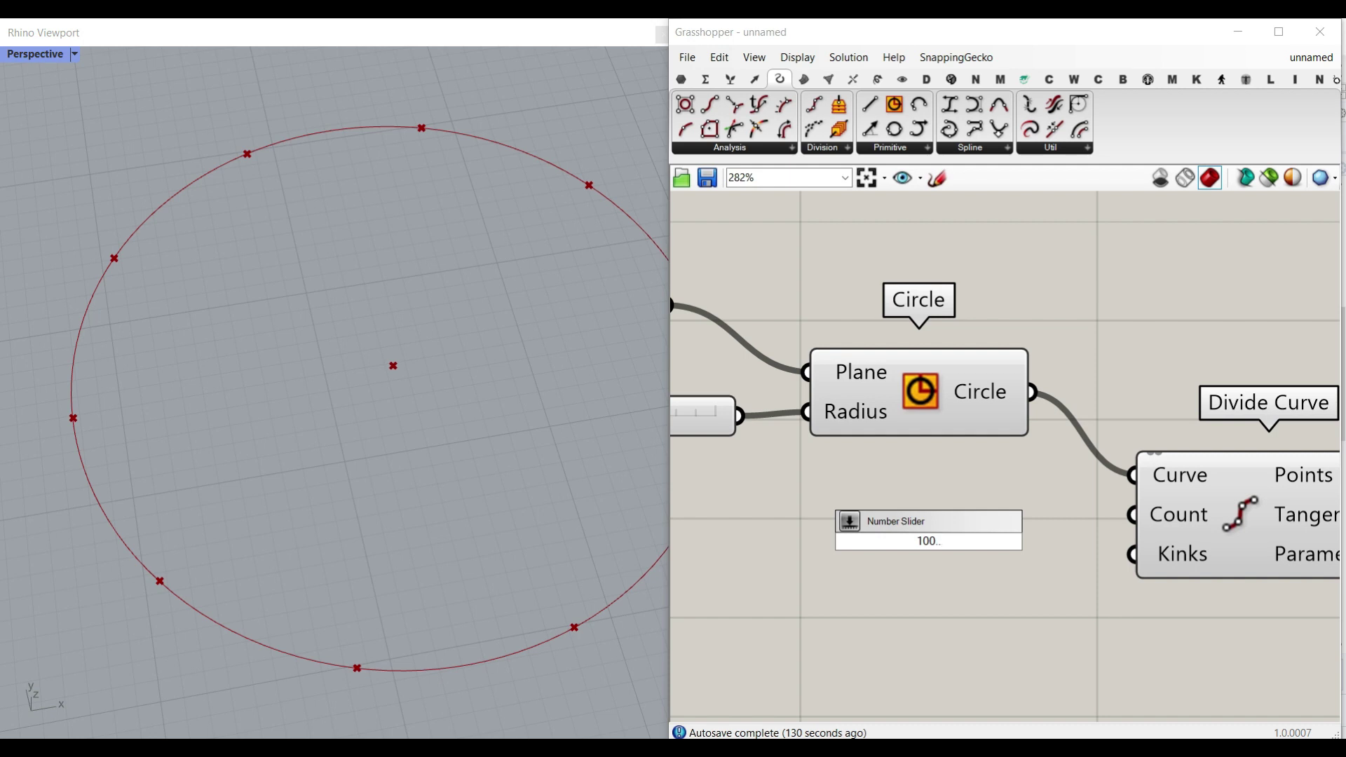
type("2000")
key("Return")
left_click_drag(1015, 539, 1130, 515)
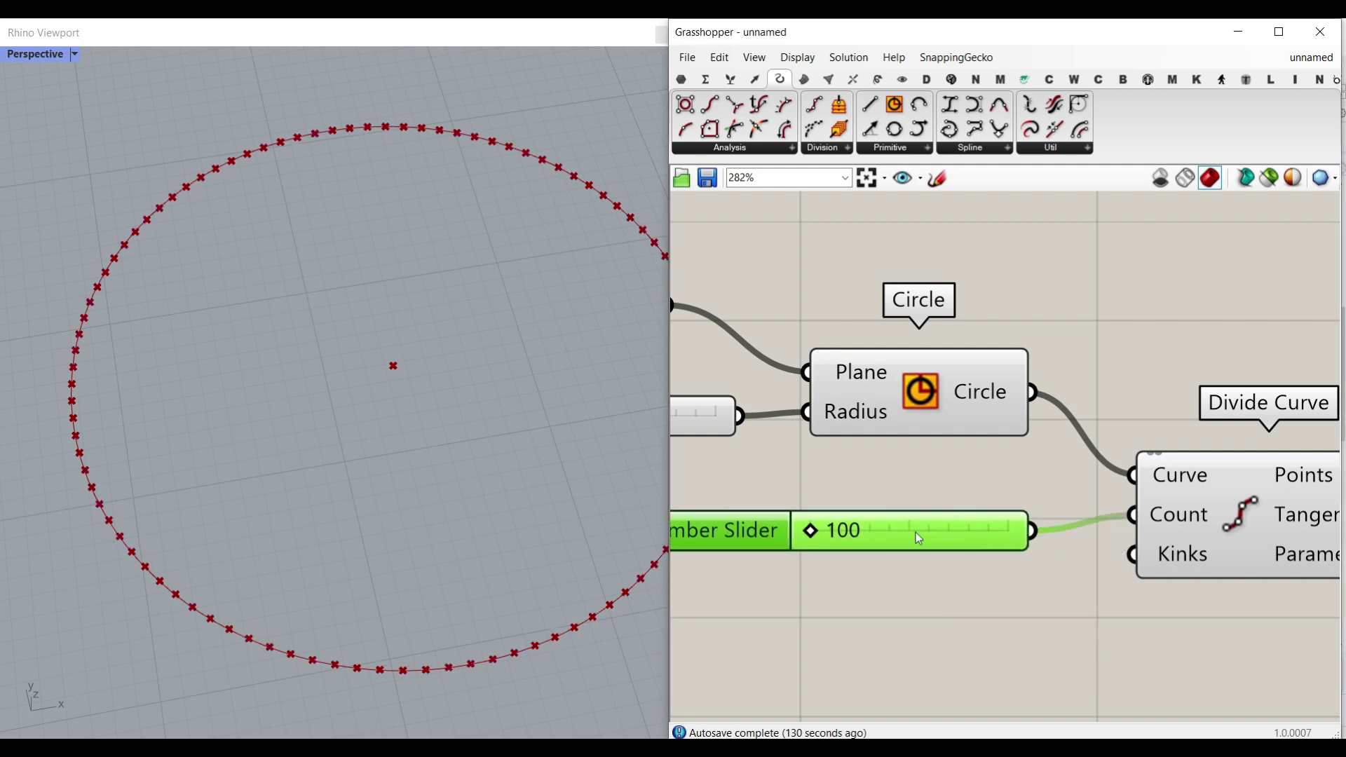
left_click_drag(811, 536, 869, 532)
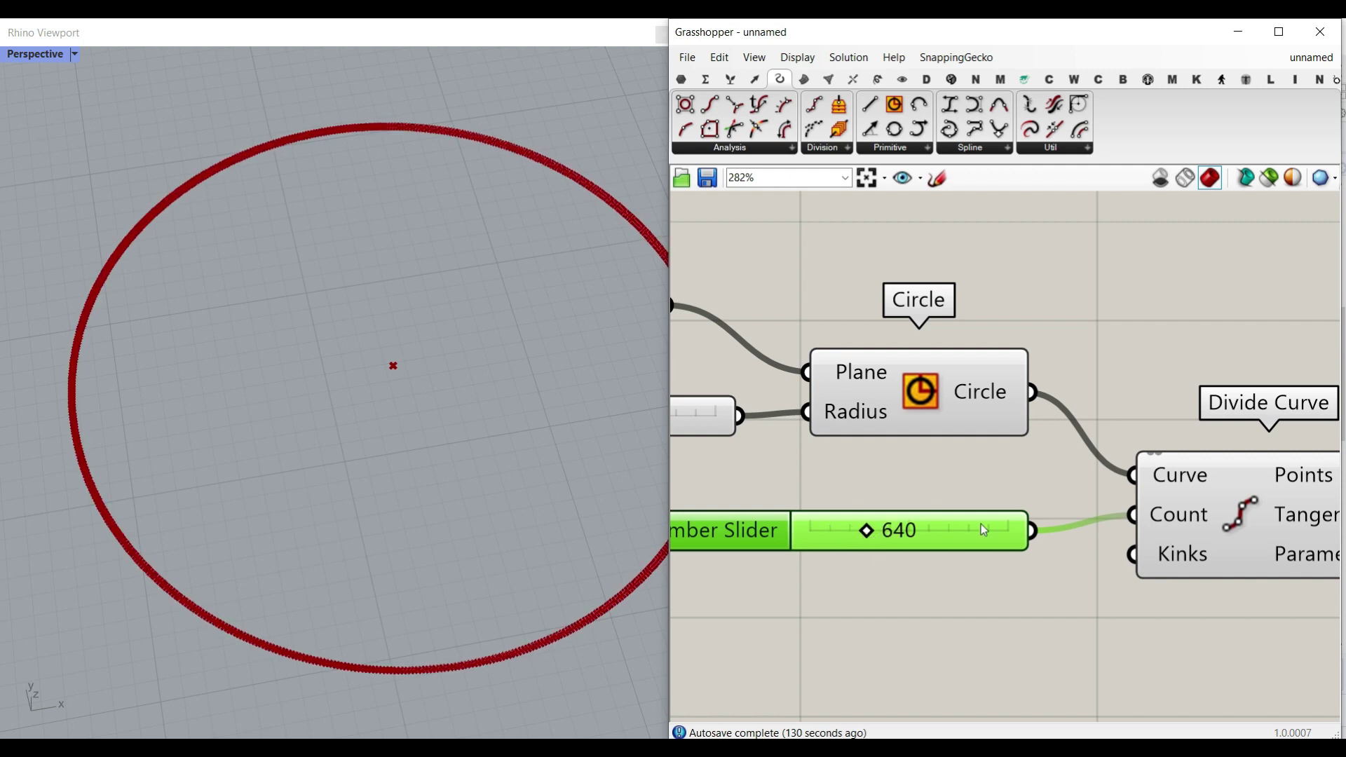
right_click_drag(1130, 522, 929, 505)
scroll(929, 506, "down", 2)
left_click_drag(1013, 503, 1006, 507)
left_click(1033, 411)
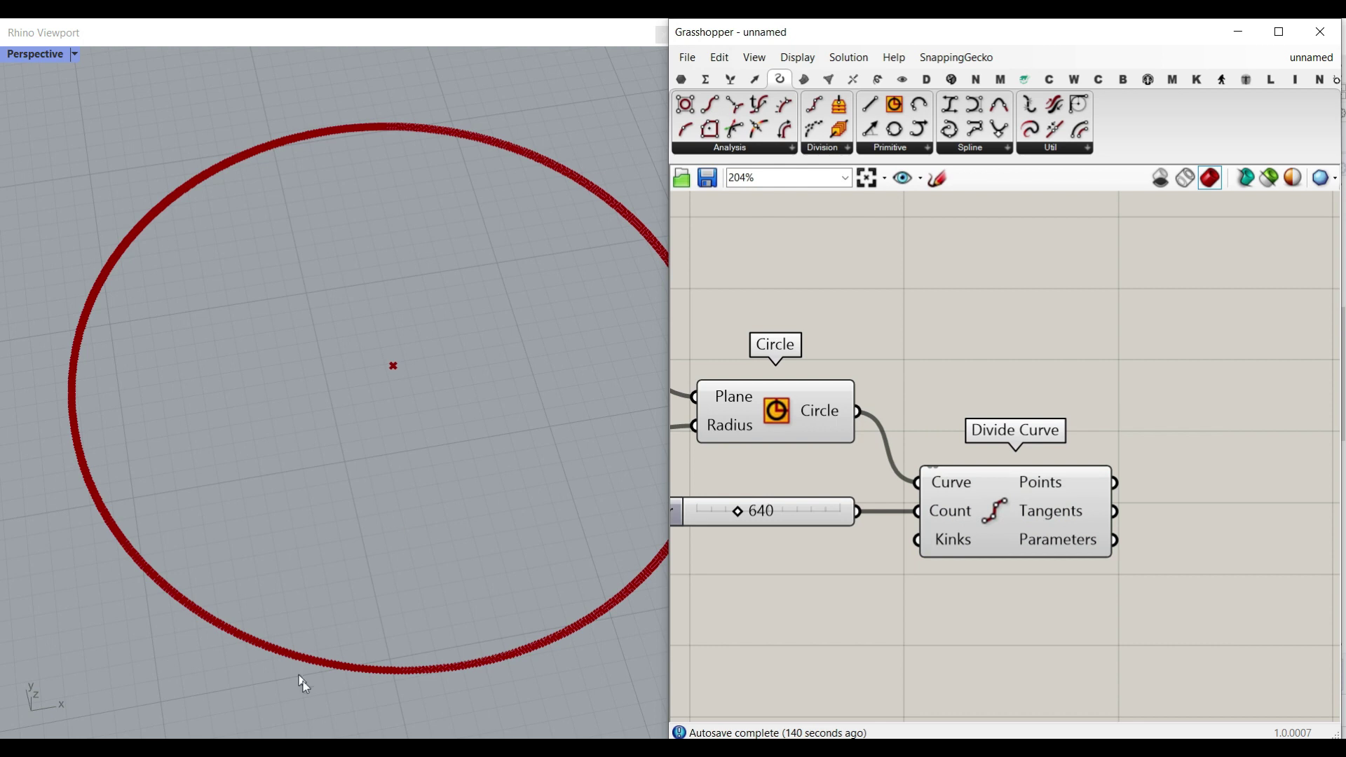
- Place a PolyLine component and connect Divide Curve's Points output to its Vertices input
right_click_drag(297, 670, 319, 662)
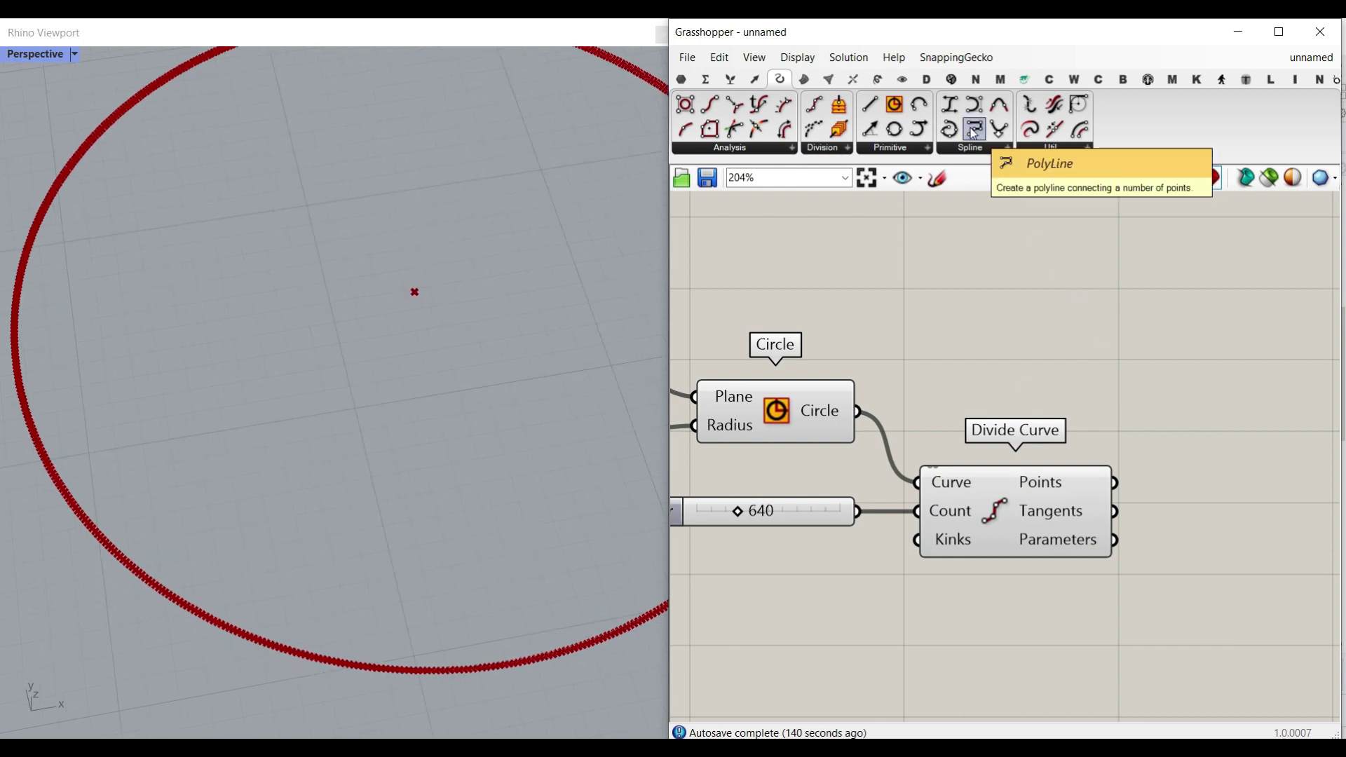
left_click_drag(974, 132, 1042, 241)
left_click_drag(1253, 534, 1254, 534)
right_click_drag(1180, 524, 966, 527)
scroll(950, 514, "up", 3)
left_click_drag(872, 470, 951, 527)
left_click_drag(1058, 538, 1103, 433)
- Invert the PolyLine's Closed input to close the polyline
right_click(1046, 473)
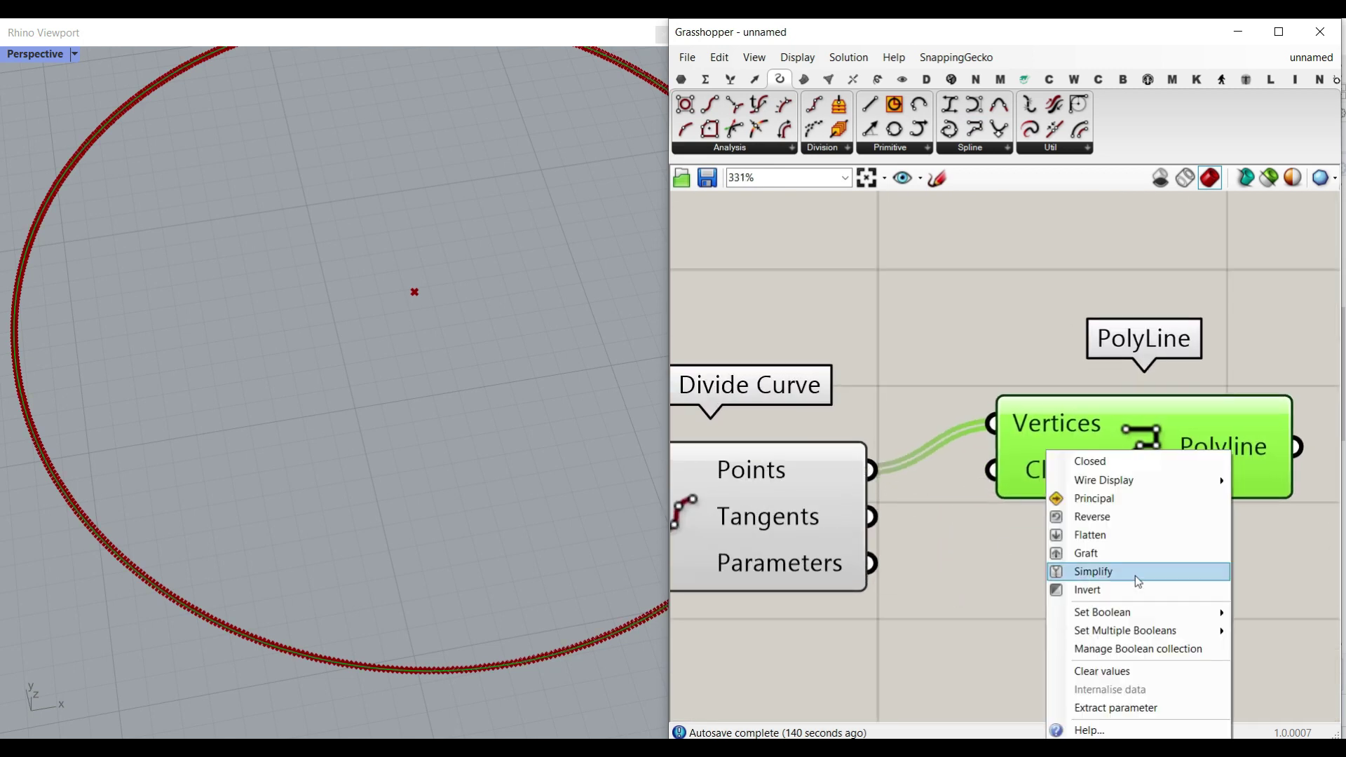
left_click(996, 524)
mouse_move(1056, 477)
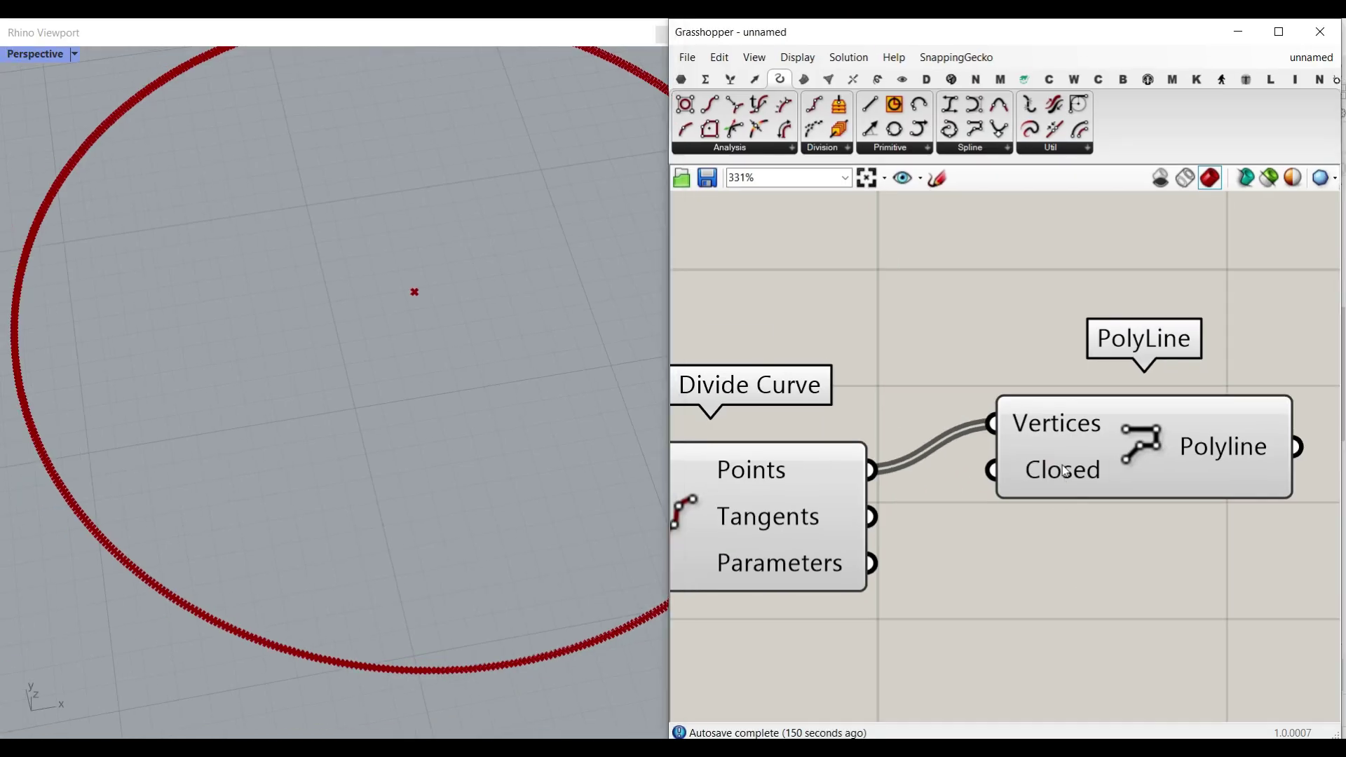
right_click(1069, 449)
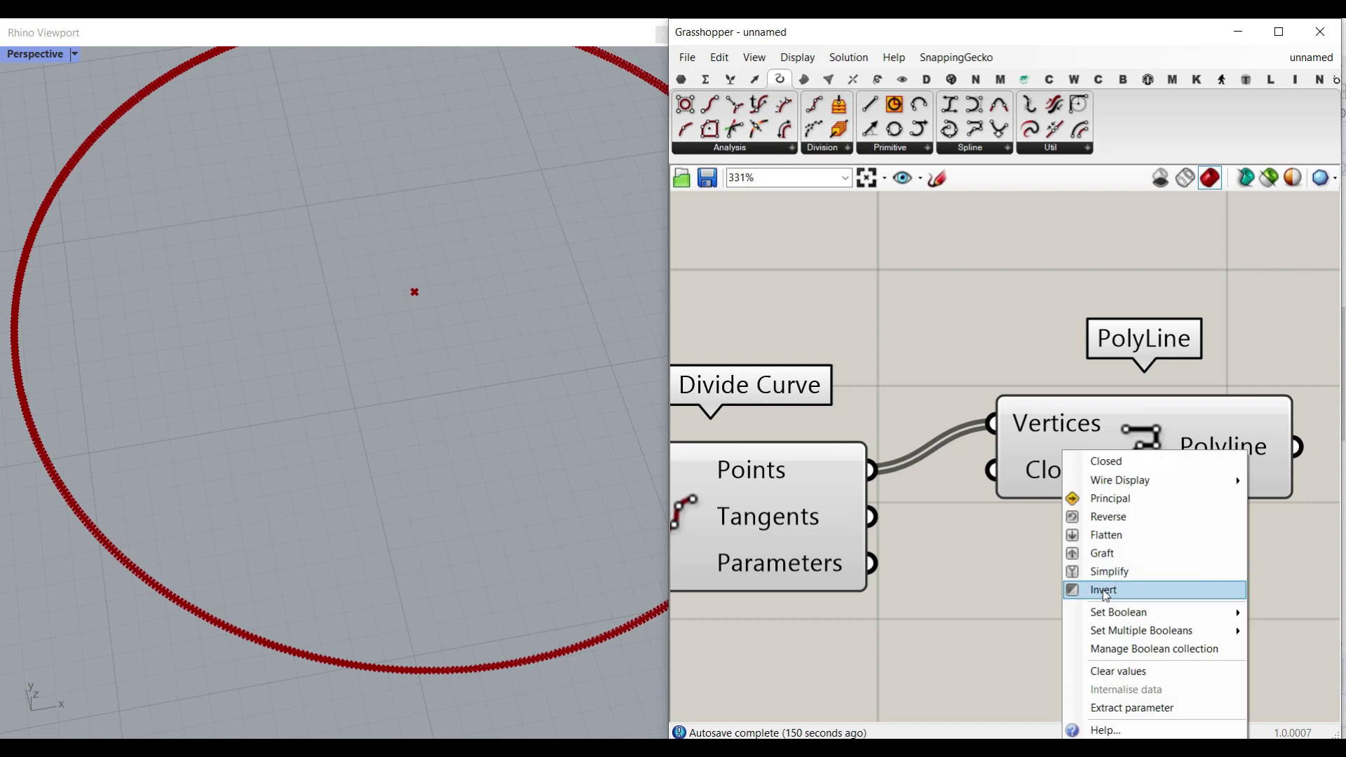
left_click(1103, 590)
scroll(1073, 491, "down", 2)
left_click_drag(1110, 464, 1137, 498)
- Turn off the preview of the Point, Circle and Divide Curve components
right_click_drag(994, 505, 1176, 486)
scroll(1175, 486, "down", 8)
left_click_drag(1121, 533, 987, 436)
middle_click(1080, 388)
left_click(1107, 420)
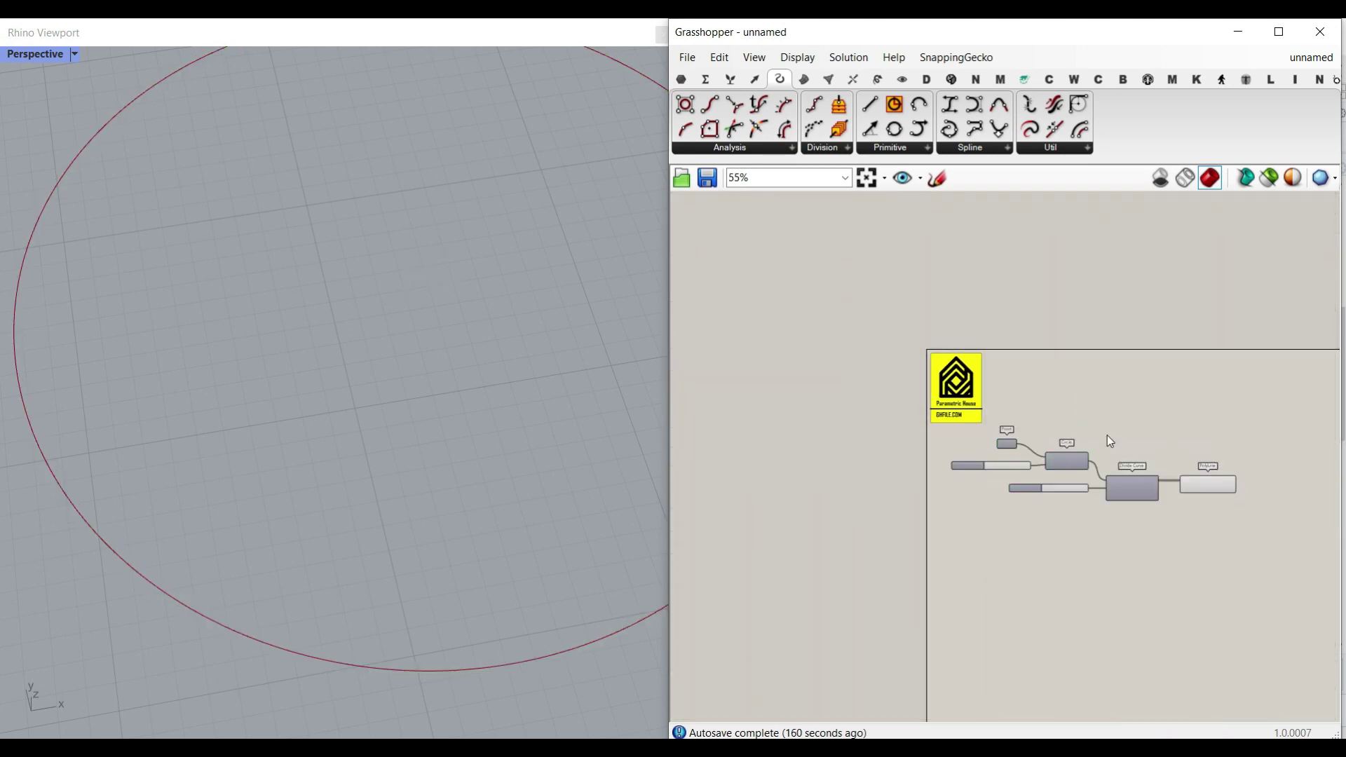
scroll(1253, 494, "up", 4)
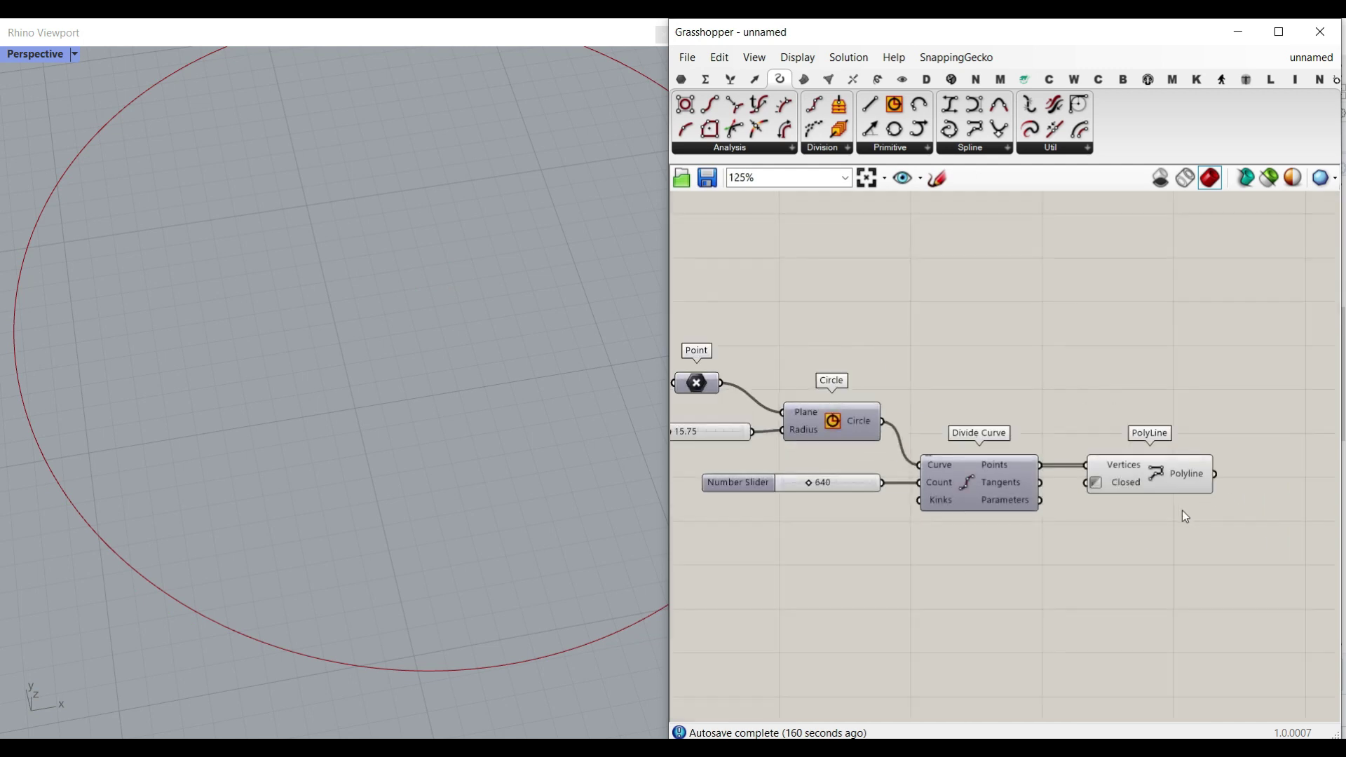
- Place a Kangaroo Length(Line) goal on the canvas beyond the PolyLine component
scroll(389, 461, "down", 5)
right_click_drag(433, 482, 374, 511, "shift")
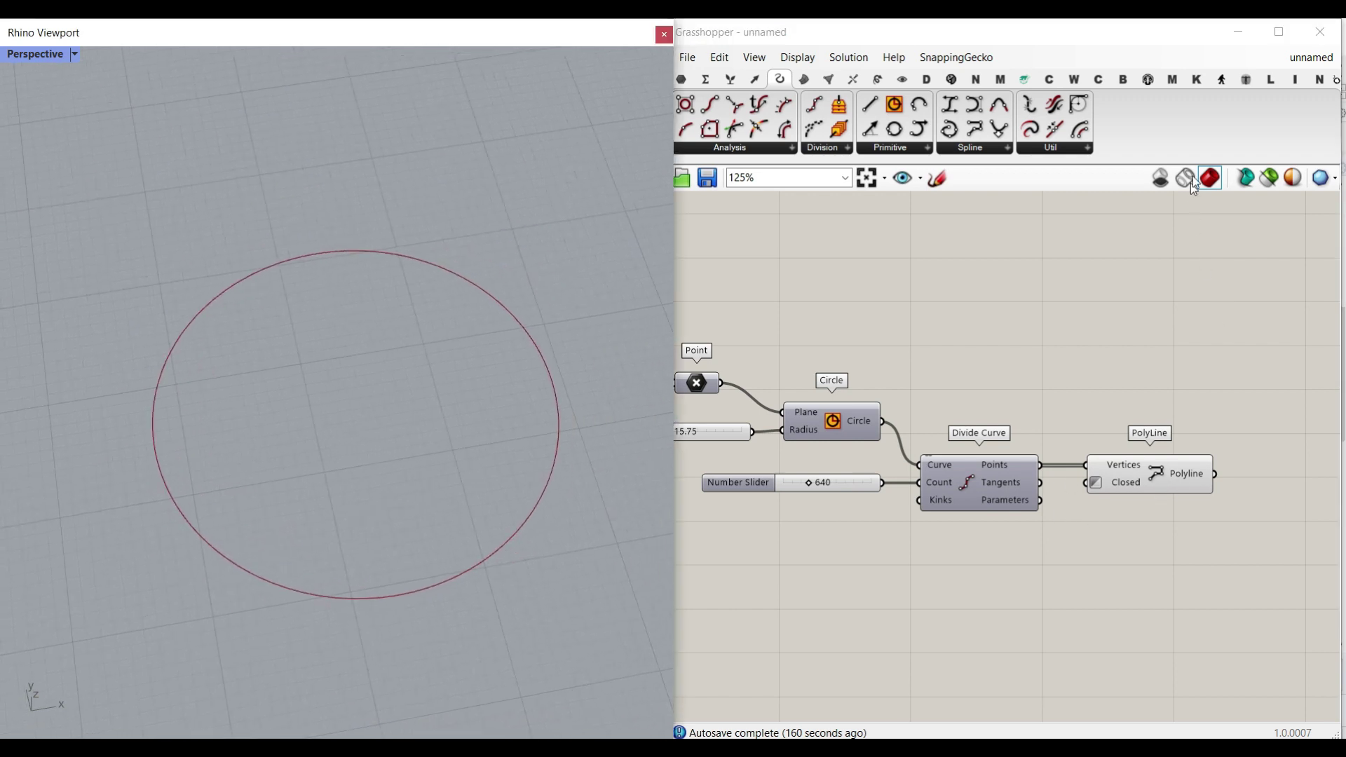
left_click(1196, 81)
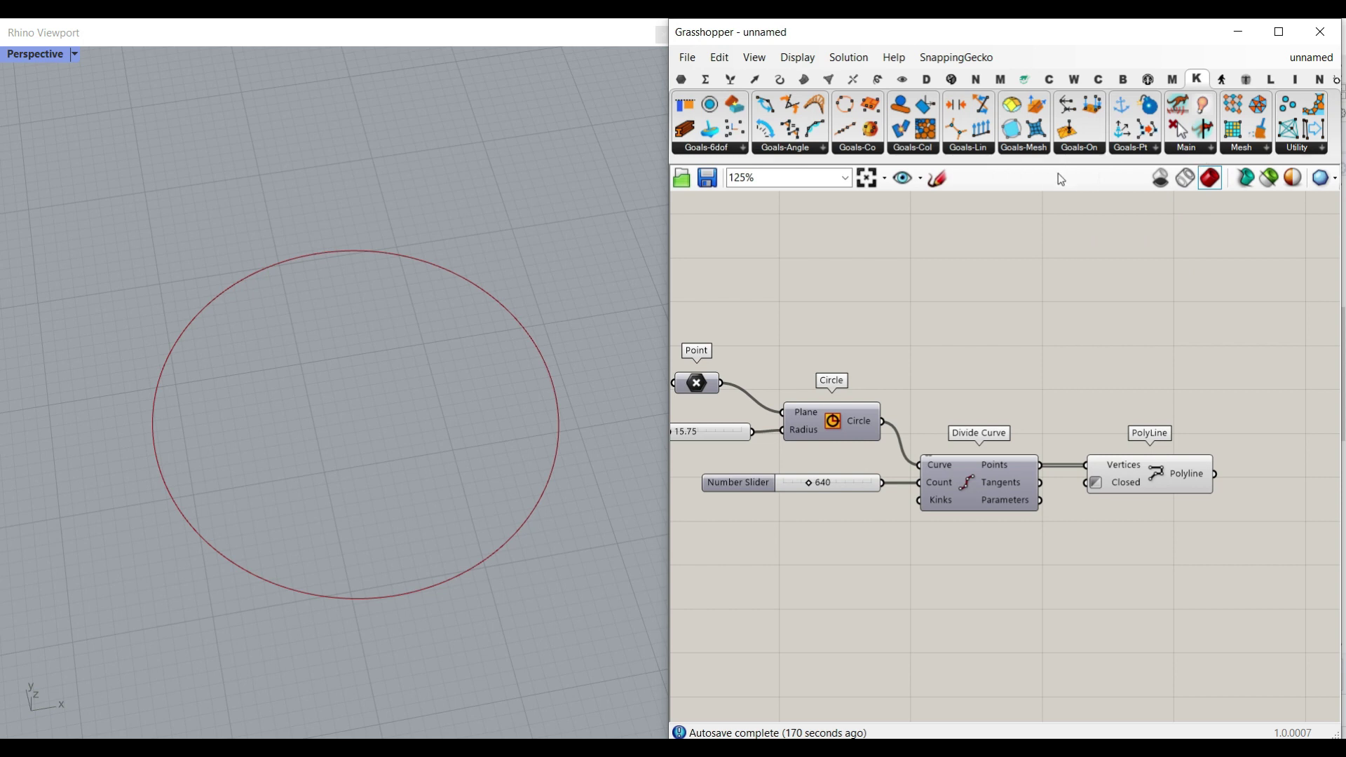
left_click(982, 149)
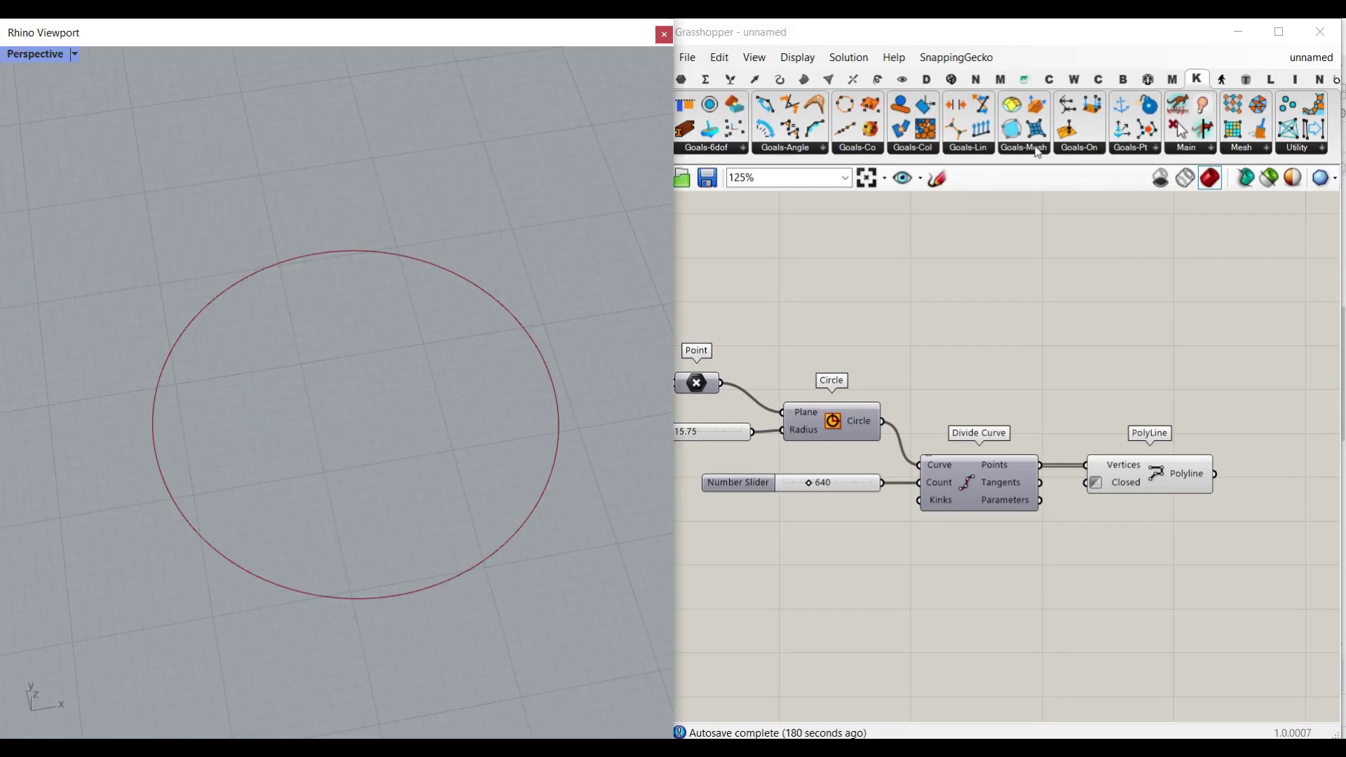
left_click(1037, 152)
left_click(980, 148)
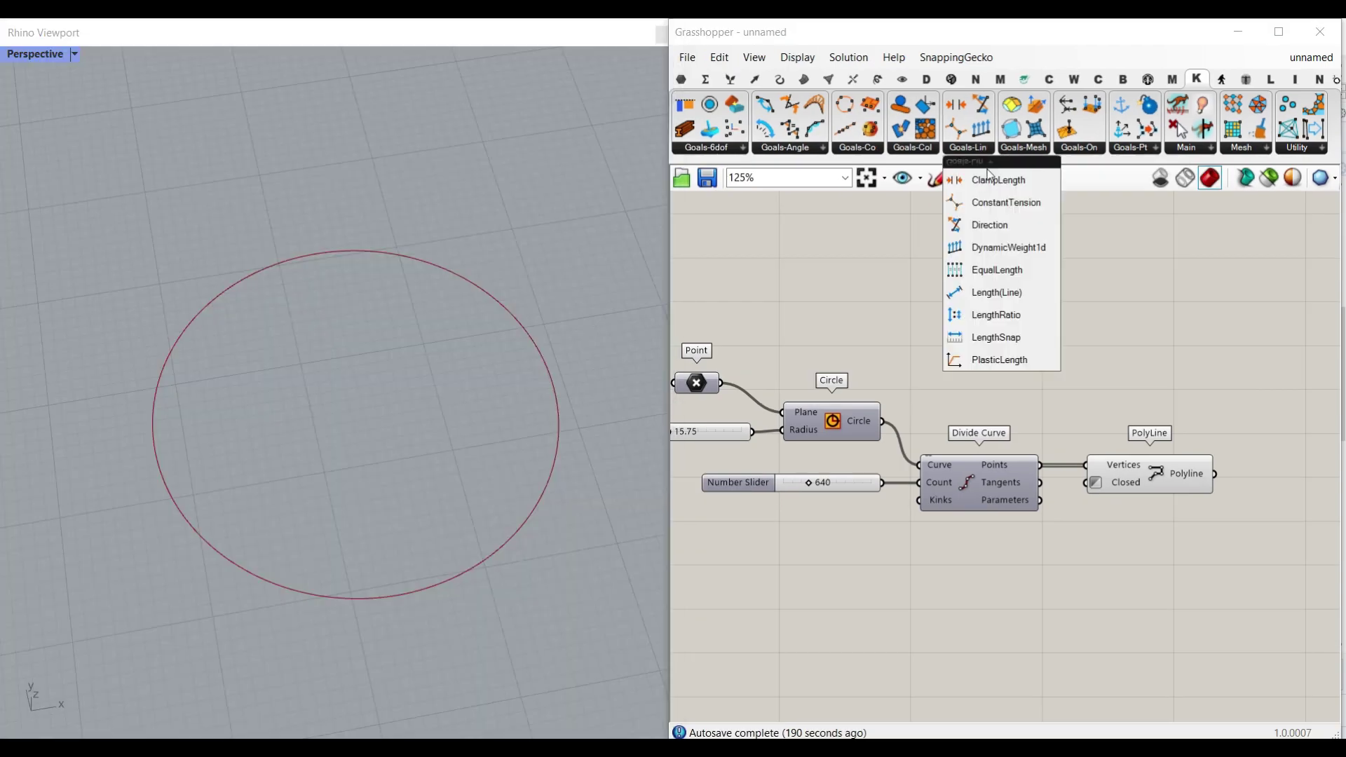
left_click(990, 298)
left_click(1213, 355)
right_click_drag(1221, 362, 981, 376)
scroll(989, 381, "up", 4)
left_click_drag(987, 375, 1172, 495)
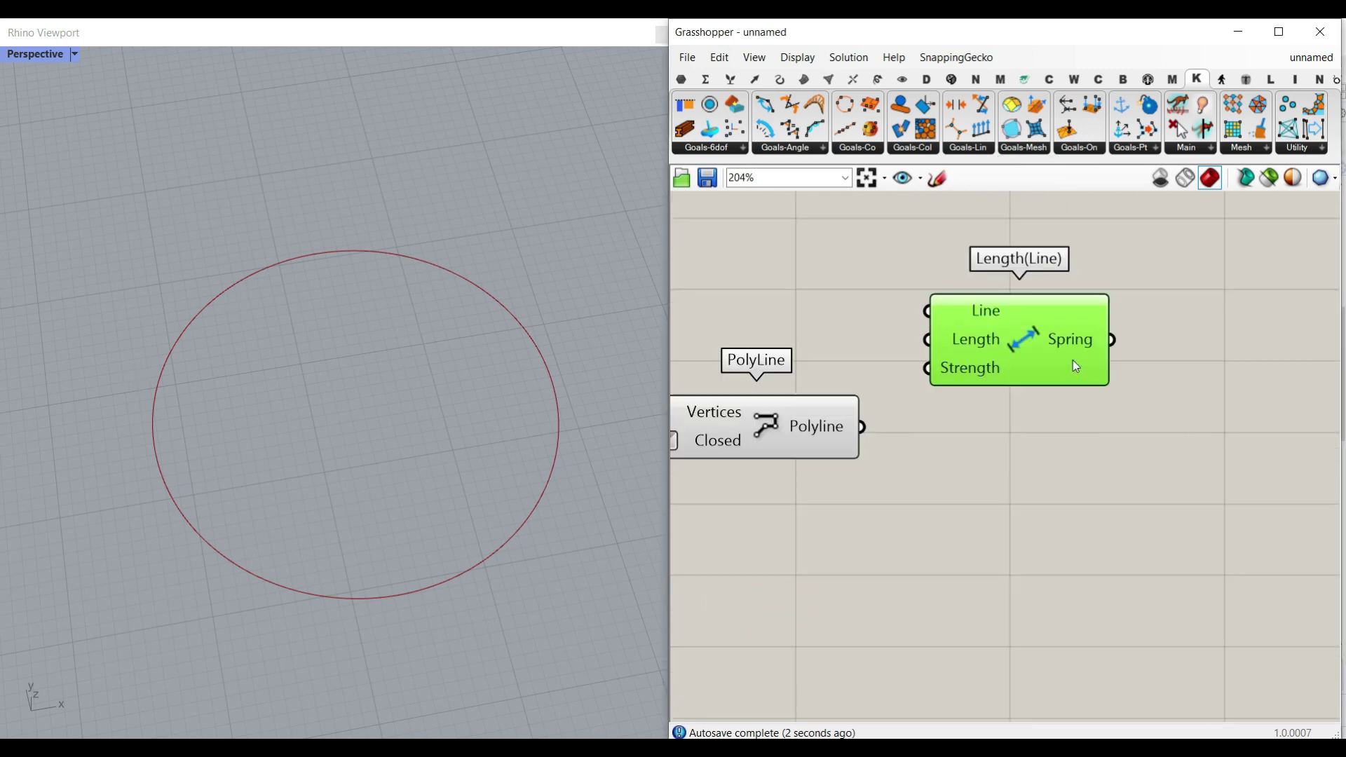
left_click_drag(1076, 366, 1164, 396)
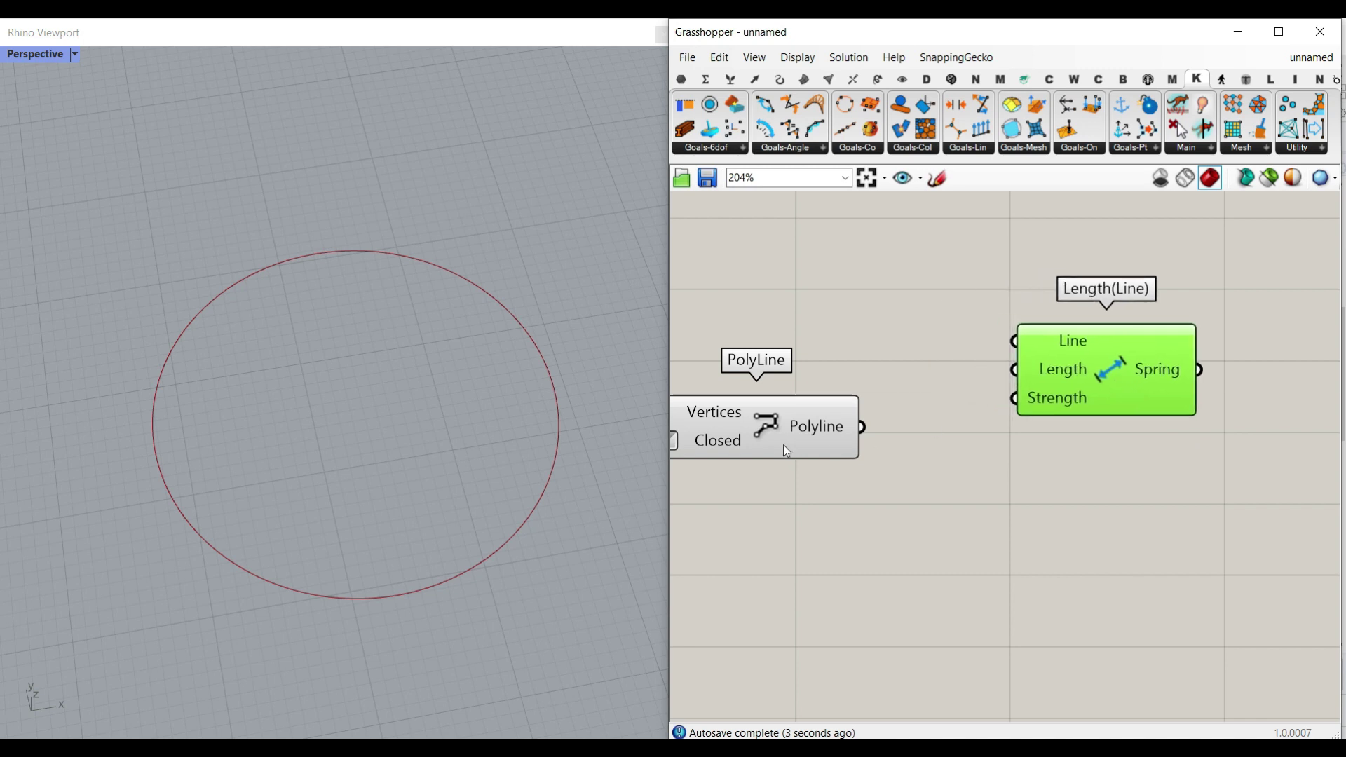
- Place an Explode component after the PolyLine component and connect the Polyline output to its Curve input
left_click(777, 435)
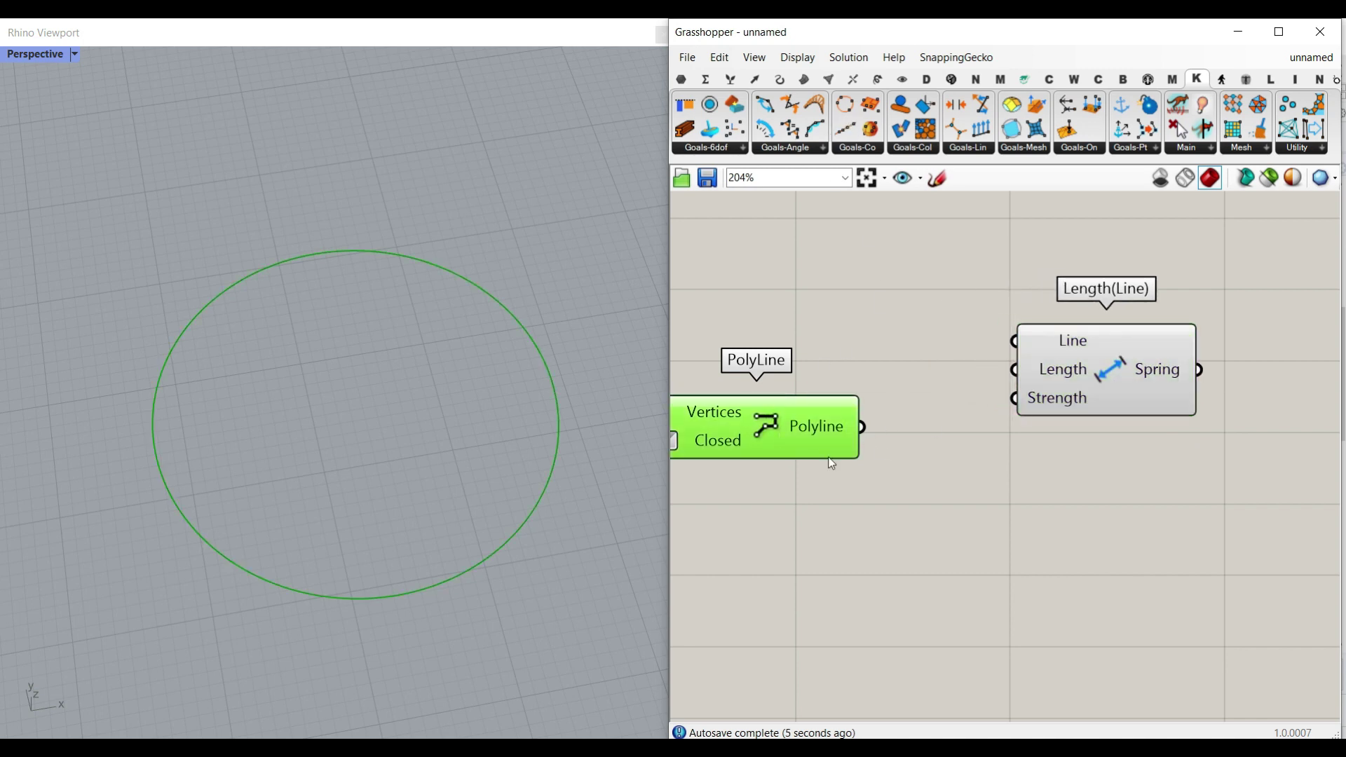
left_click(781, 83)
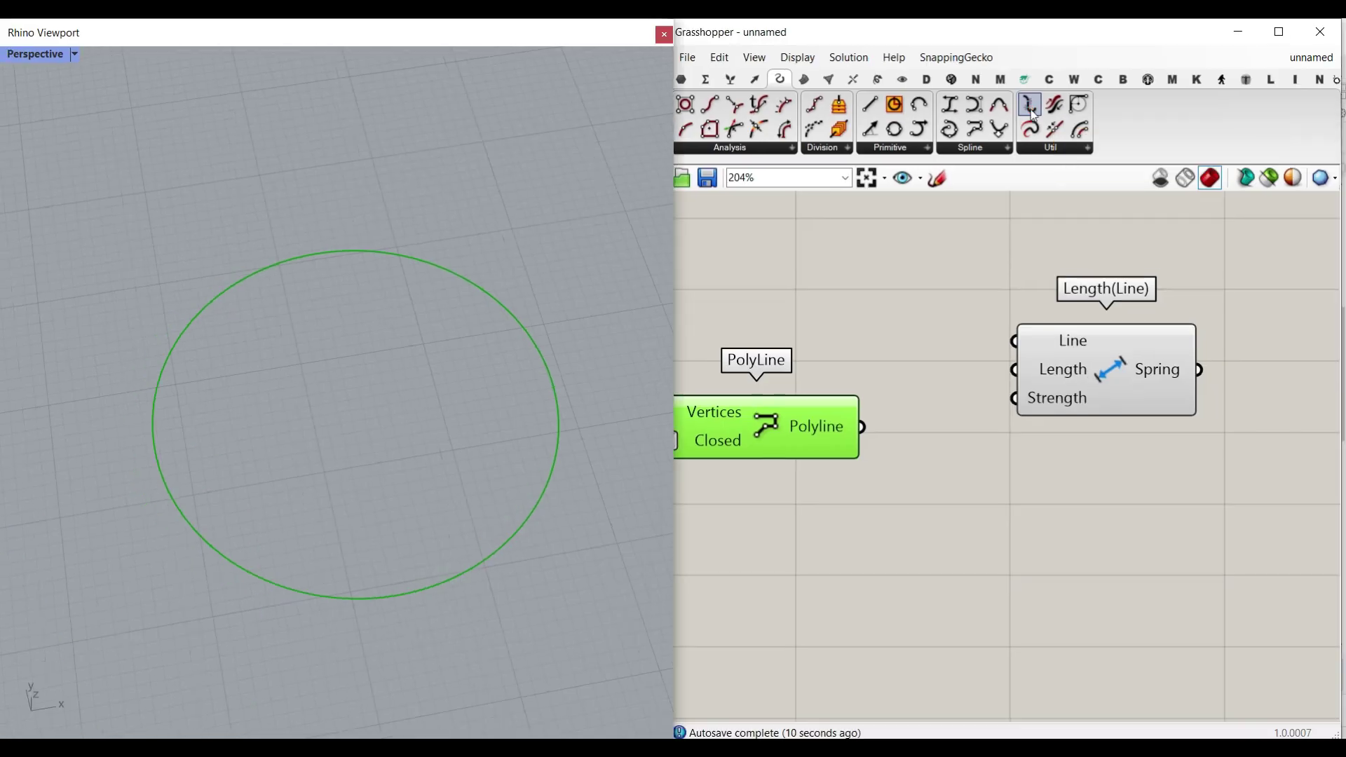
left_click_drag(1026, 107, 966, 497)
left_click_drag(861, 427, 928, 486)
right_click_drag(1072, 445, 991, 403)
left_click_drag(1006, 354, 1137, 324)
left_click_drag(962, 459, 1001, 368)
scroll(1004, 366, "up", 3)
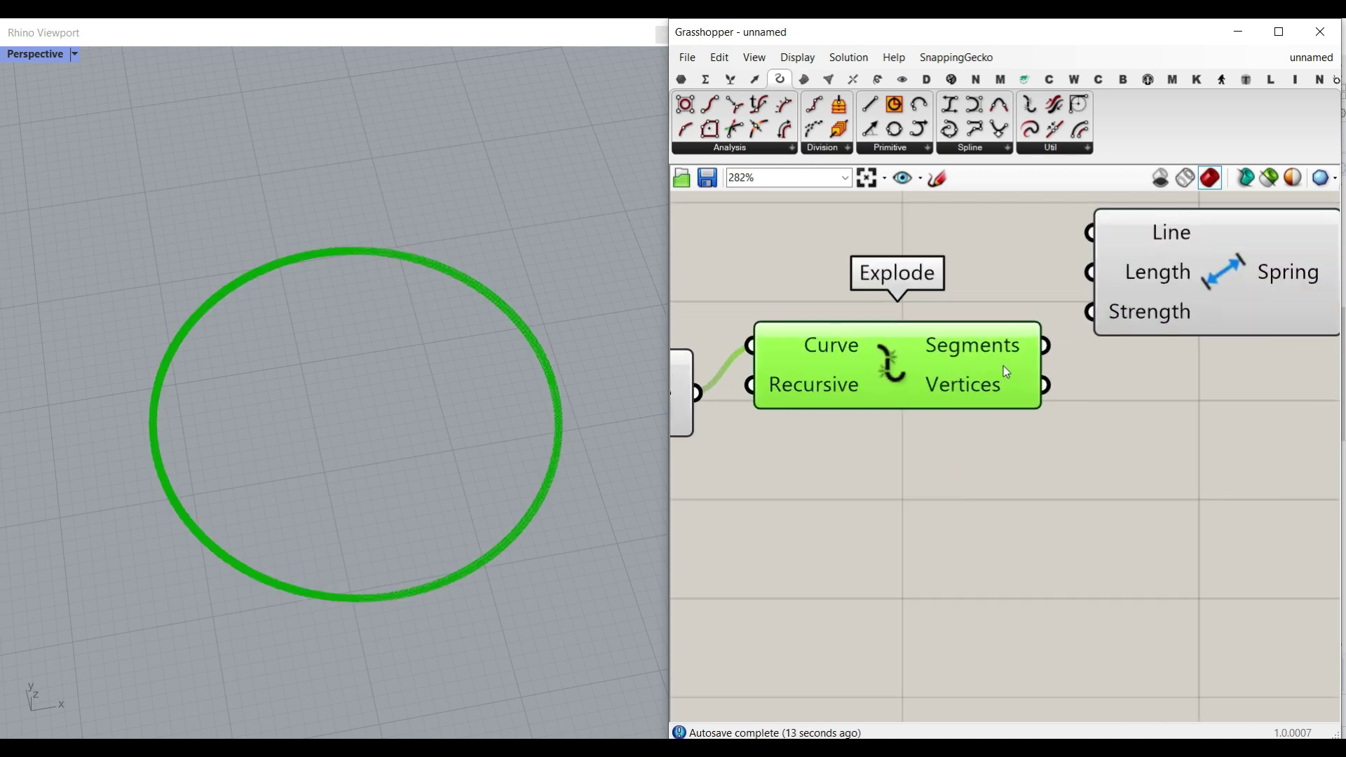
- Examine the exploded polyline segments around the circle in the Rhino viewport
right_click(992, 345)
left_click(1036, 375)
left_click(1039, 544)
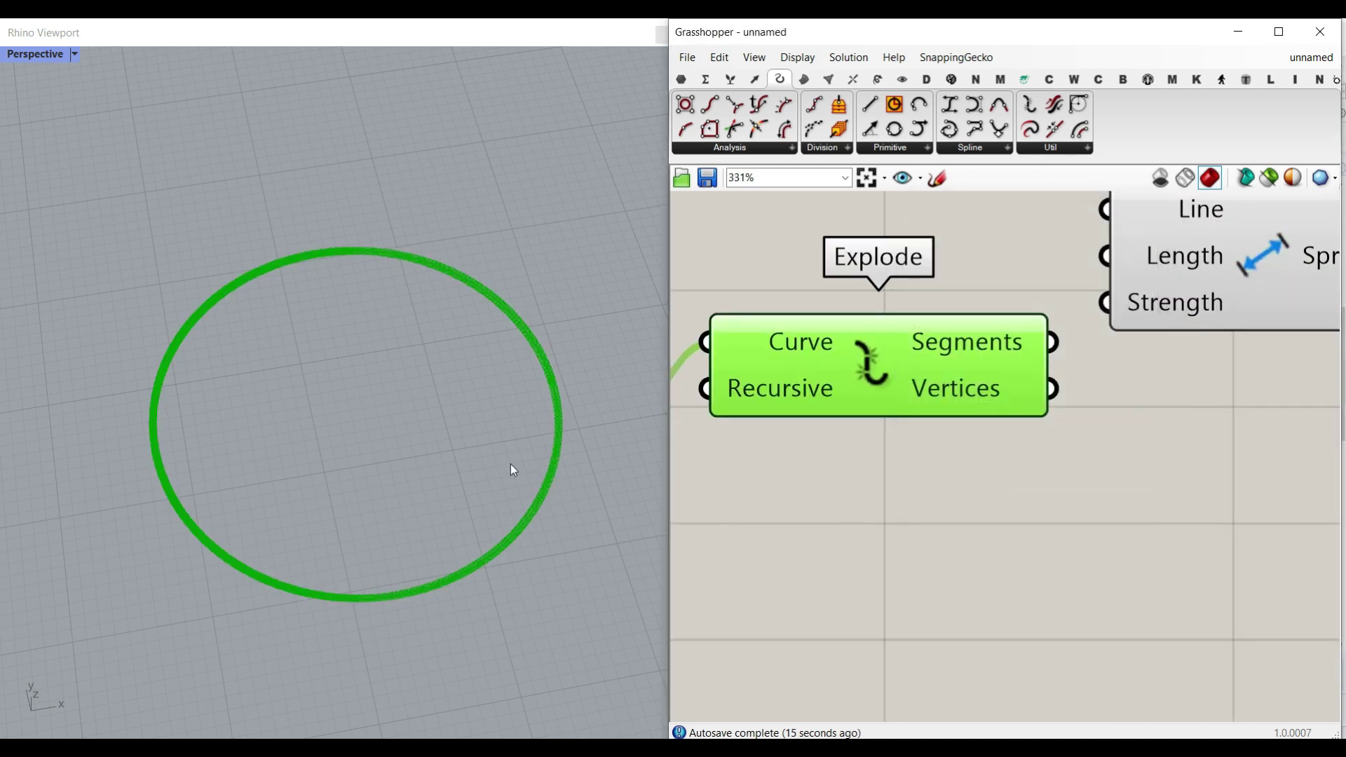
scroll(552, 335, "up", 2)
left_click(548, 323)
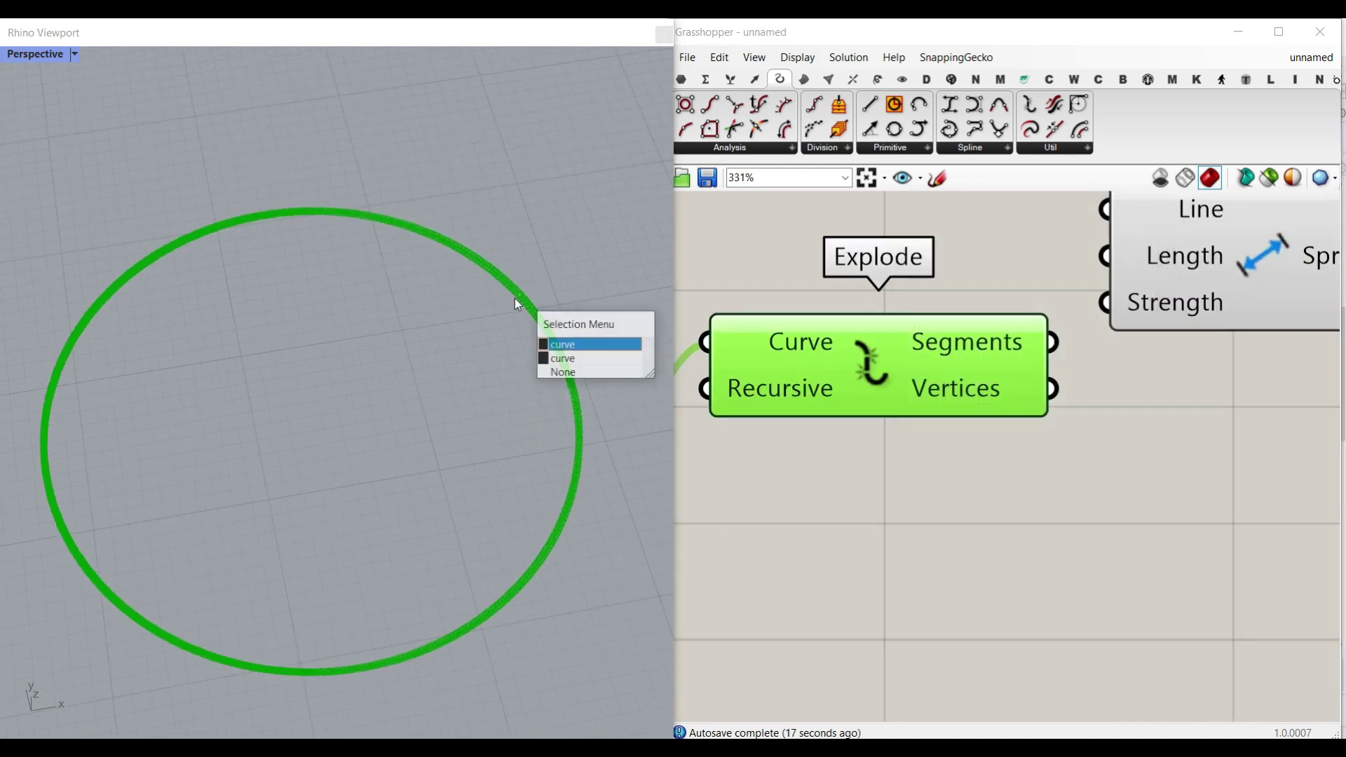
left_click(464, 211)
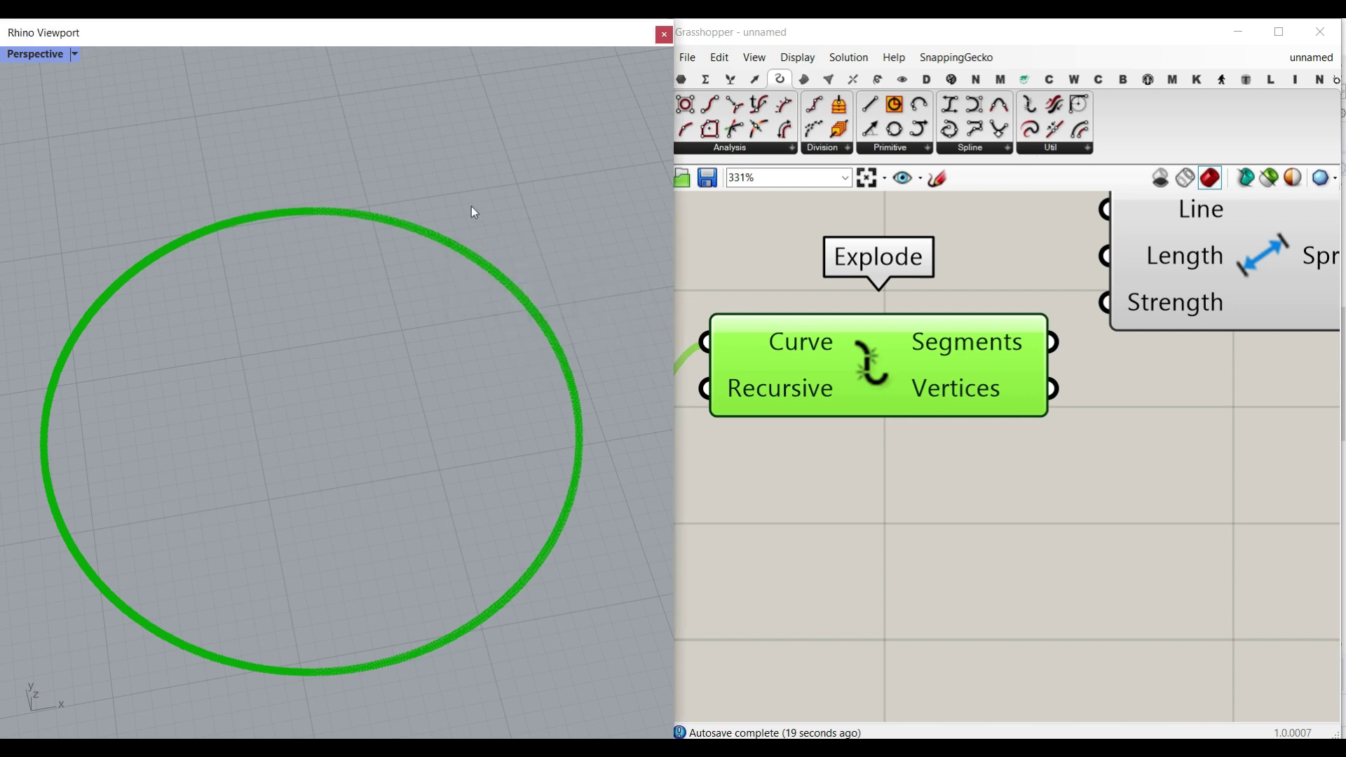
- Connect Explode's Segments output to the Line input of Length(Line) and move the goal component farther from Explode
right_click_drag(1067, 403, 990, 470)
scroll(993, 476, "down", 5)
scroll(1000, 456, "up", 5)
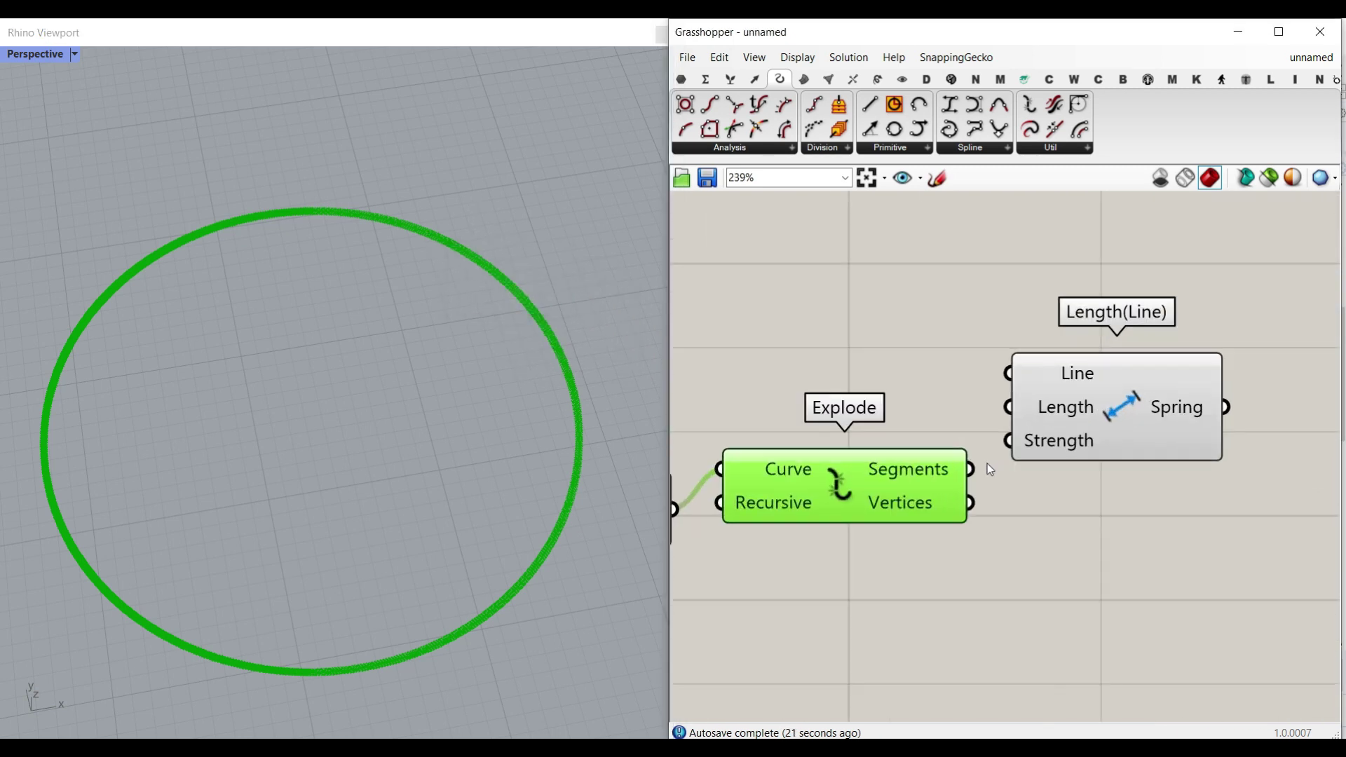
left_click_drag(965, 471, 1017, 340)
scroll(1142, 482, "down", 2)
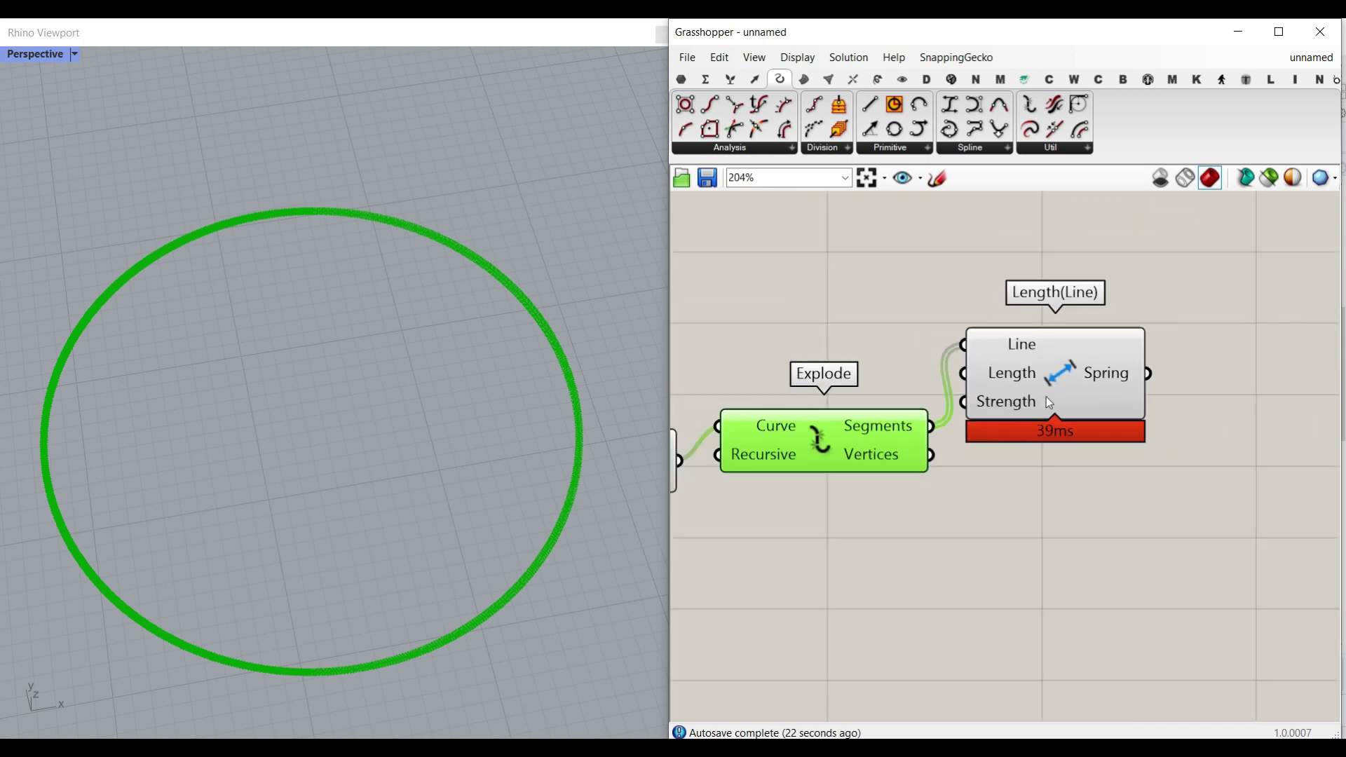
left_click_drag(1044, 397, 1180, 480)
left_click(959, 548)
- Add a number slider ranging from 1 to 10.00 and connect it to the Strength input of Length(Line)
scroll(1007, 515, "up", 3)
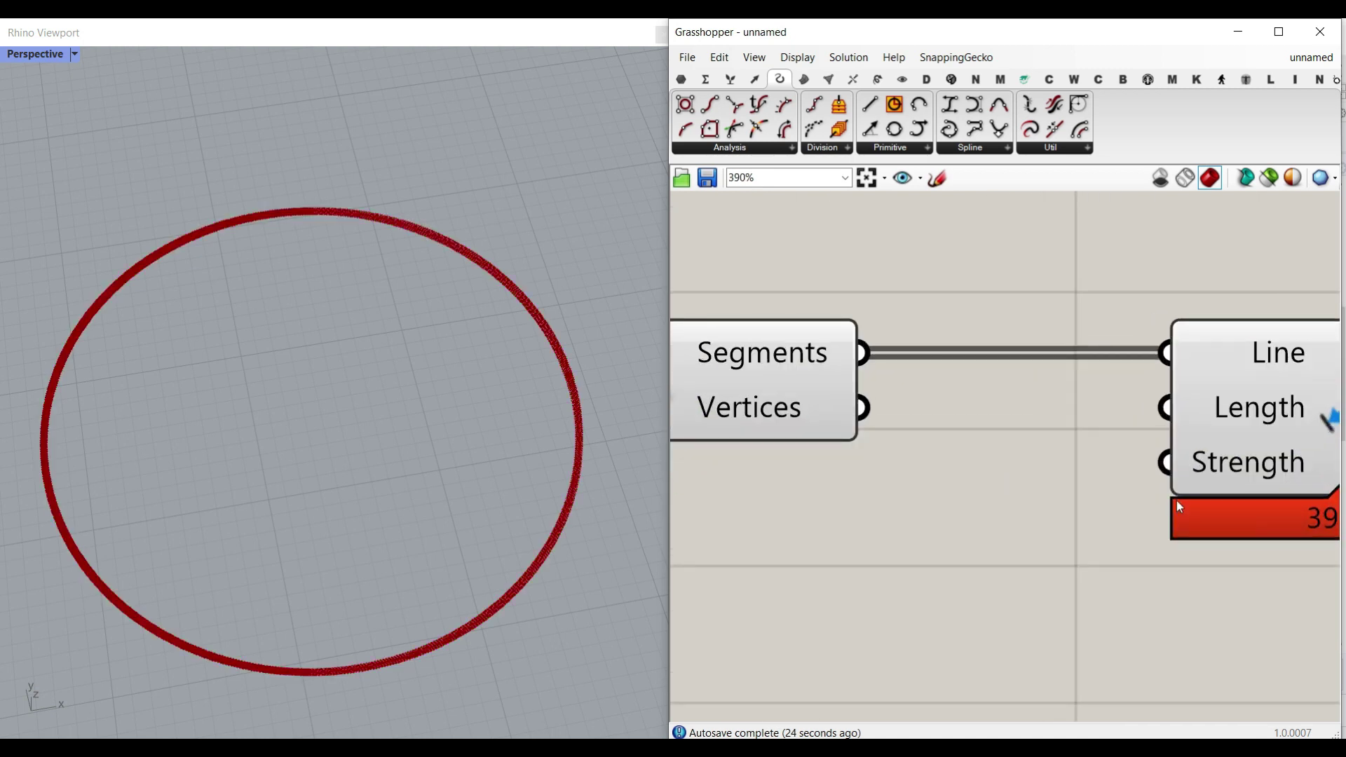
scroll(1179, 502, "down", 1)
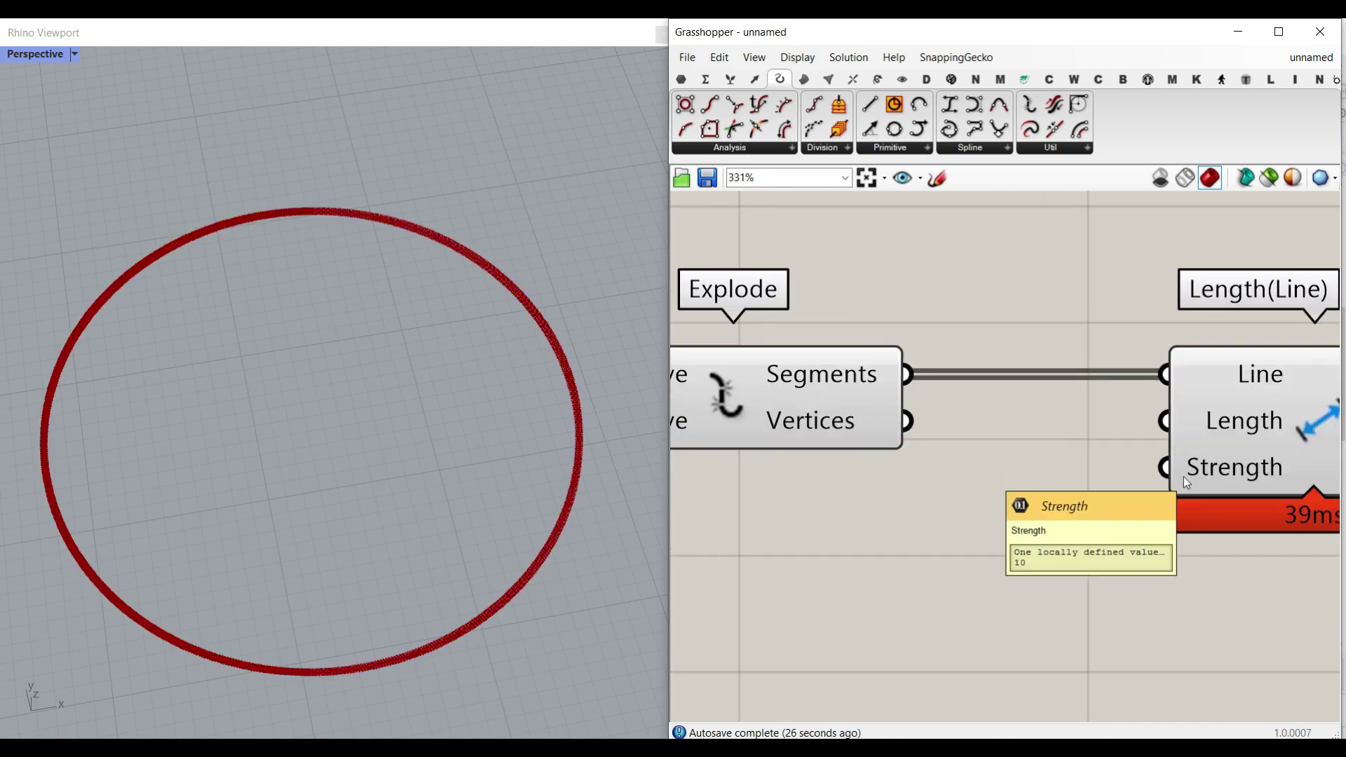
scroll(922, 544, "down", 2)
double_click(921, 543)
type("1..10.00")
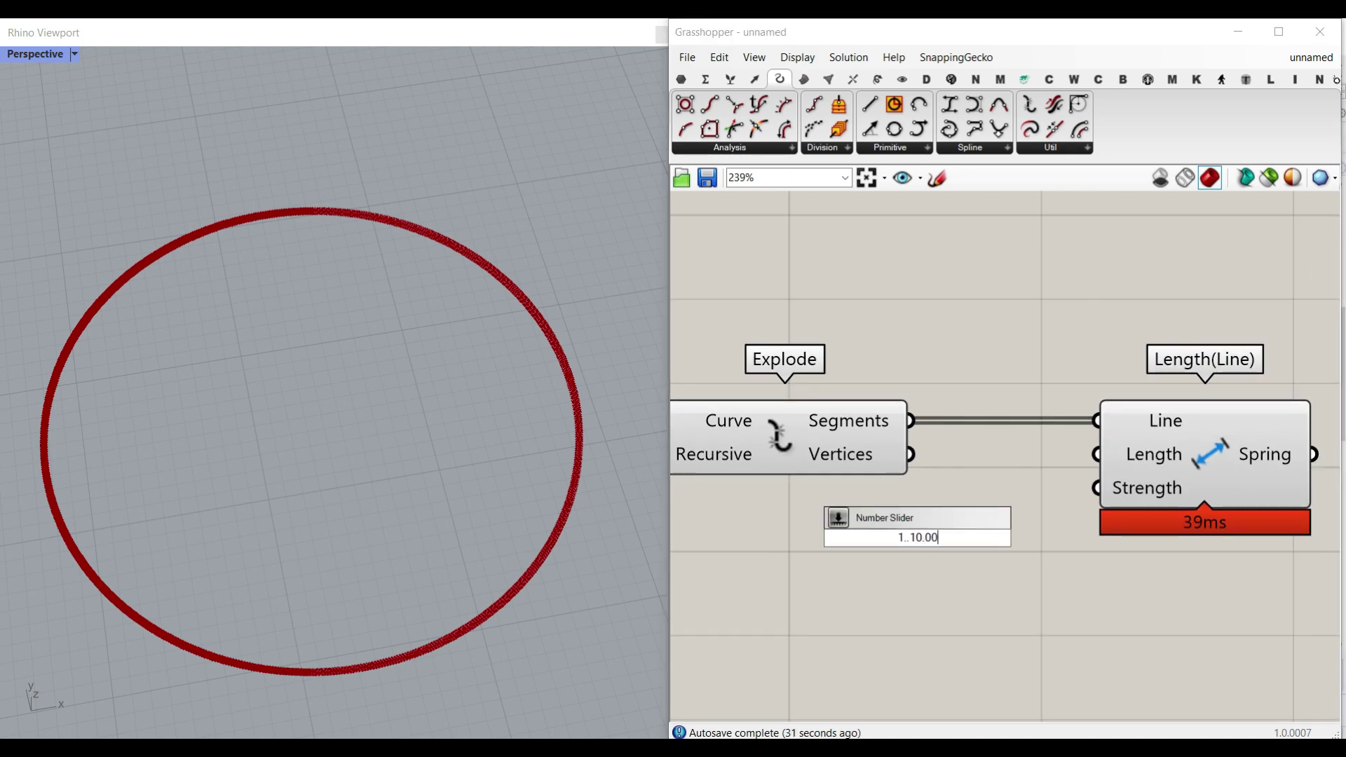
key("Return")
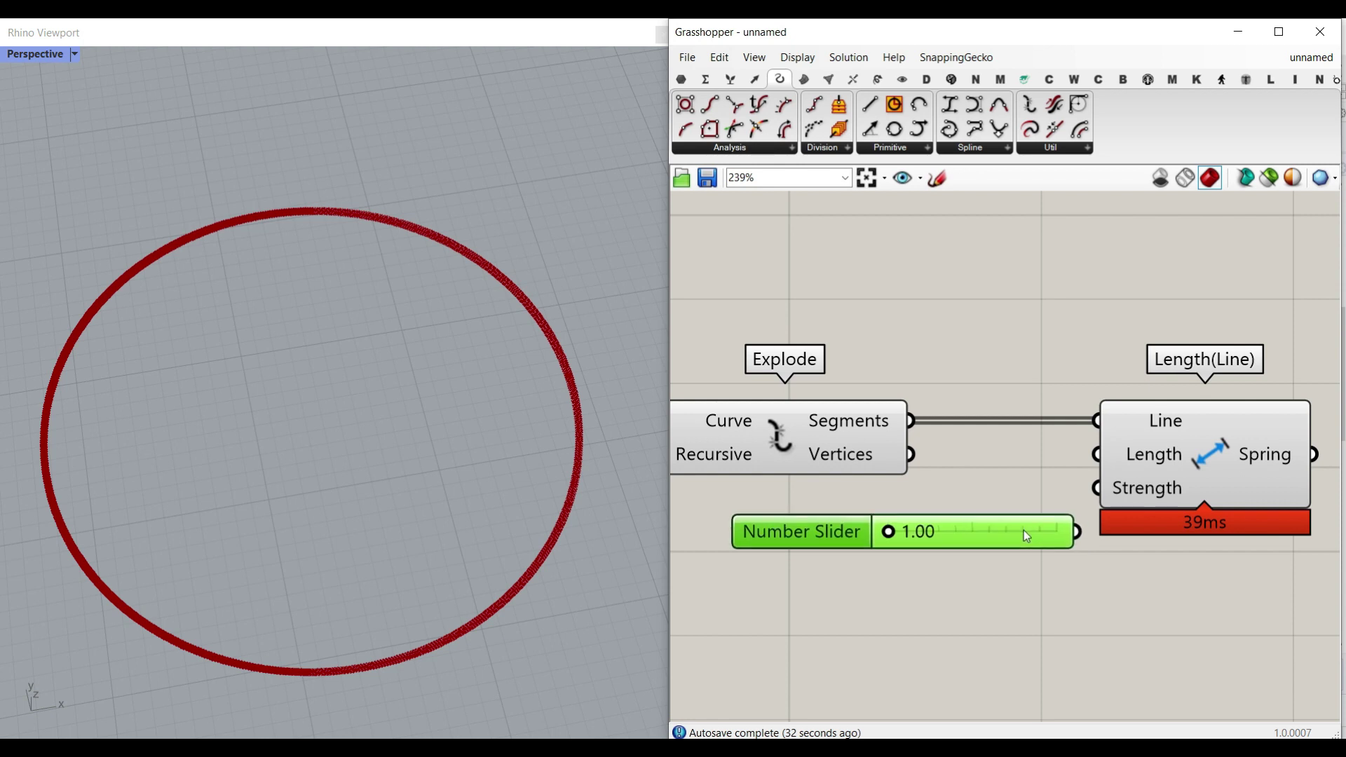
left_click_drag(1038, 525, 1106, 500)
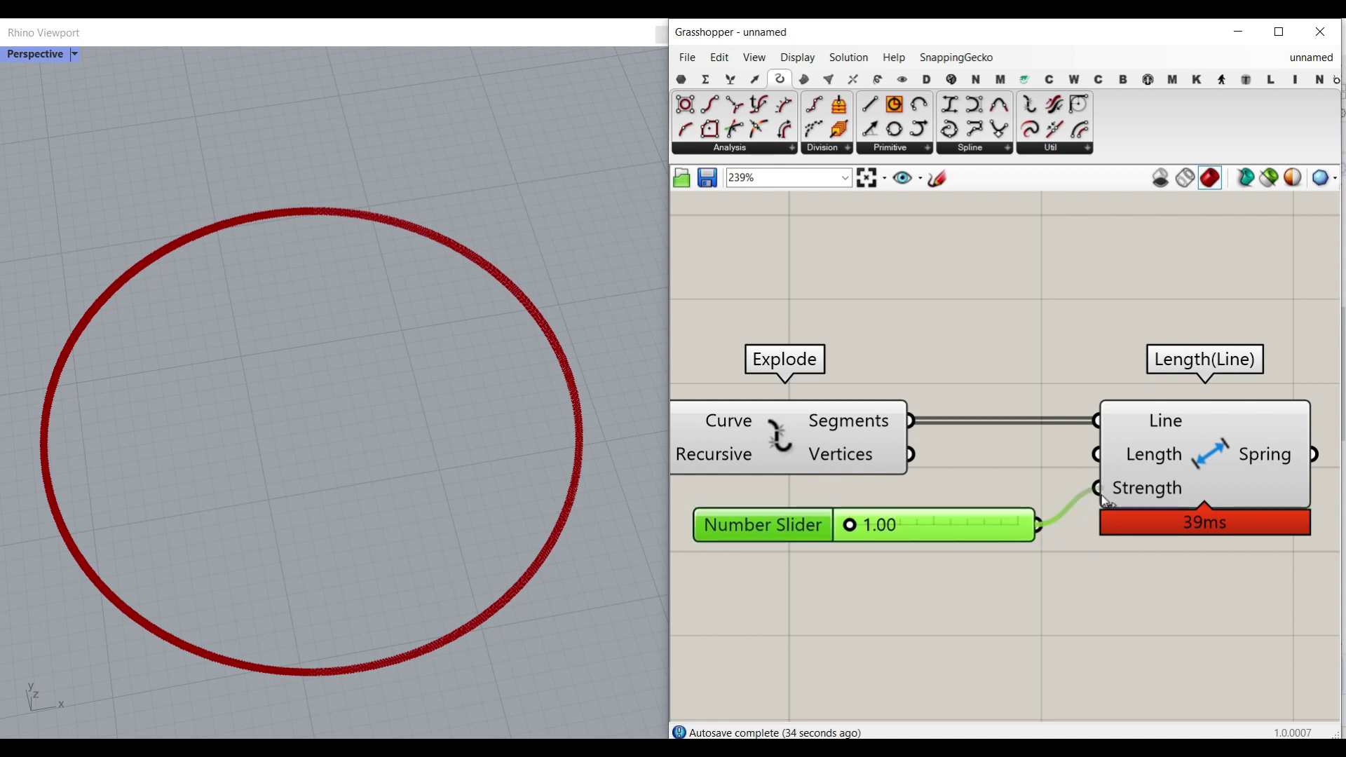
- Move the Length(Line) component farther along the canvas to make room before its inputs
mouse_move(1146, 455)
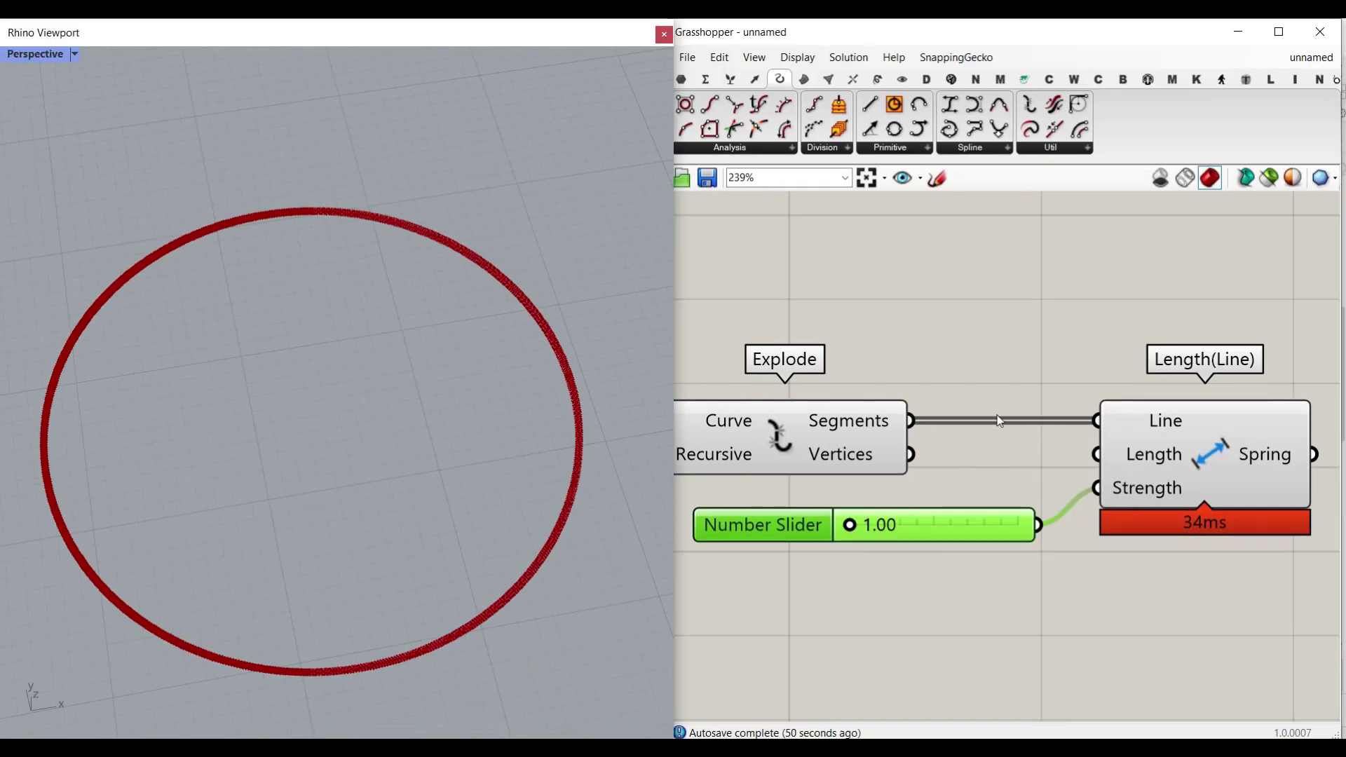
right_click_drag(1209, 506, 1026, 515)
scroll(1027, 516, "down", 1)
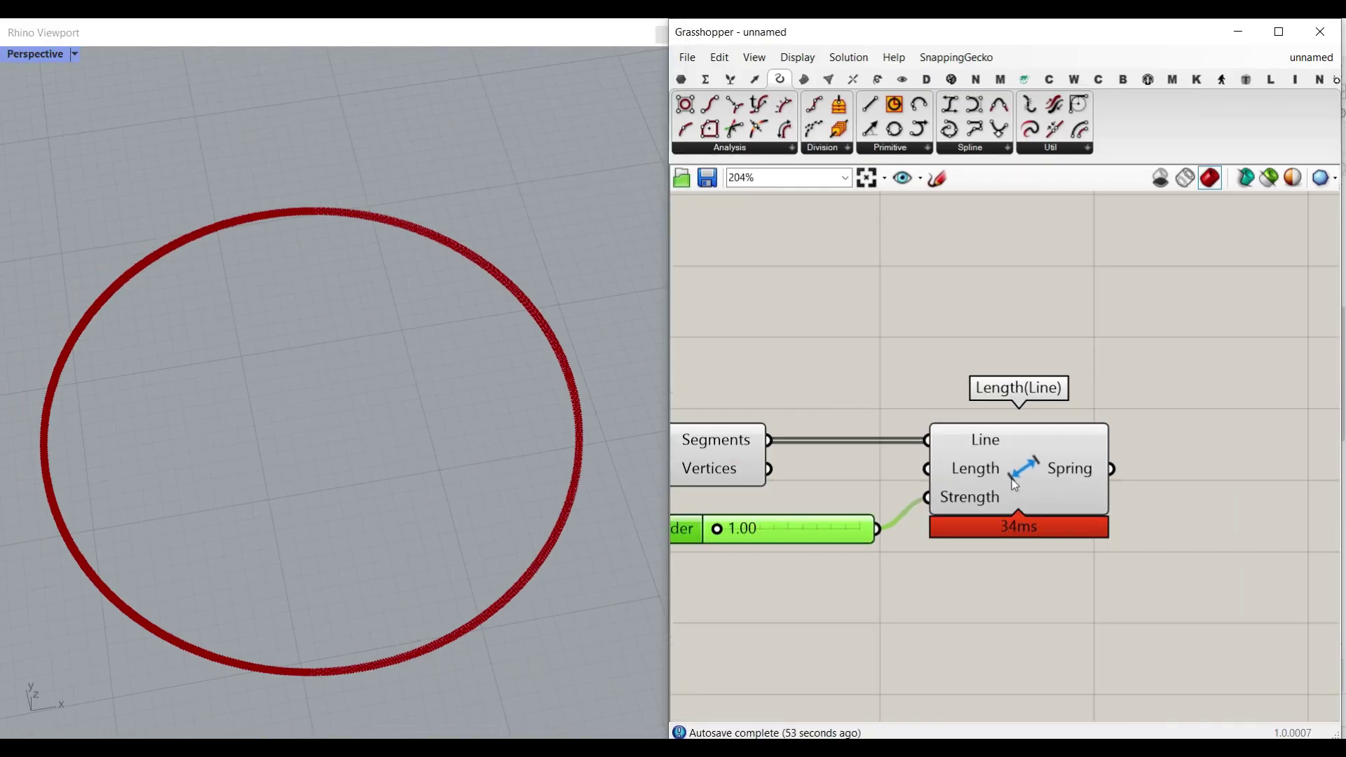
left_click_drag(1001, 489, 1071, 489)
left_click(791, 345)
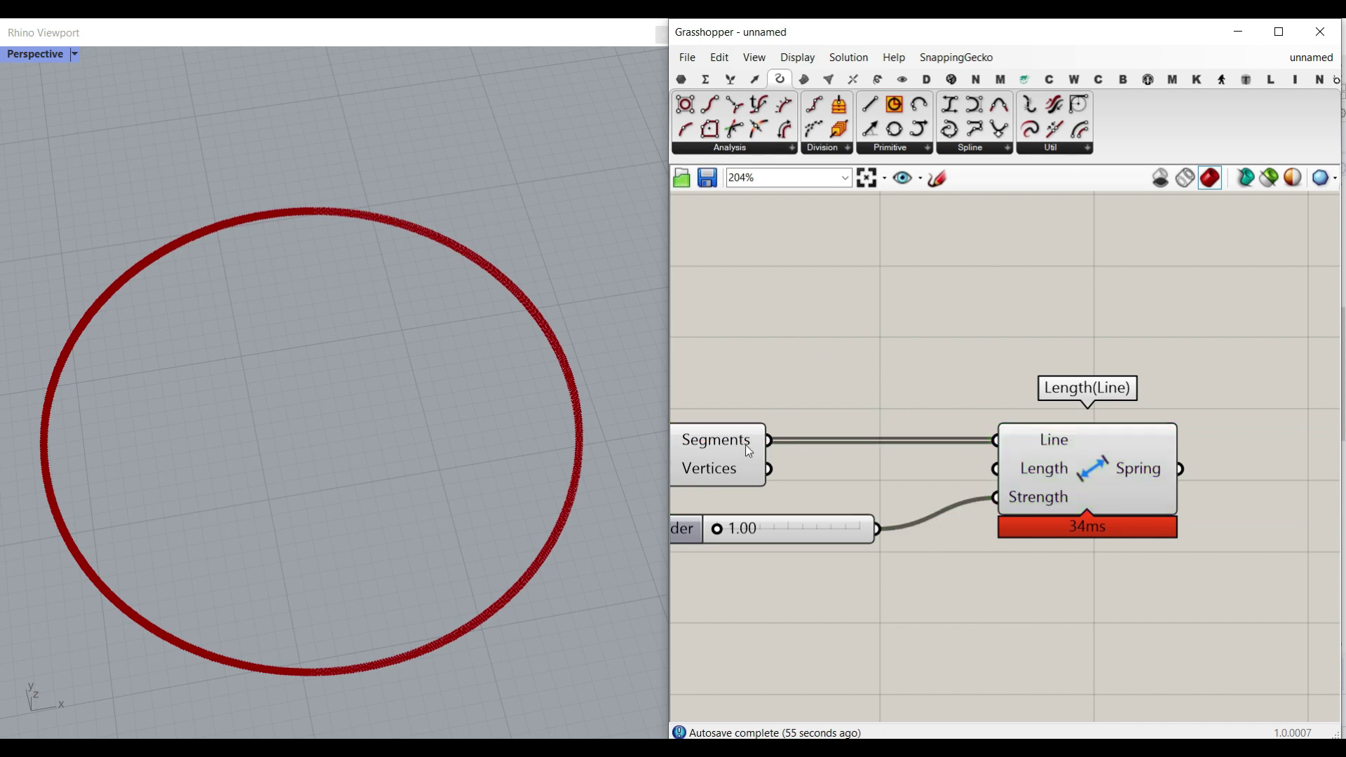
- Place a Number parameter above the Explode wires and feed it with Explode's Segments output
left_click(681, 78)
left_click(863, 103)
left_click(853, 318)
left_click_drag(769, 440, 814, 318)
right_click_drag(848, 318, 834, 378)
left_click(834, 378)
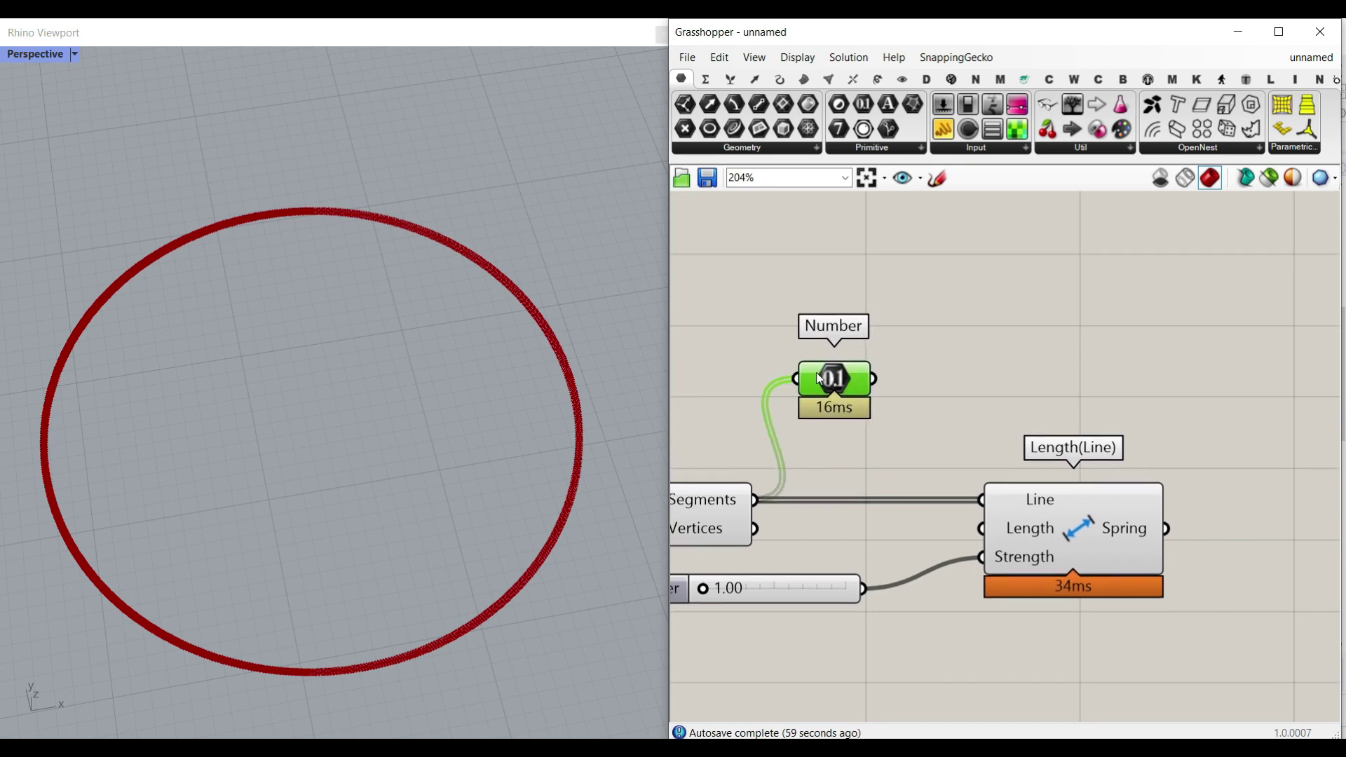
left_click_drag(838, 384, 815, 343)
mouse_move(816, 342)
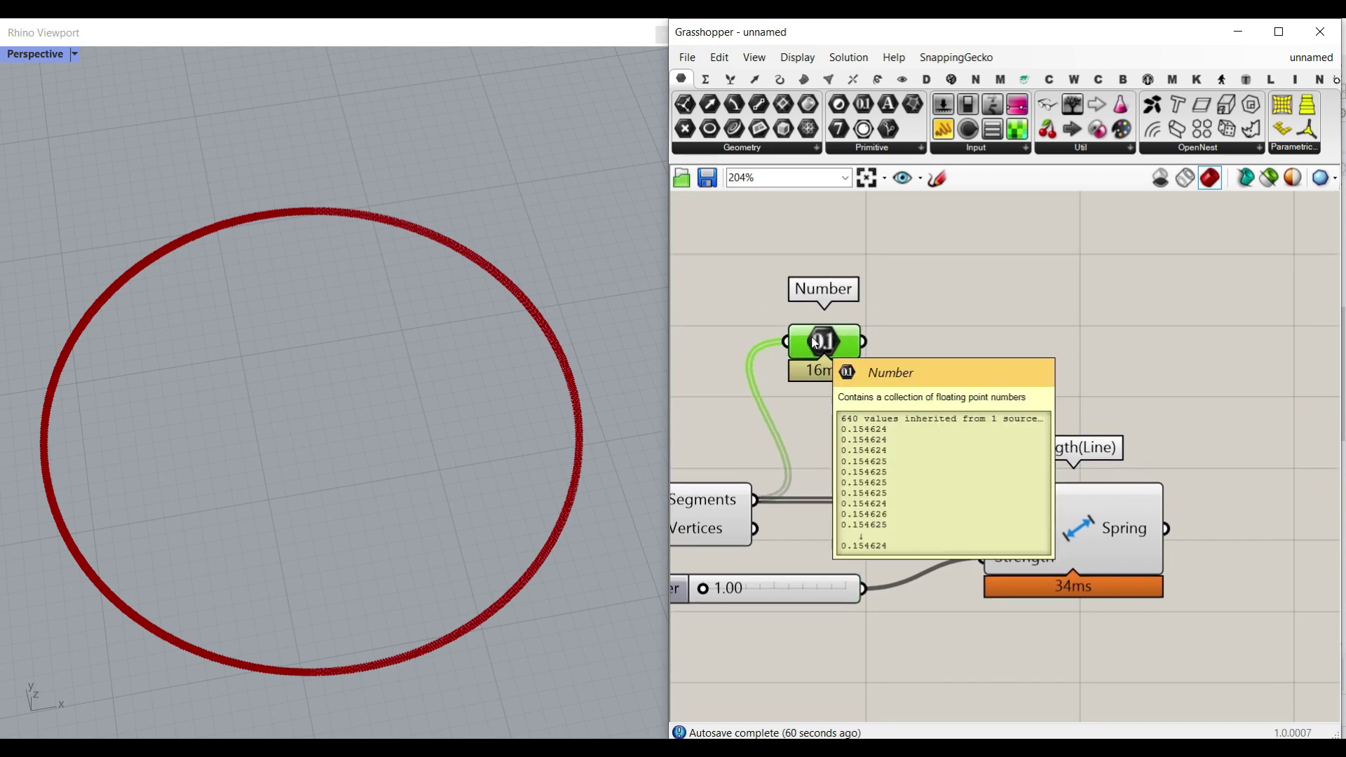
- Place a Multiplication component beside the Number parameter and connect the Number output to its B input
left_click(707, 79)
left_click_drag(822, 112, 920, 343)
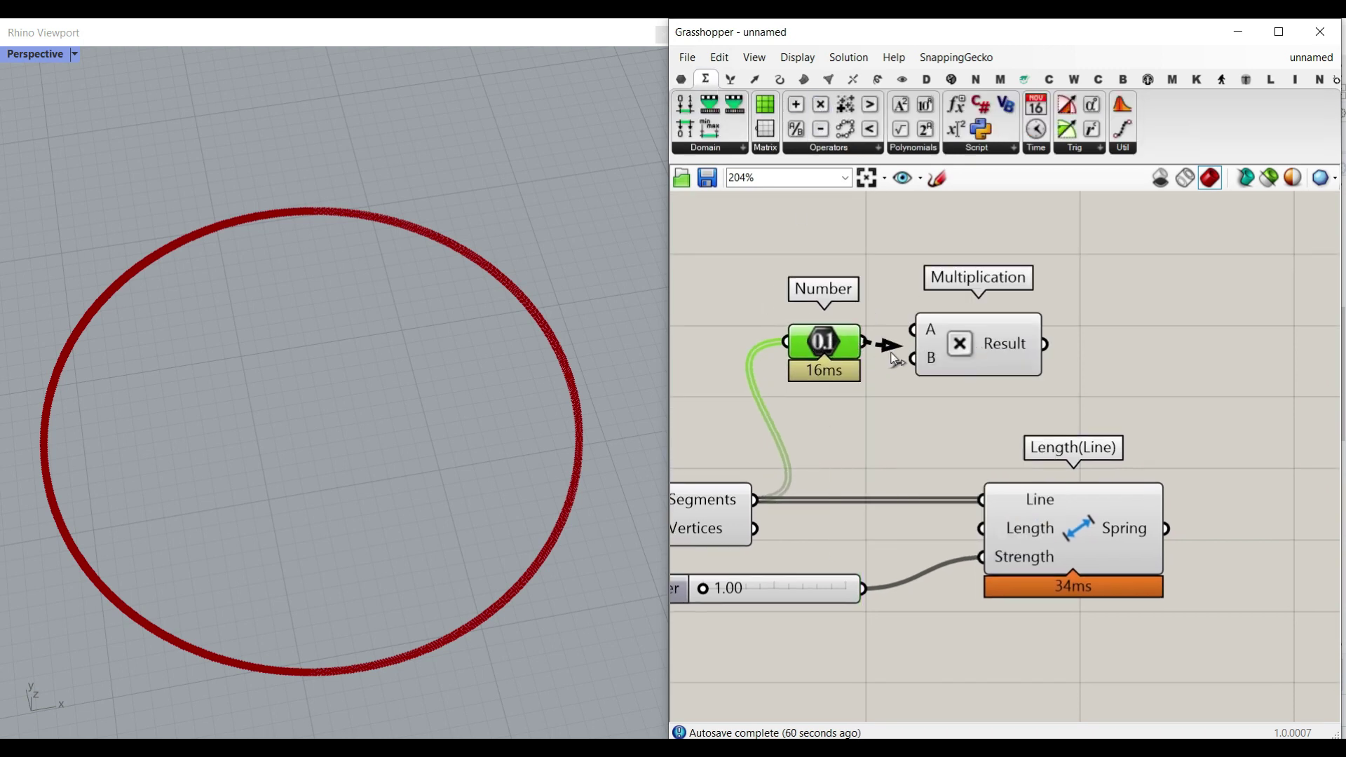
left_click_drag(823, 342, 831, 379)
- Add a 0 to 1.00 slider set to 0.00 for Multiplication's A input, and connect Result to the Length input of Length(Line)
double_click(762, 287)
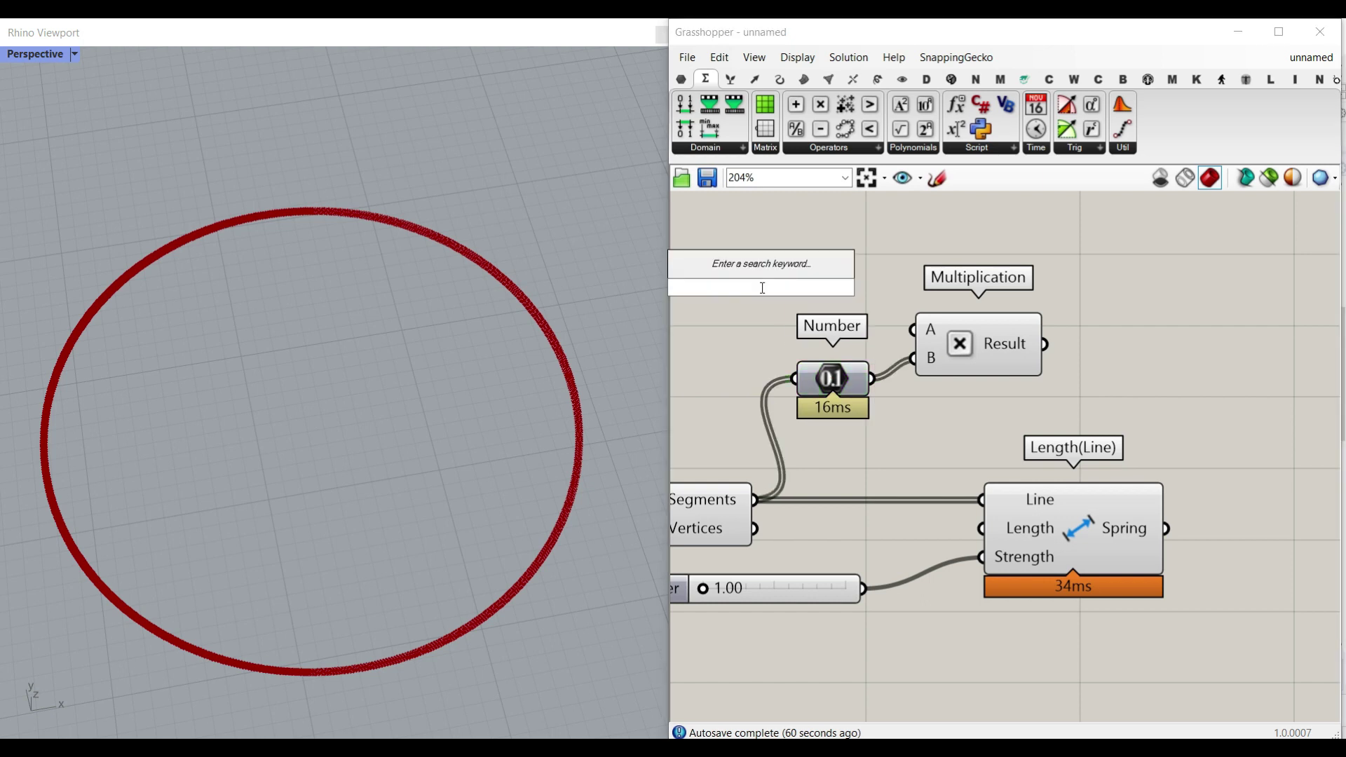
type("0..1.00")
key("Return")
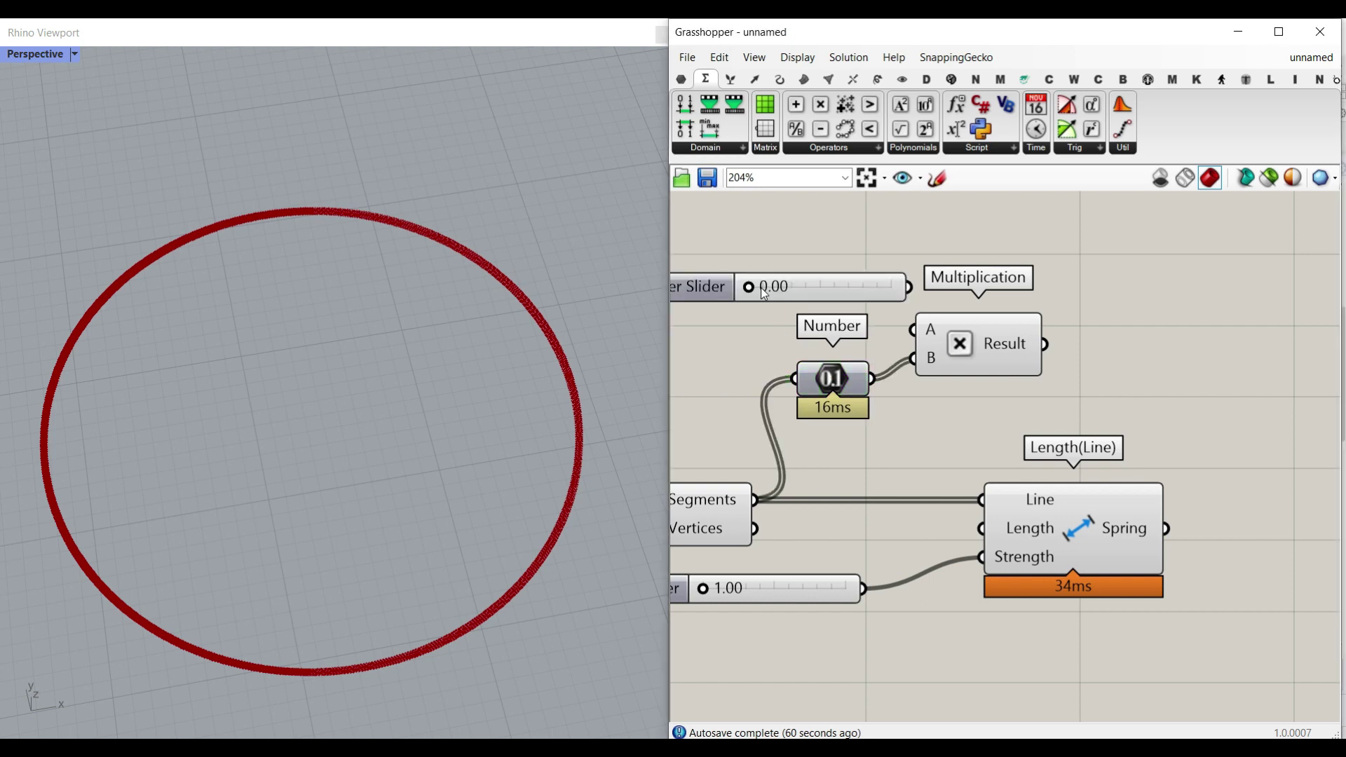
left_click_drag(752, 286, 913, 343)
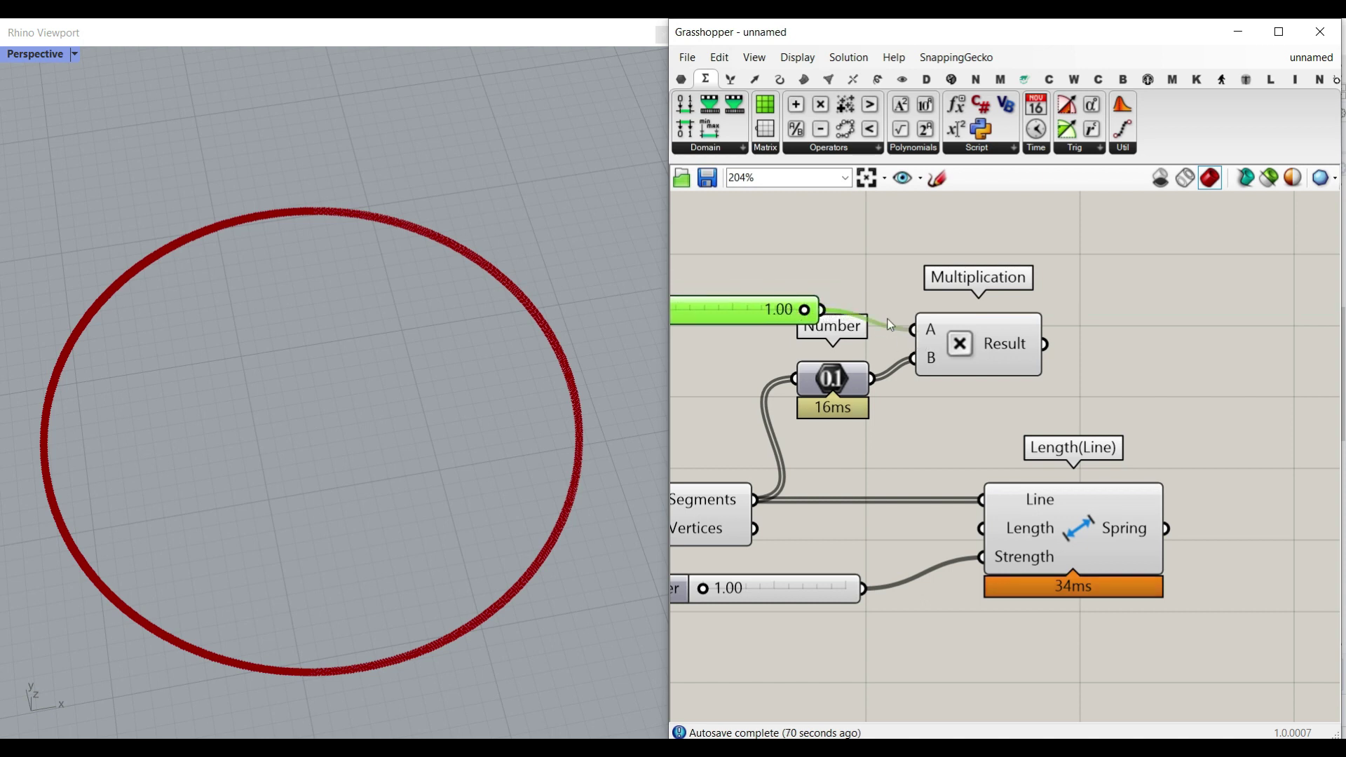
left_click_drag(1060, 374, 1009, 528)
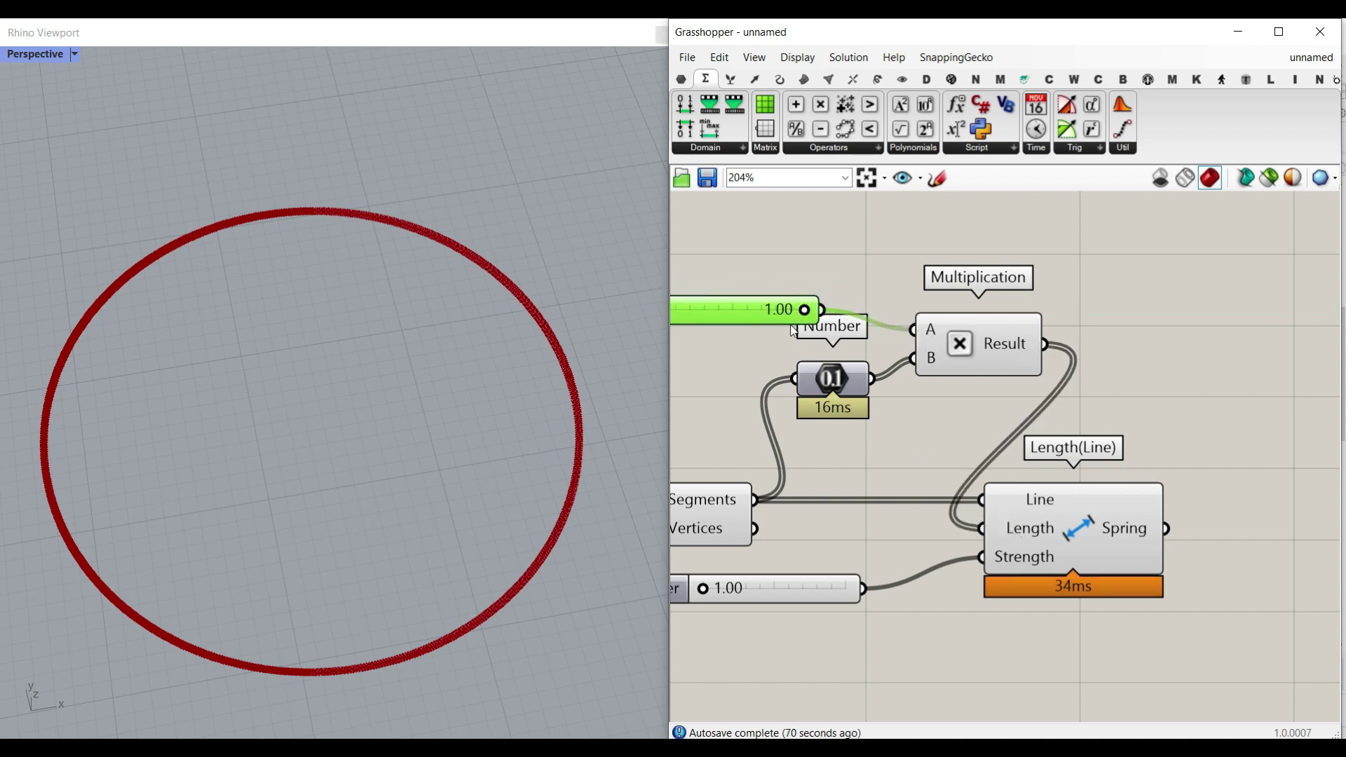
right_click_drag(793, 322, 905, 313)
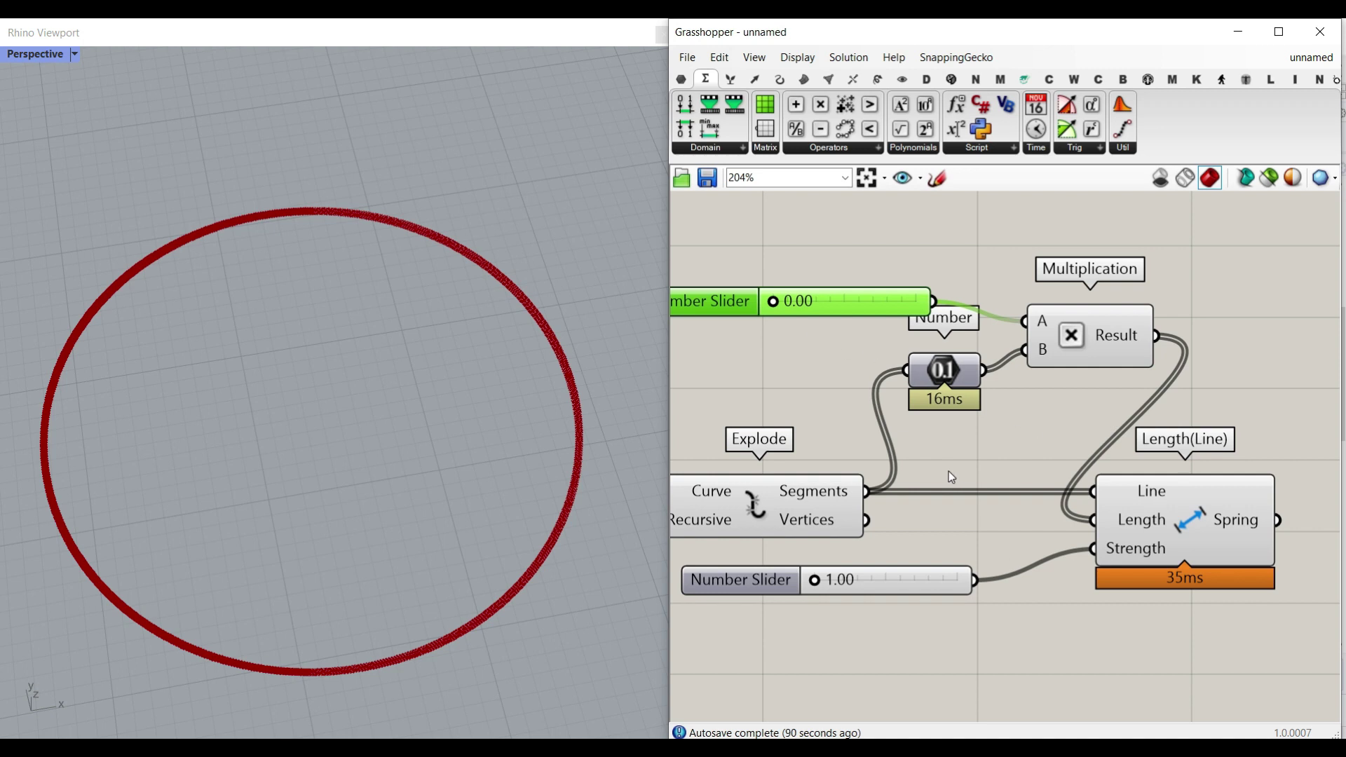
- Tidy the layout by shifting the Length(Line) component and aligning the strength slider with its Strength input
scroll(1001, 471, "down", 4)
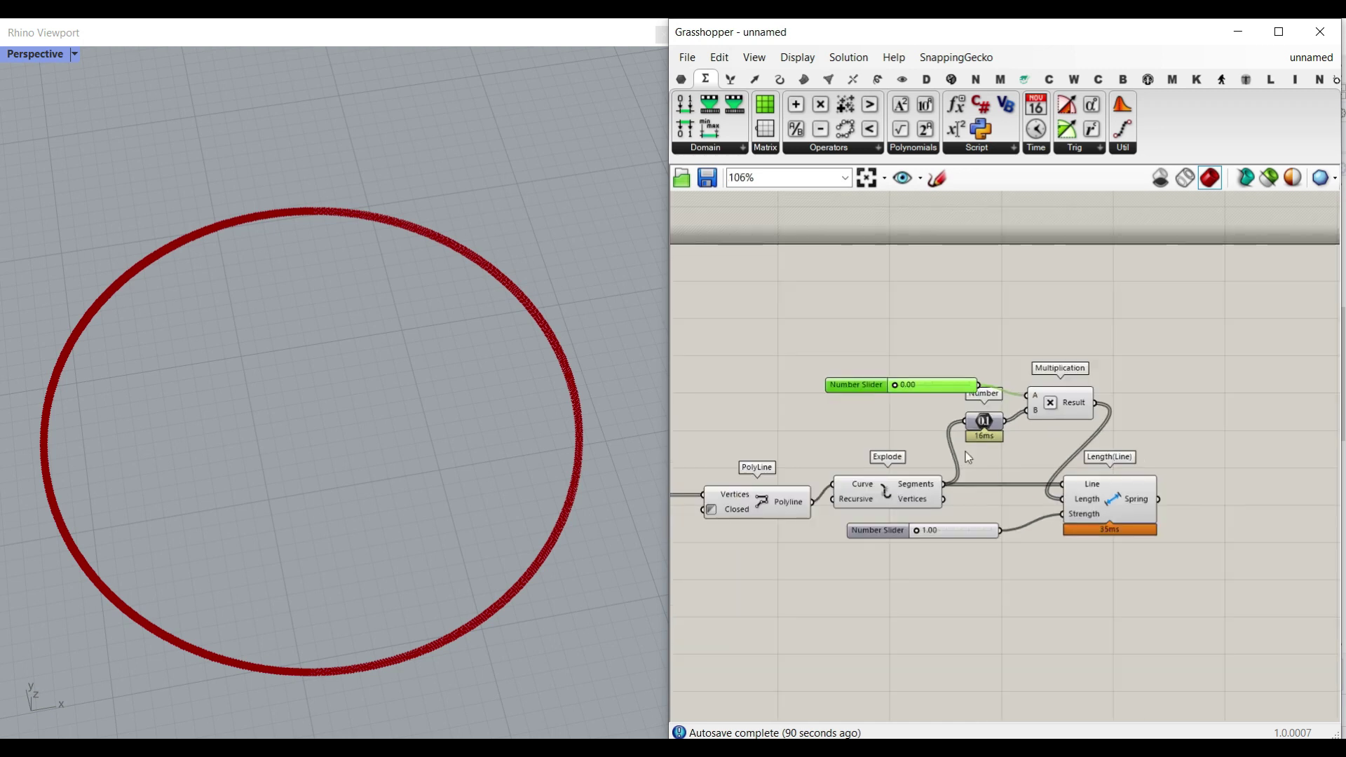
right_click_drag(1102, 501, 1025, 484)
left_click_drag(1041, 489, 1081, 491)
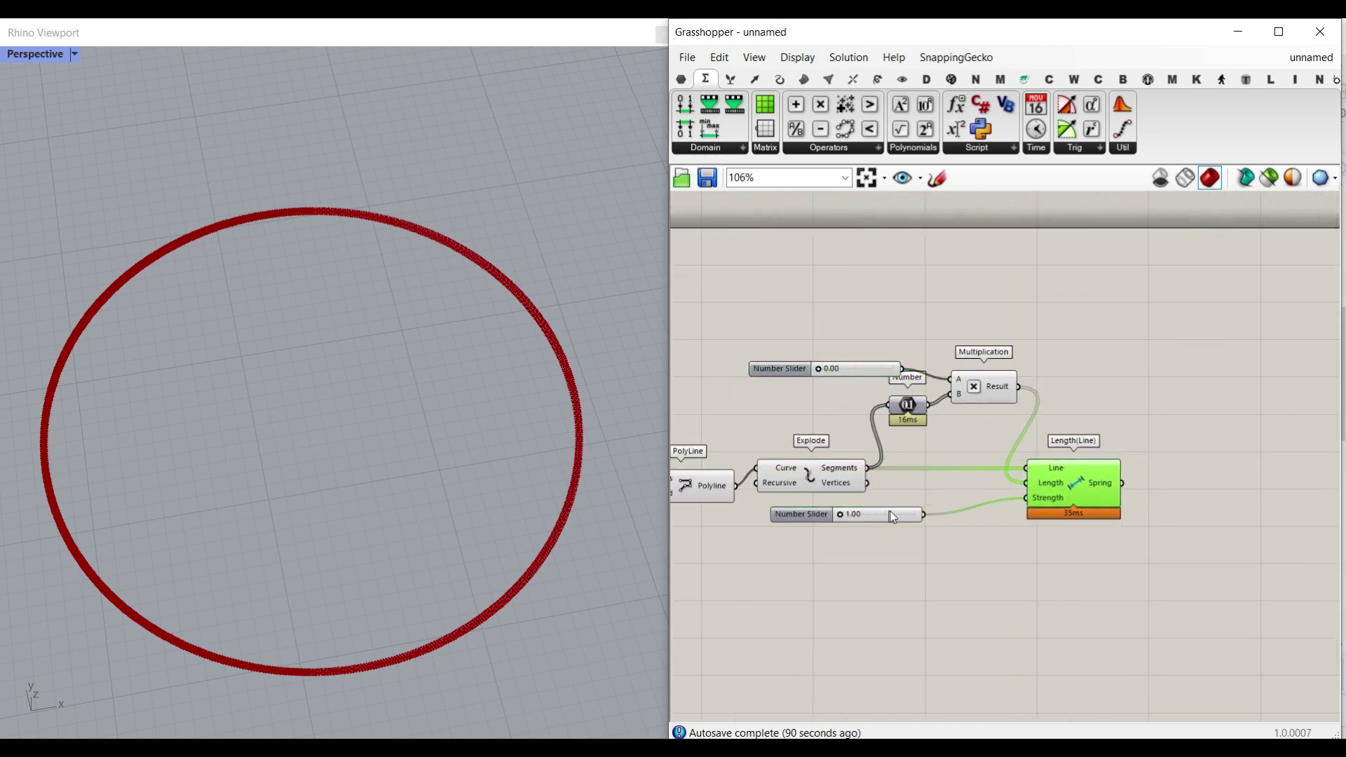
left_click_drag(885, 512, 963, 496)
- Place a Kangaroo Solver after Length(Line) and connect the Spring output to its GoalObjects input
scroll(1040, 502, "up", 4)
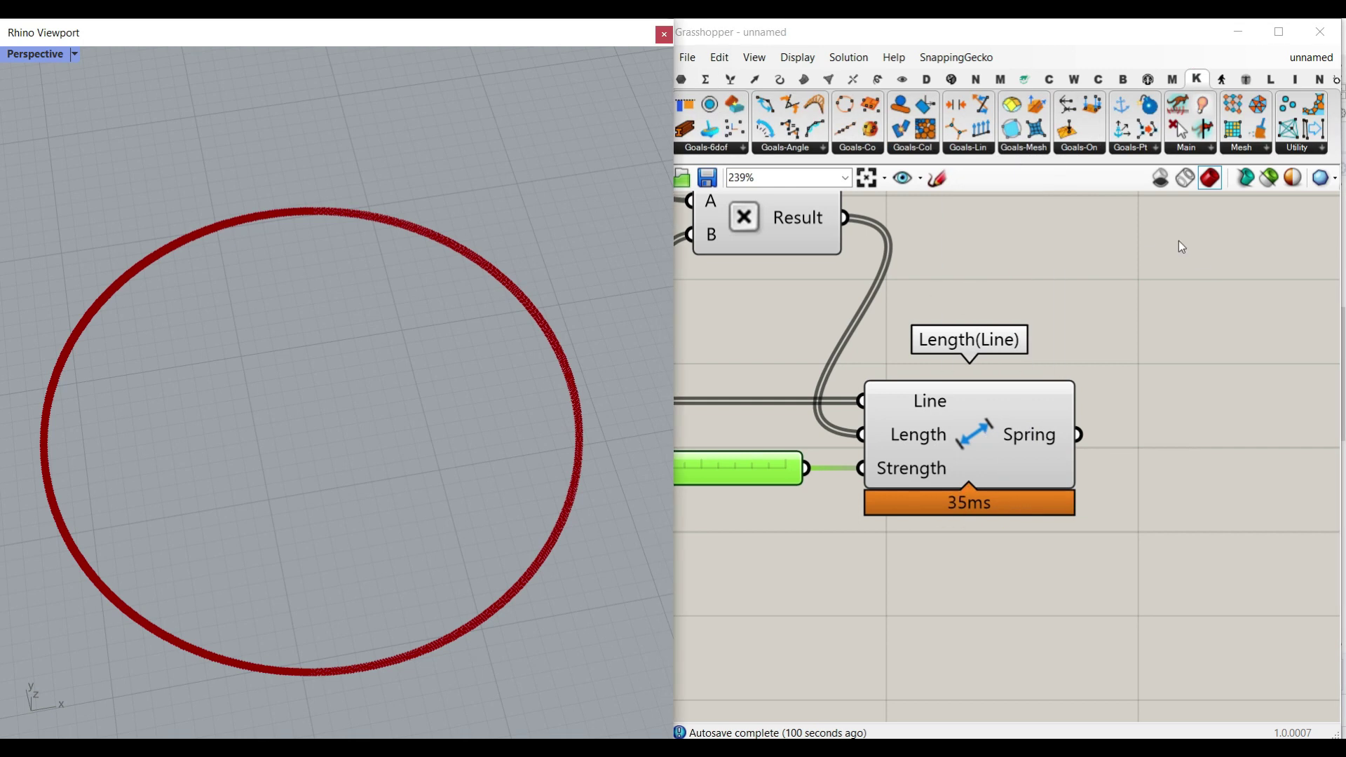
left_click(1201, 155)
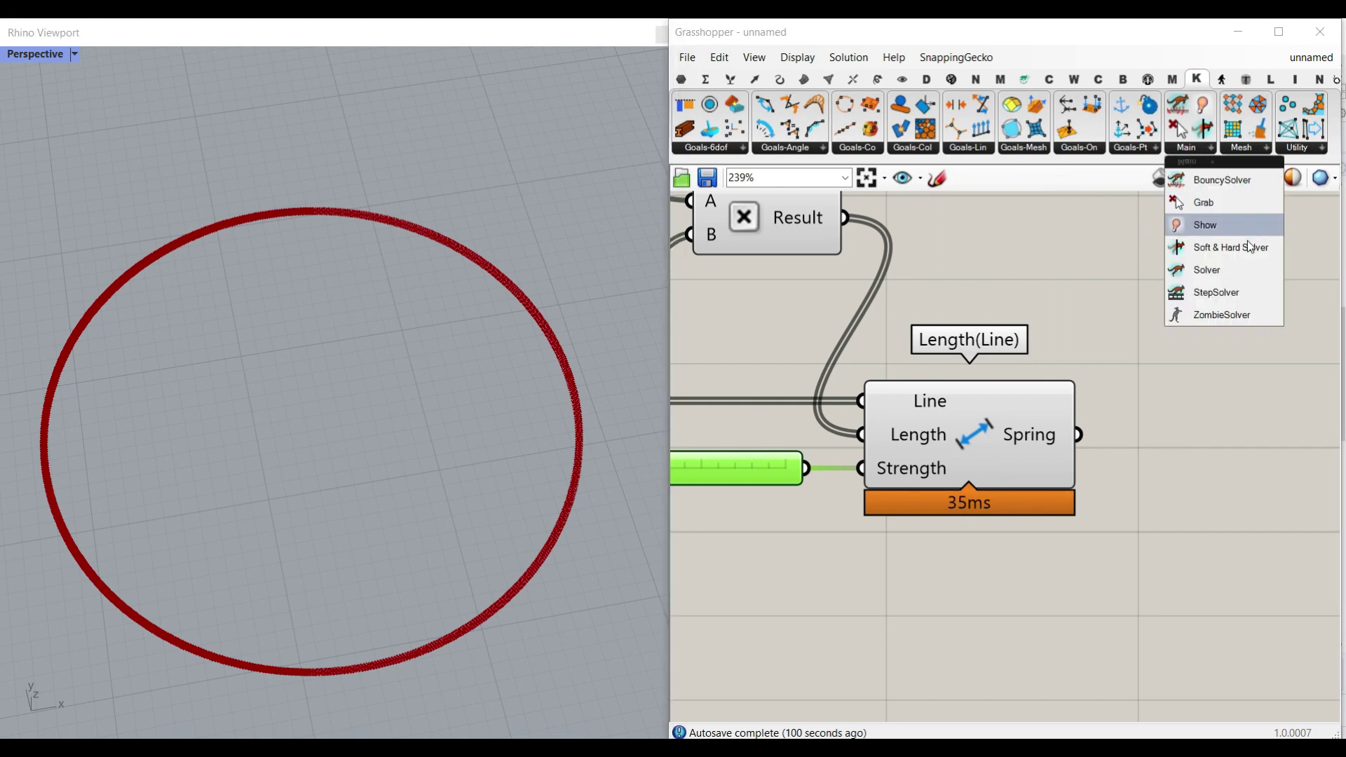
left_click_drag(1187, 269, 1269, 480)
right_click_drag(1238, 493, 979, 457)
scroll(870, 422, "up", 2)
left_click_drag(799, 387, 928, 358)
right_click_drag(993, 429, 904, 404)
scroll(907, 410, "down", 3)
left_click_drag(1084, 485, 1168, 467)
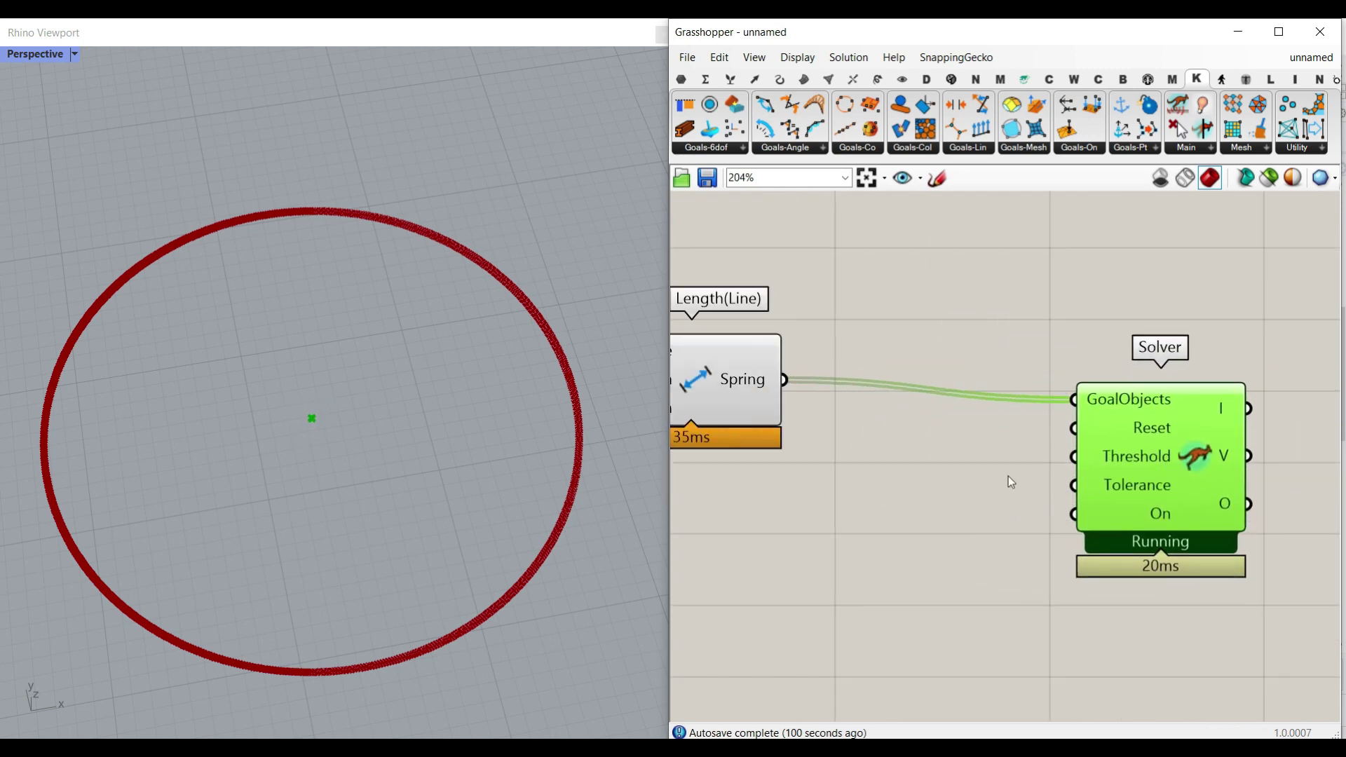
- Add a Button connected to the Solver's Reset input, reset the simulation with it, and move it nearer the Solver
double_click(847, 517)
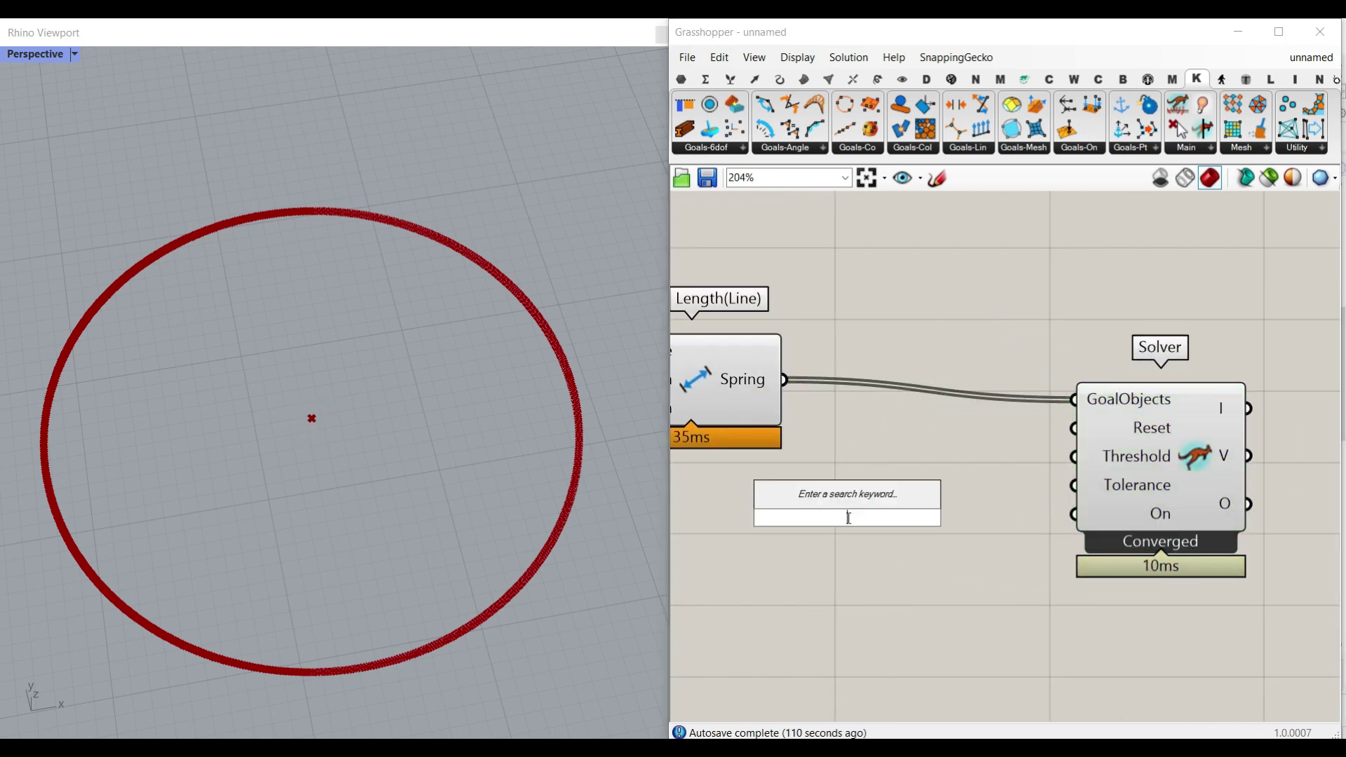
type("but")
key("Return")
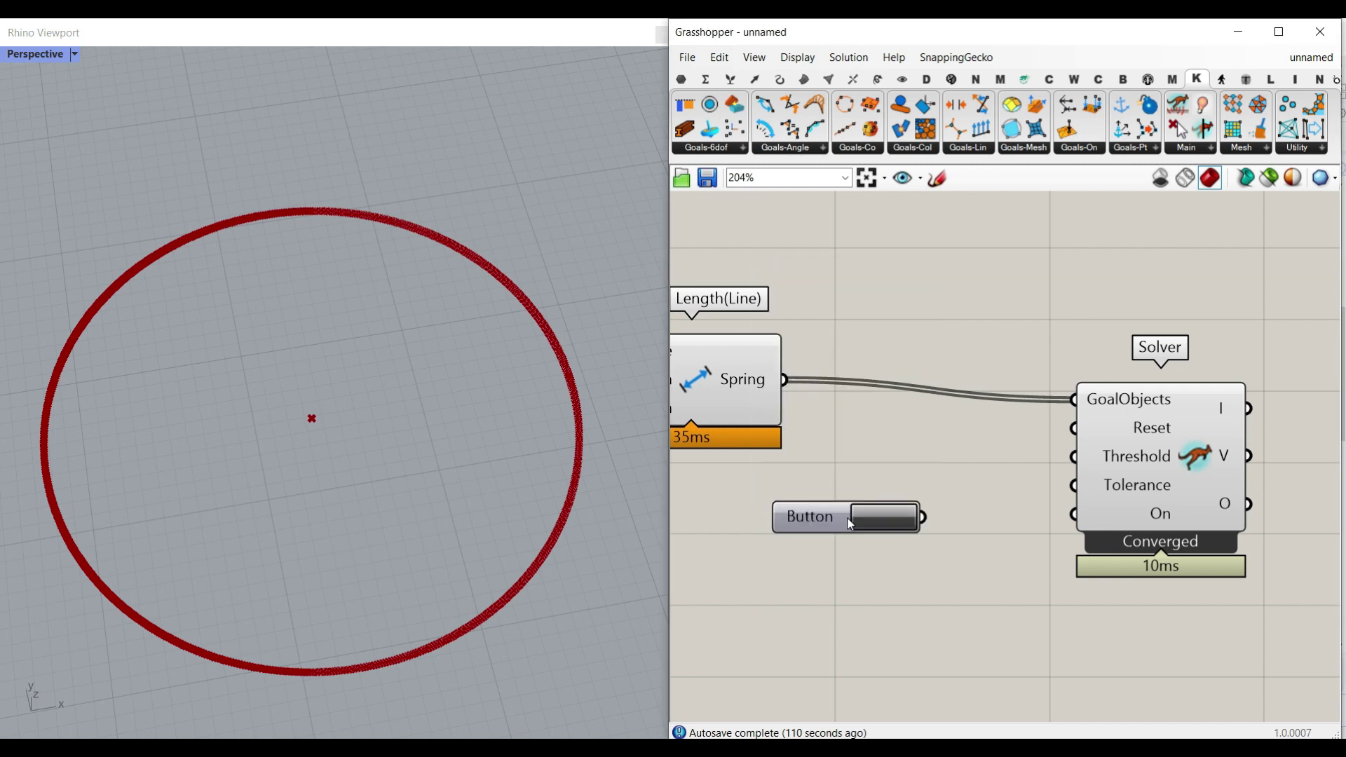
left_click_drag(925, 519, 1067, 440)
left_click(883, 513)
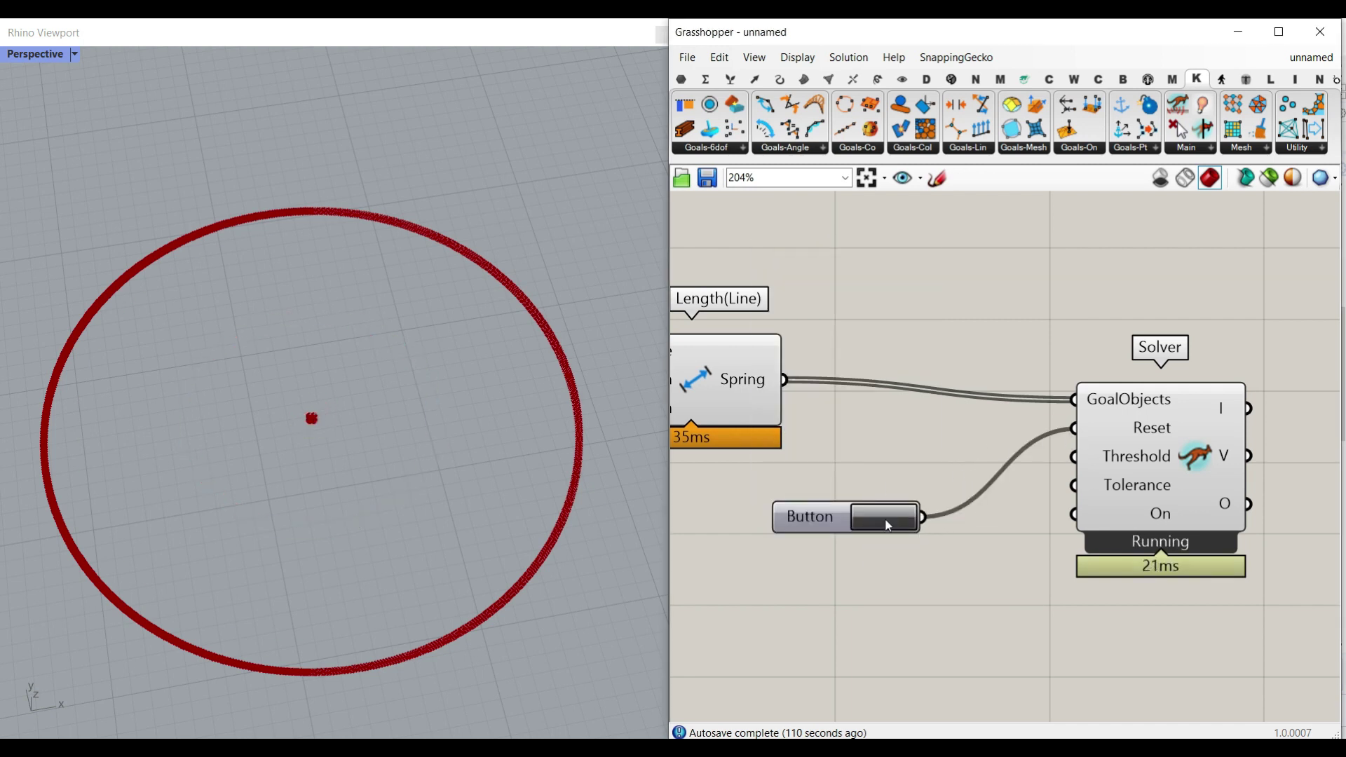
left_click_drag(841, 531, 911, 492)
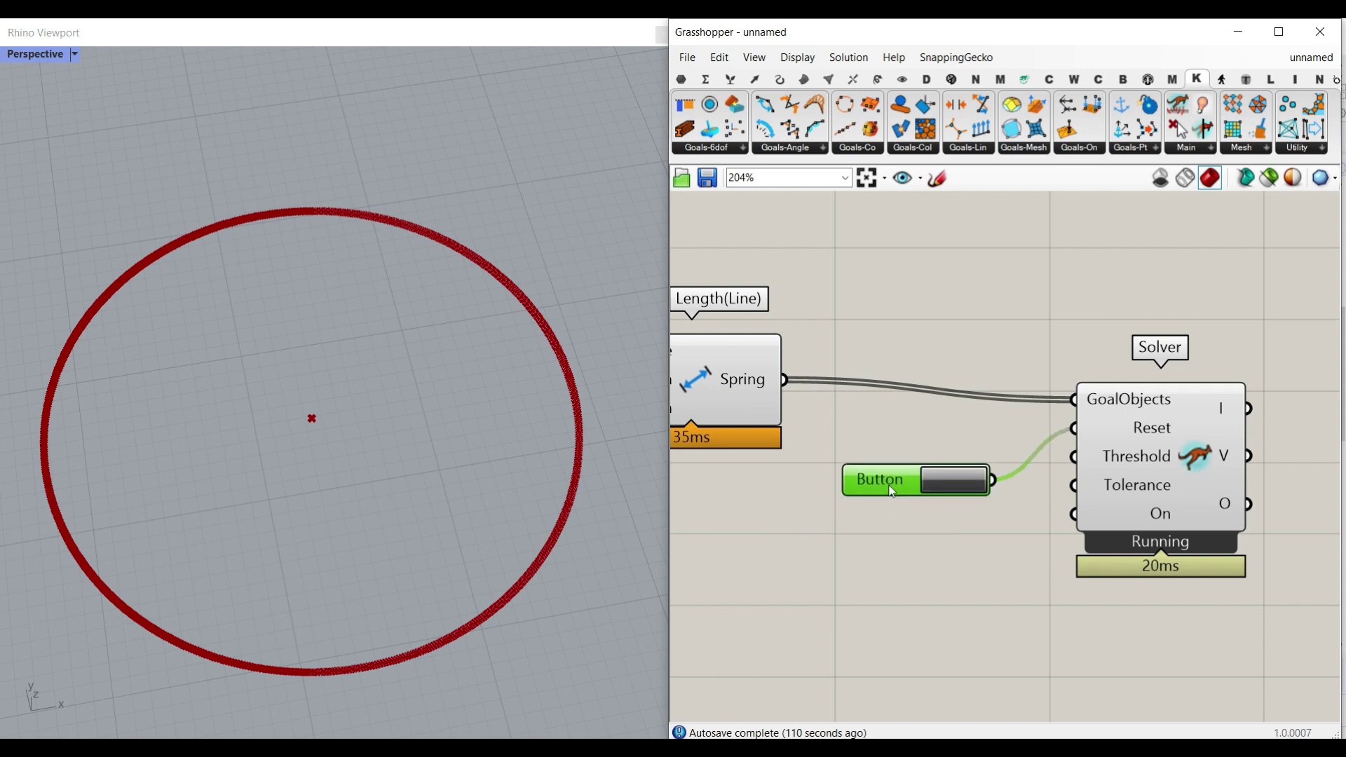
- Add a Boolean Toggle connected to the Solver's On input, set it to True and align it with that input
double_click(904, 551)
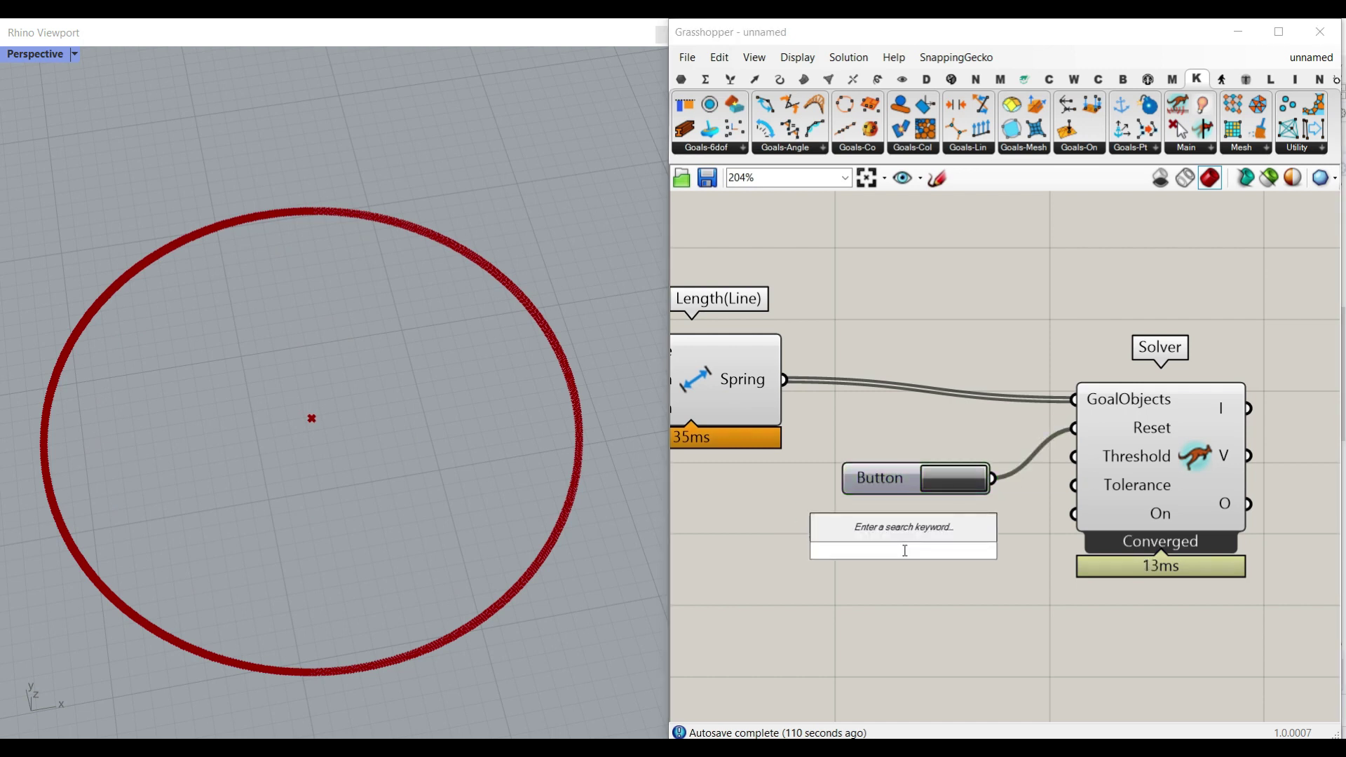
type("tog")
key("Return")
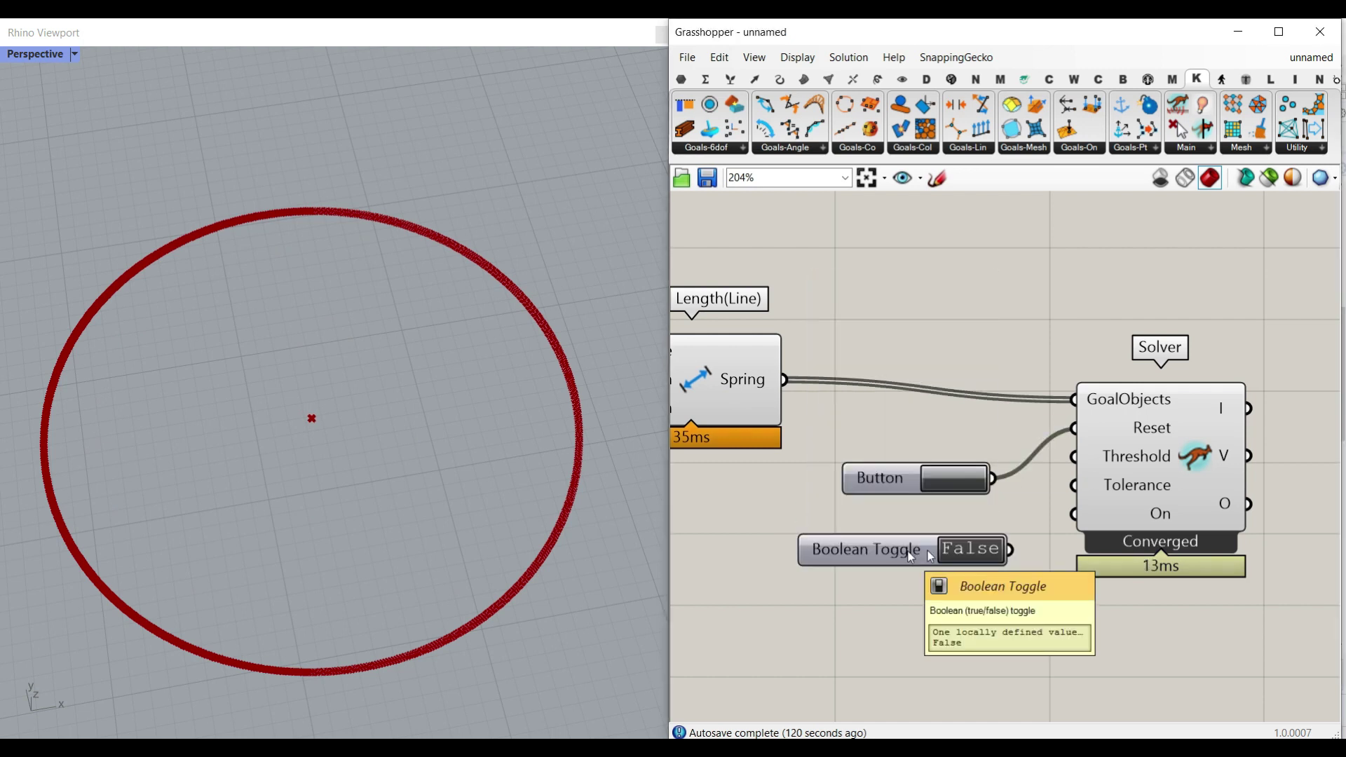
left_click_drag(1017, 550, 1074, 514)
double_click(966, 554)
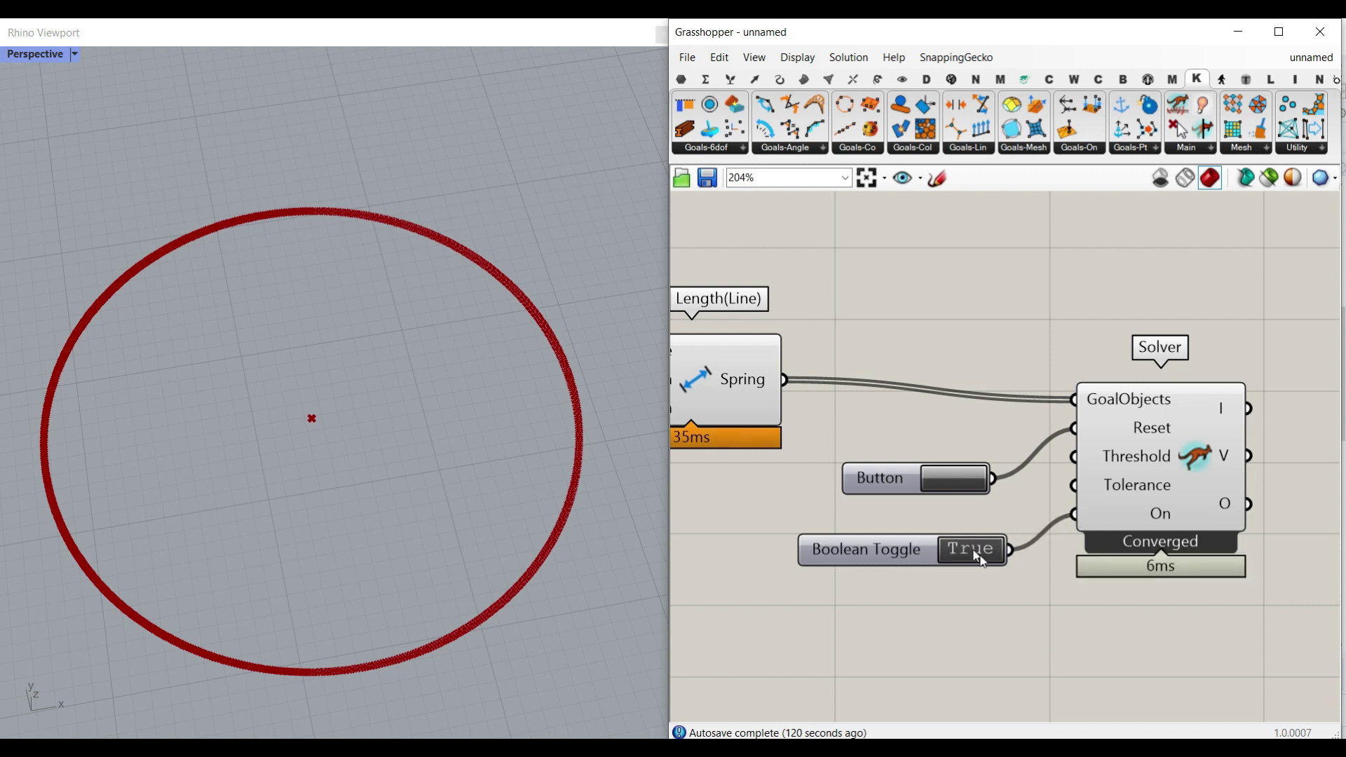
left_click_drag(923, 561, 923, 528)
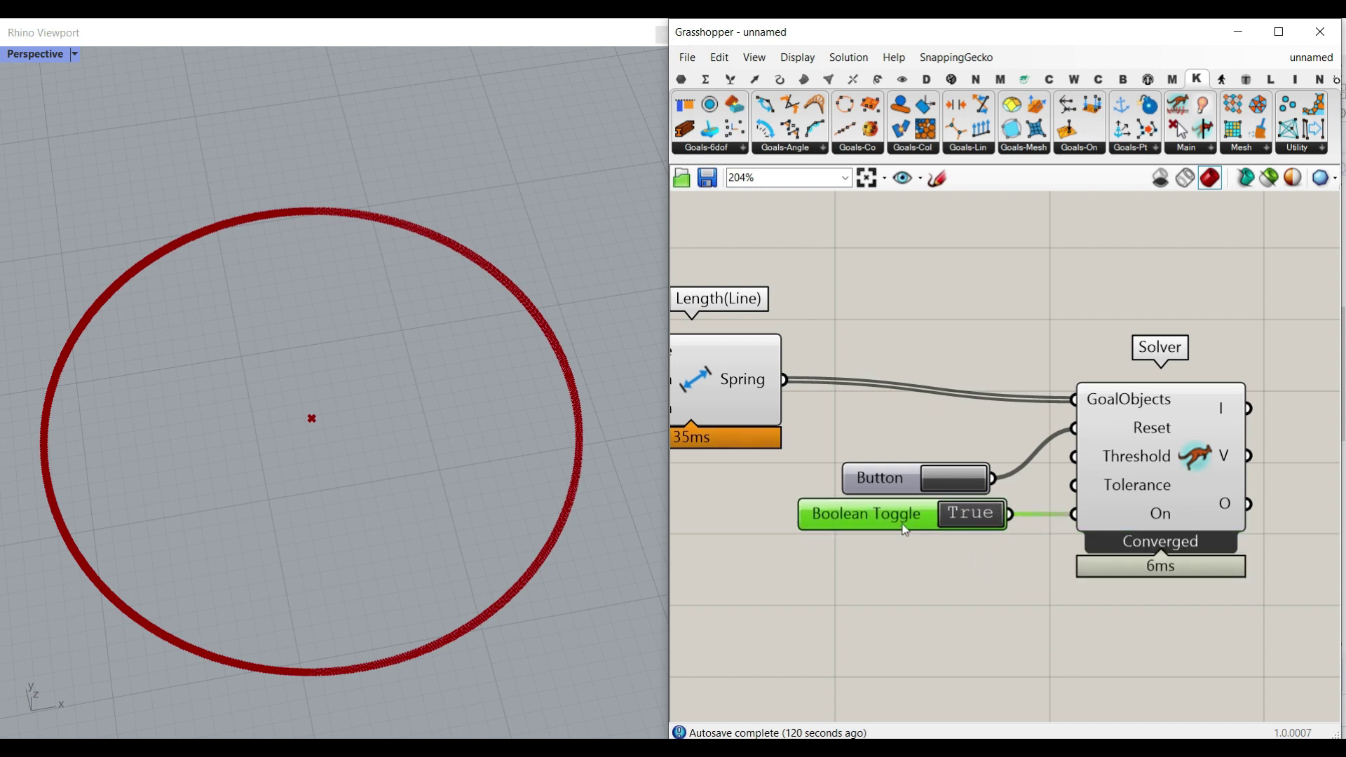
- Reset the simulation and inspect the circle's division points by selecting the Divide Curve component
scroll(905, 533, "down", 2)
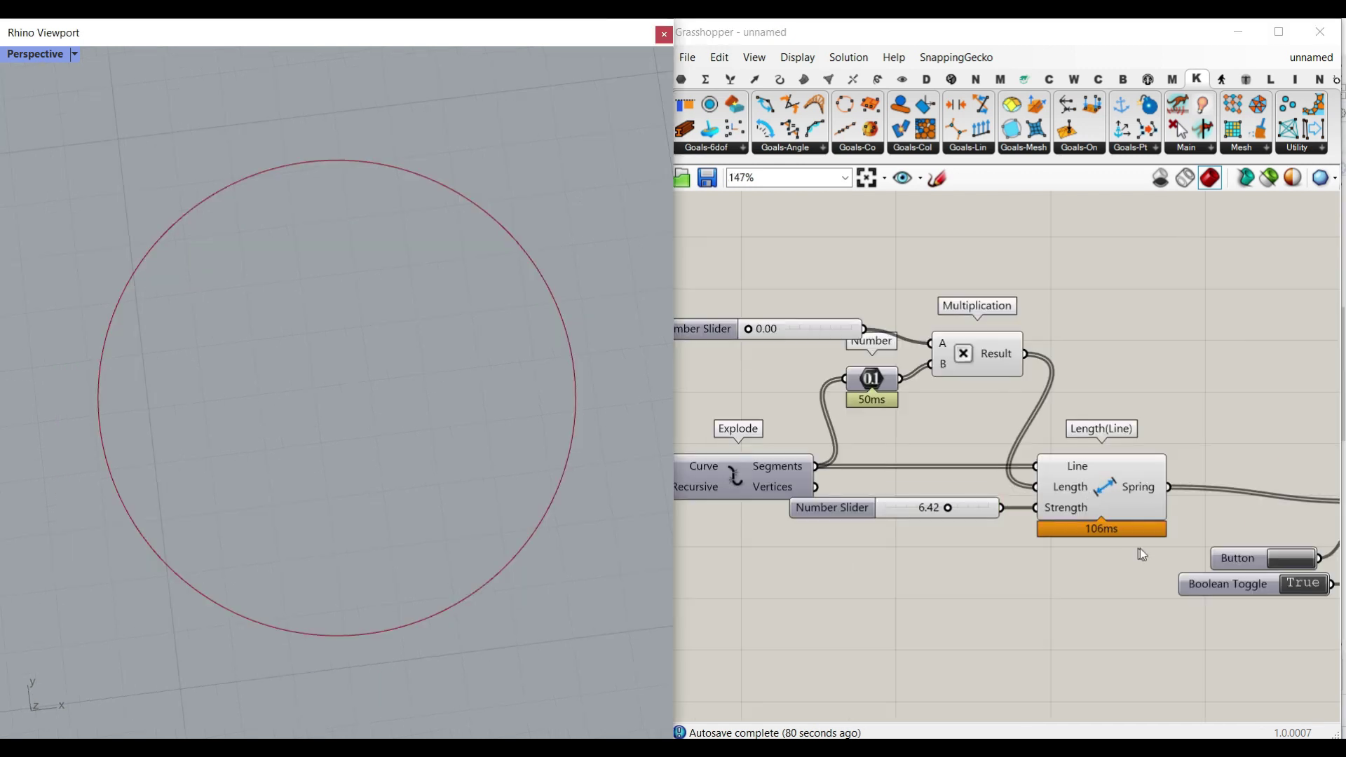
right_click_drag(1140, 548, 1012, 500)
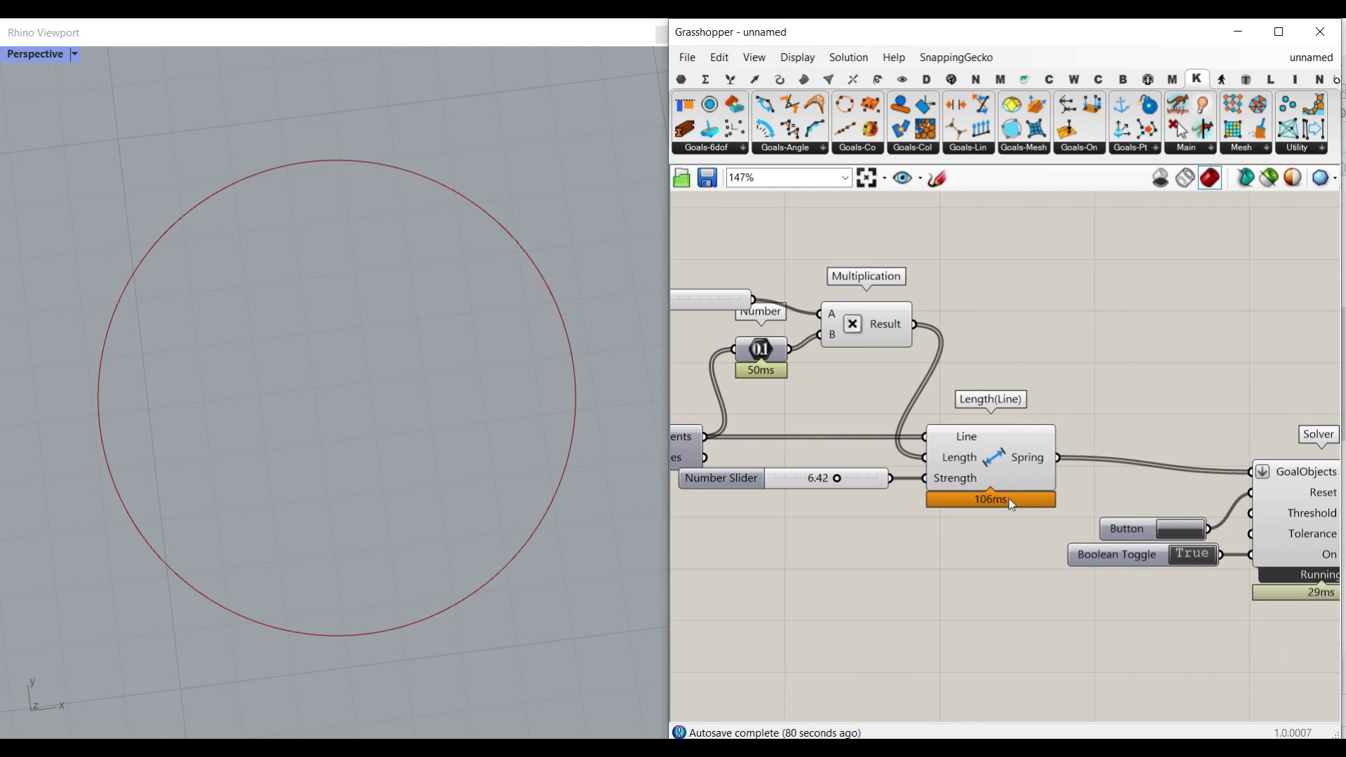
left_click(1197, 534)
left_click(923, 151)
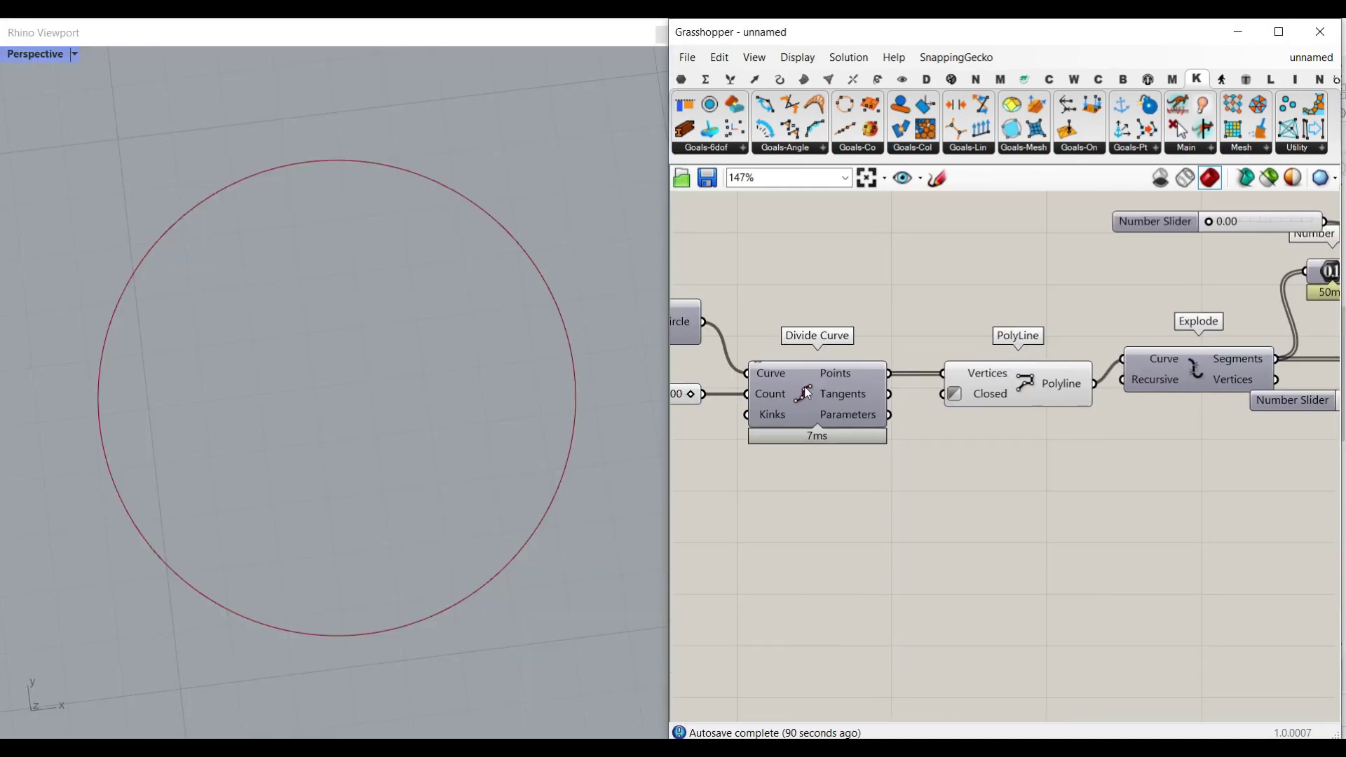
left_click(806, 392)
scroll(401, 381, "up", 5)
scroll(538, 407, "down", 5)
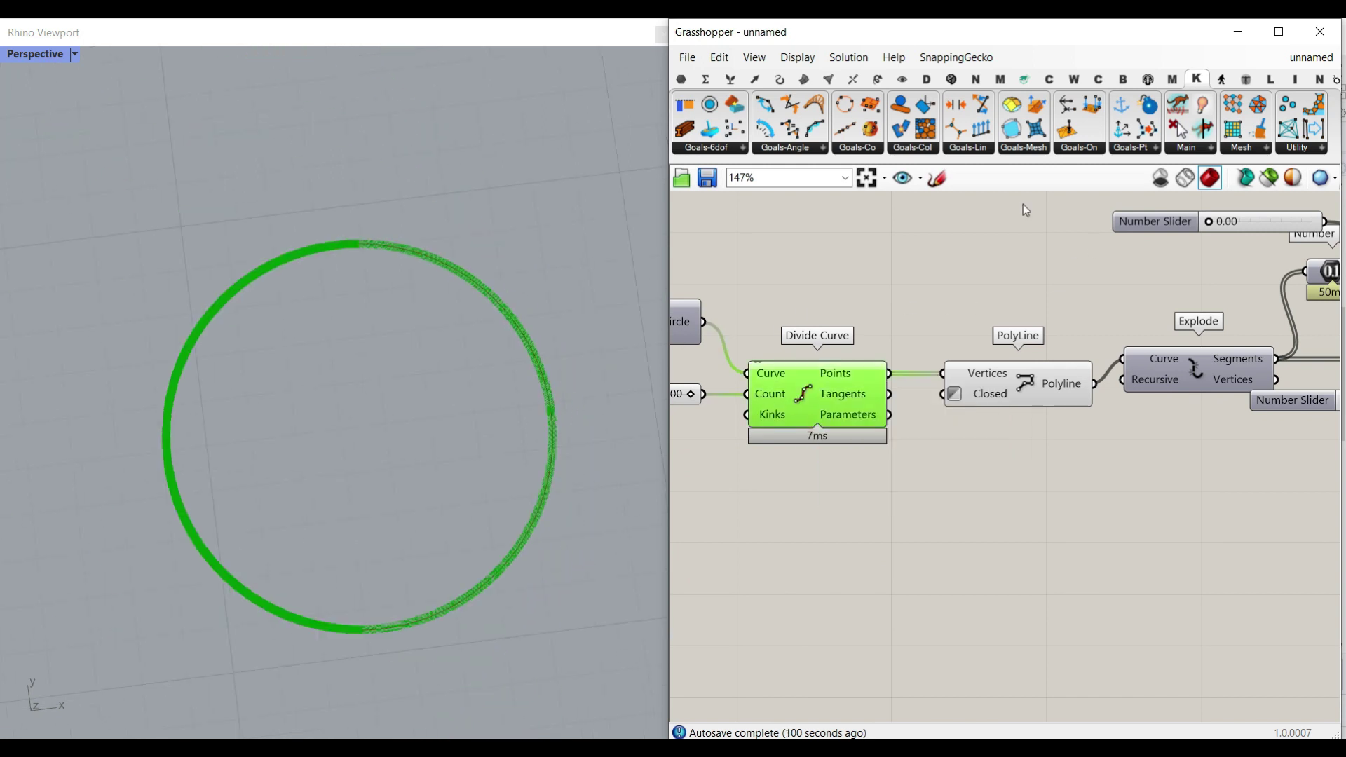
- Place a Kangaroo SphereCollide goal below Explode and connect Divide Curve's Points output to its Points input
left_click(937, 152)
left_click(936, 315)
left_click(951, 509)
scroll(954, 503, "up", 4)
left_click_drag(906, 336, 1053, 548)
scroll(1053, 549, "down", 3)
left_click_drag(954, 454, 1234, 455)
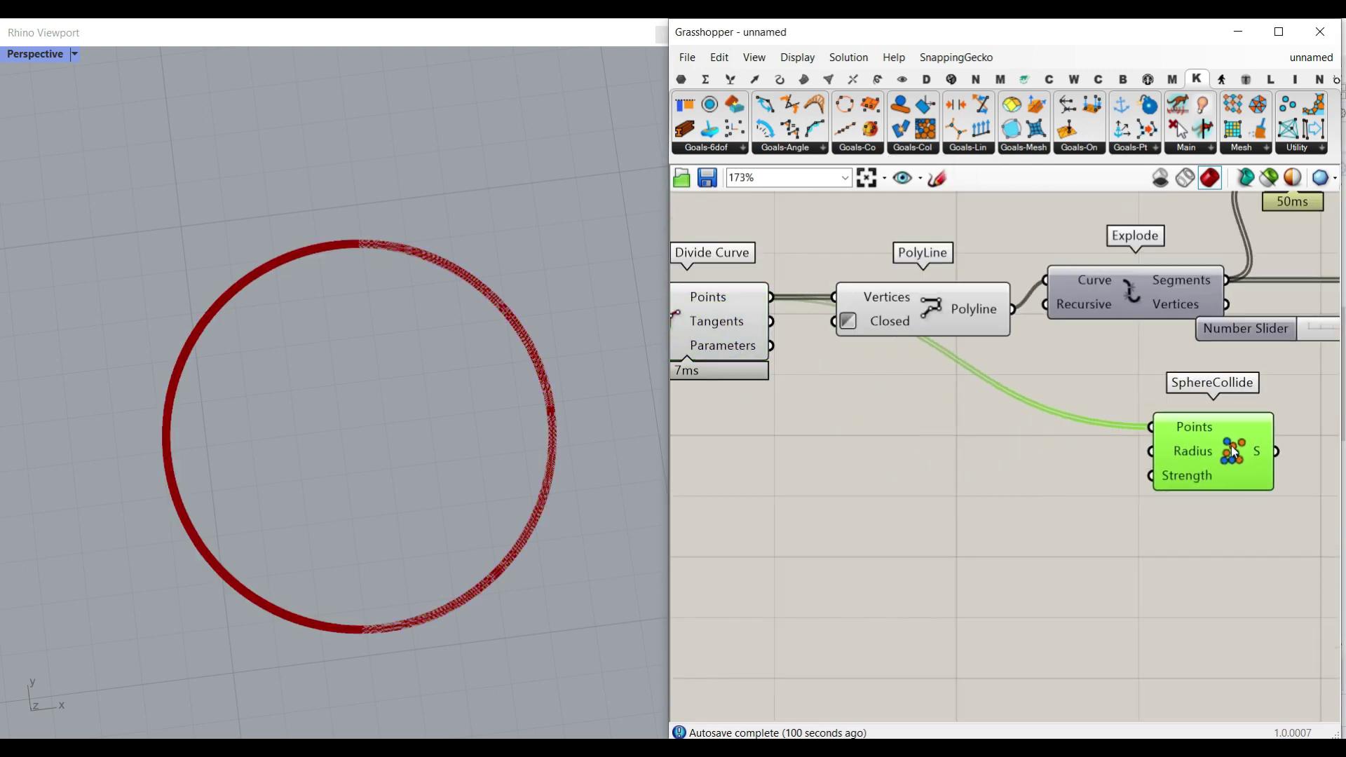
- Add a number slider set to 0.10 and connect it to SphereCollide's Radius input
scroll(1087, 477, "up", 3)
double_click(954, 450)
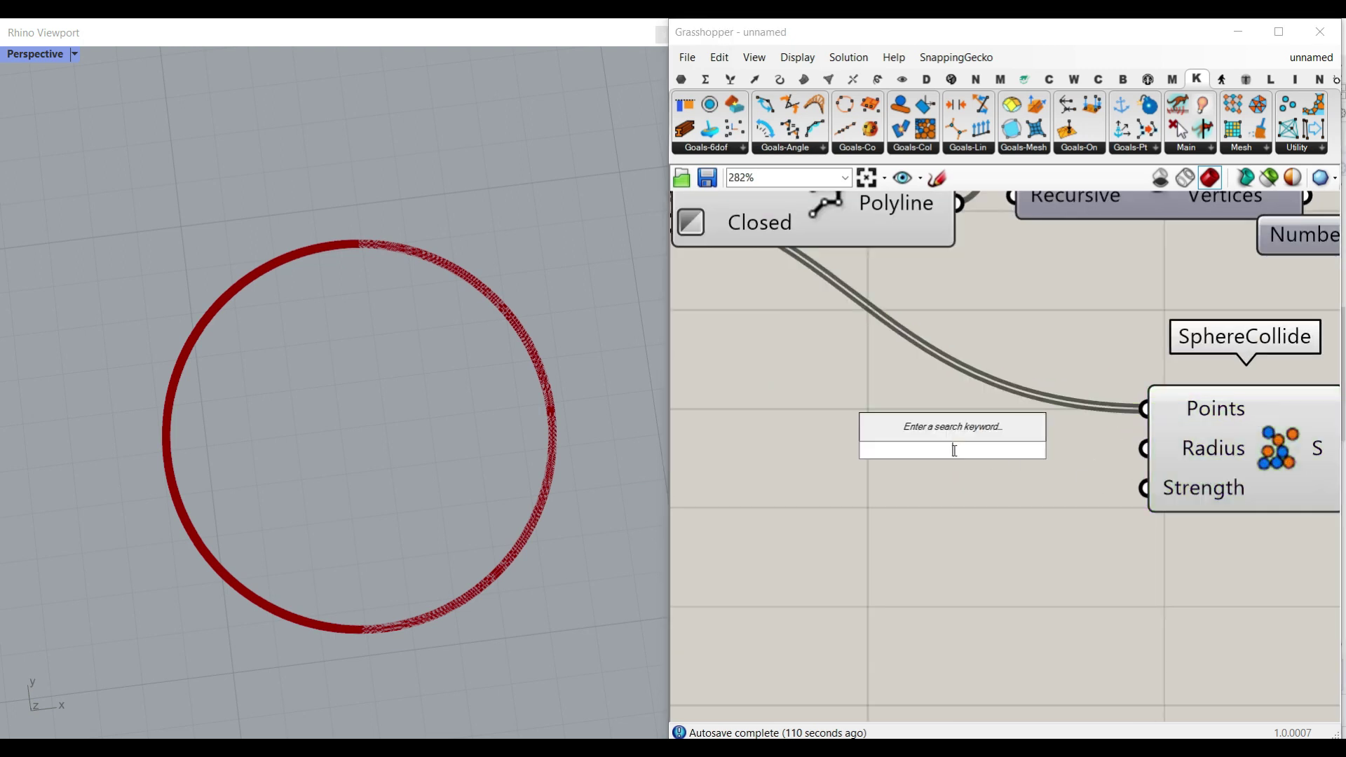
type("0.")
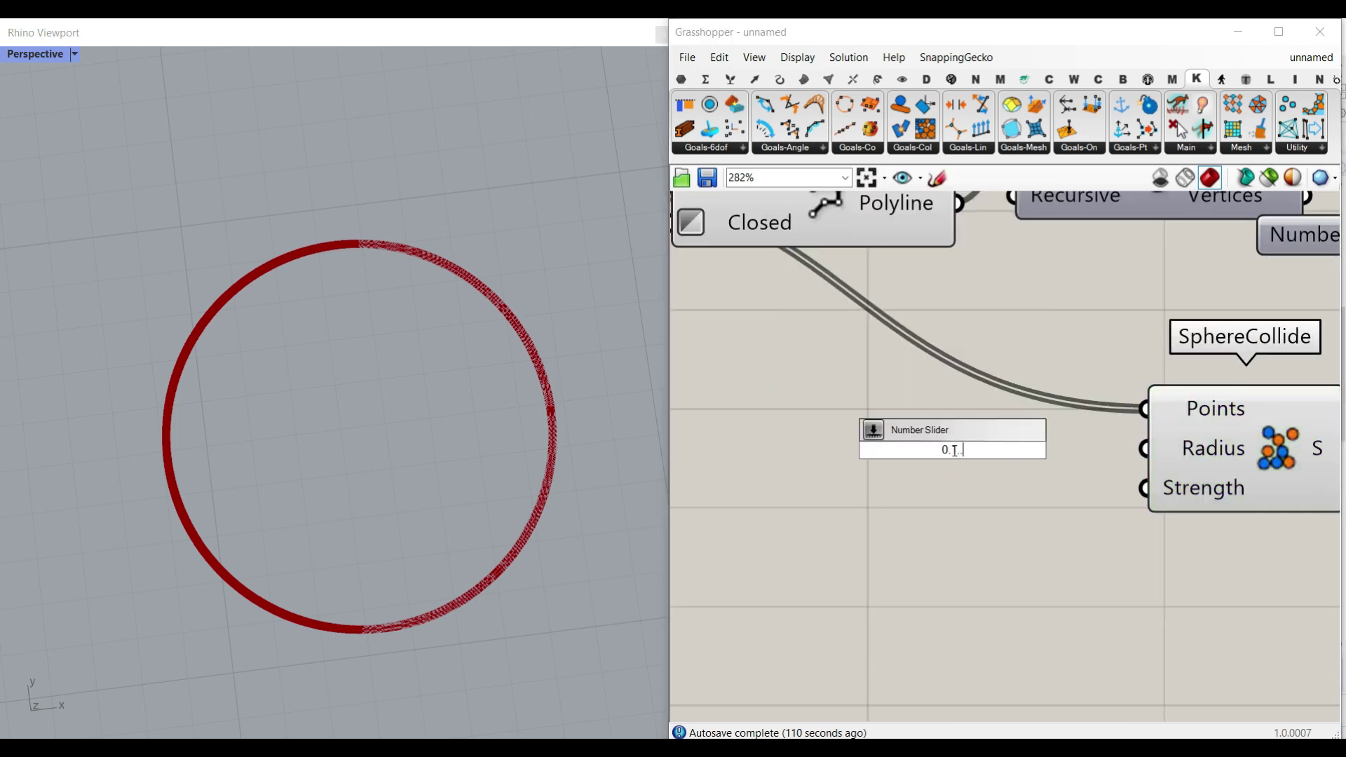
key("Return")
left_click(1051, 455)
scroll(1033, 485, "down", 3)
- Duplicate the 6.42 strength slider, place the copy below the radius slider and connect it to SphereCollide's Strength input
right_click_drag(1034, 486, 983, 476)
left_click(1049, 325)
key("ctrl+c")
key("ctrl+v")
left_click_drag(1080, 331, 751, 489)
right_click_drag(1035, 430, 940, 467)
scroll(939, 467, "down", 2)
scroll(1189, 331, "up", 3)
right_click_drag(673, 652, 1036, 558)
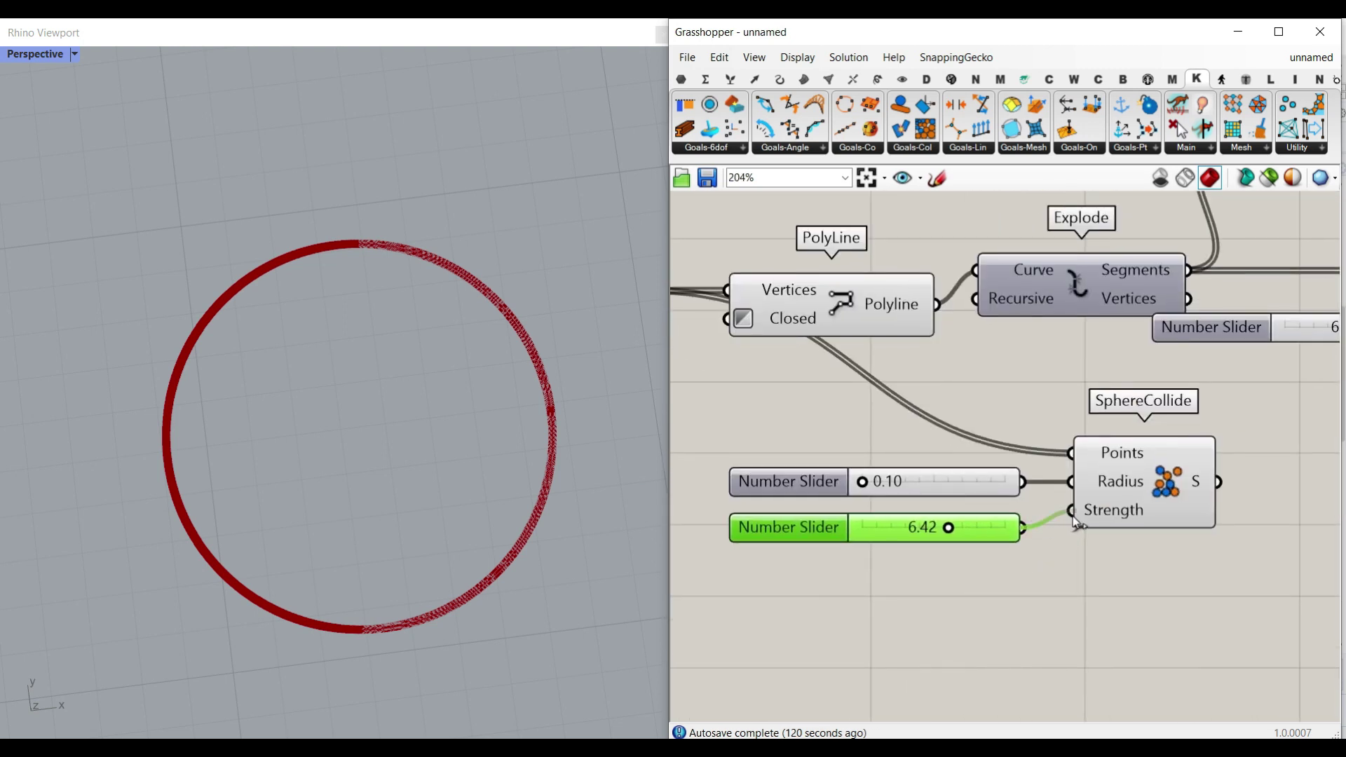
left_click_drag(1076, 522, 1071, 510)
- Connect SphereCollide's output to the Solver's GoalObjects input alongside the Length(Line) goal, and reset the simulation
right_click_drag(1165, 514, 940, 540)
scroll(898, 529, "down", 2)
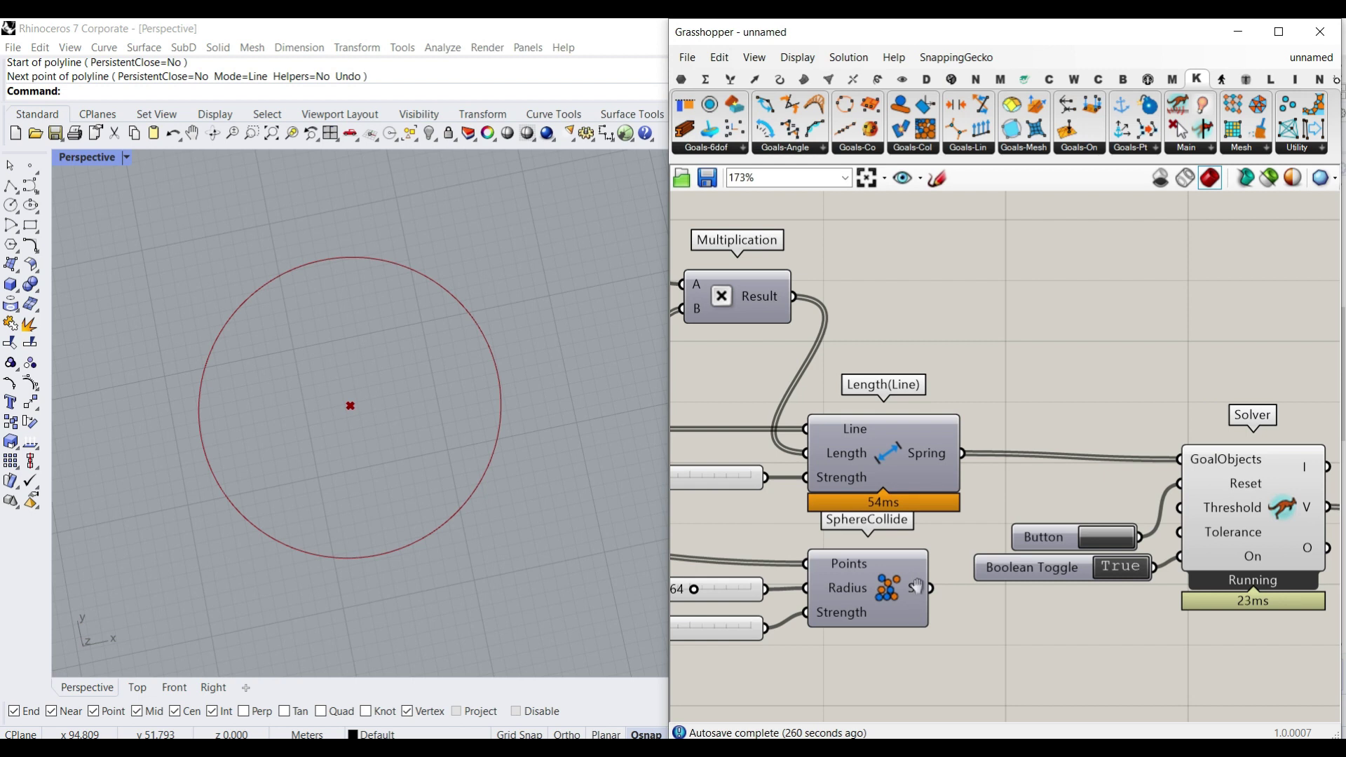
scroll(911, 600, "down", 2)
left_click(996, 565)
left_click_drag(1031, 564, 1197, 459)
scroll(436, 445, "down", 2)
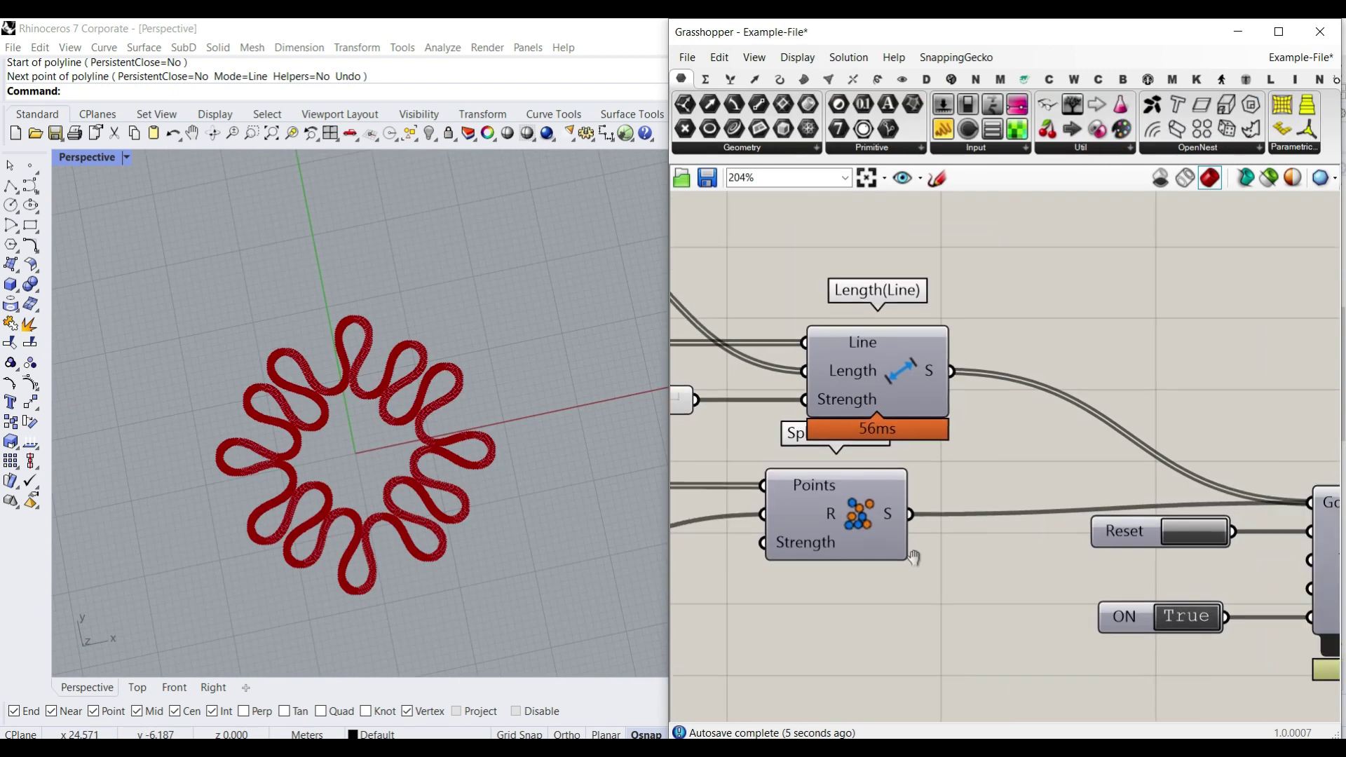
scroll(869, 523, "down", 2)
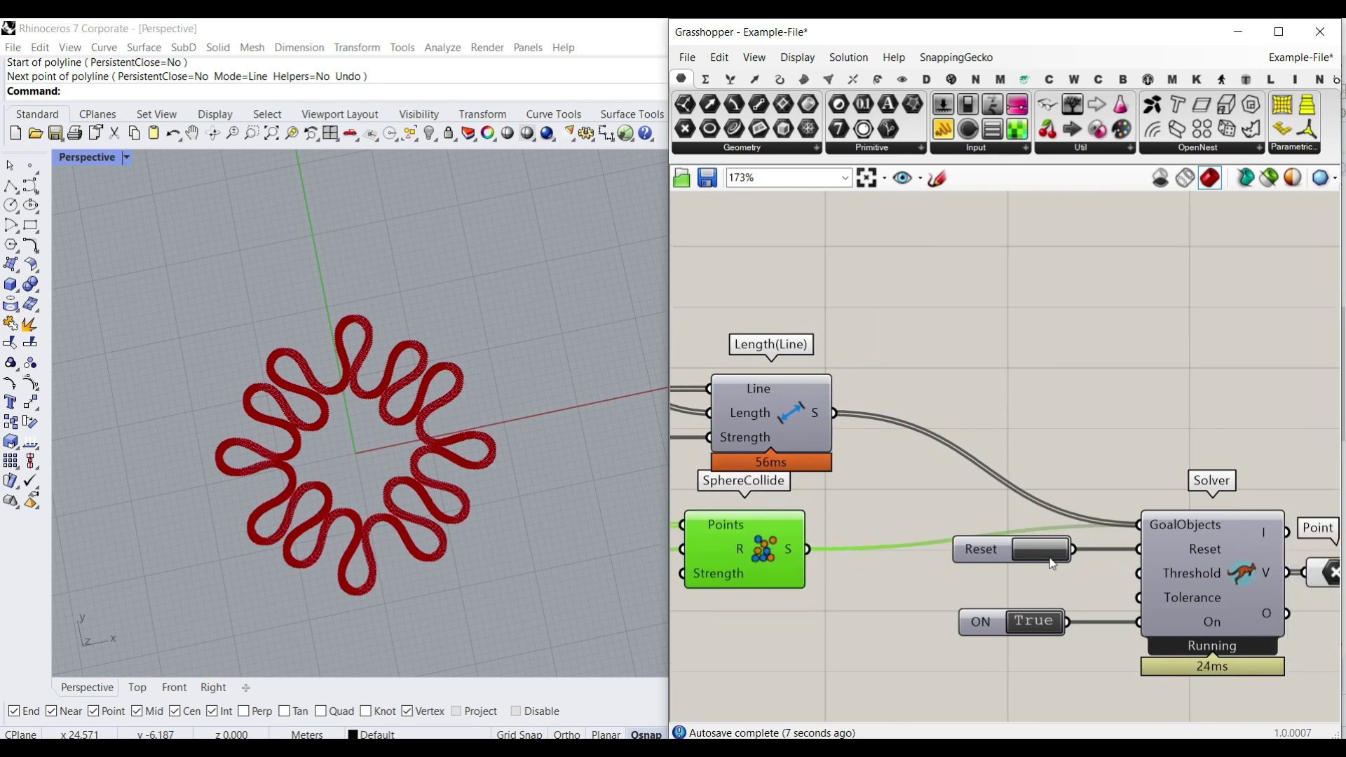
left_click(1051, 557)
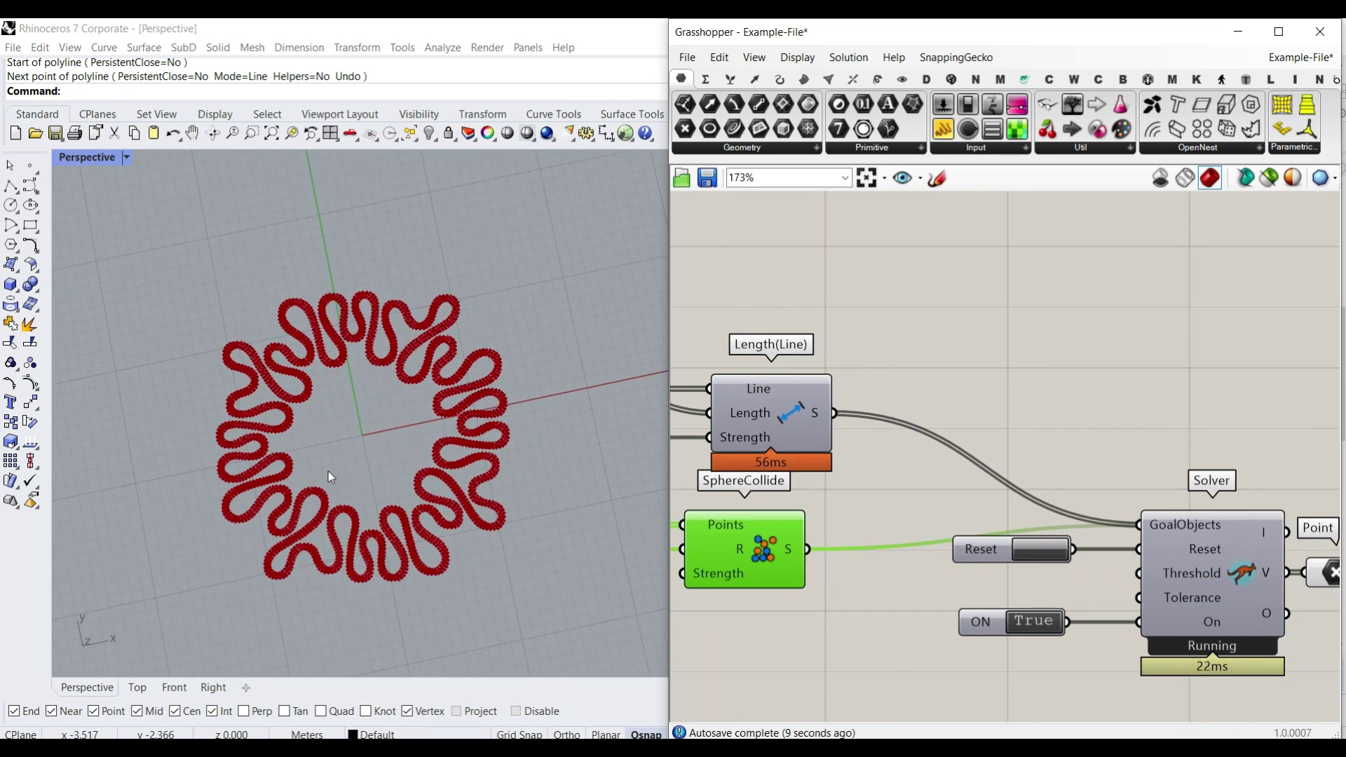
- Place an Interpolate component after the Point container on the Solver's V output and connect the points to its Vertices input
right_click_drag(1245, 531, 778, 422)
scroll(777, 422, "up", 3)
left_click_drag(972, 509, 1013, 508)
left_click(1049, 313)
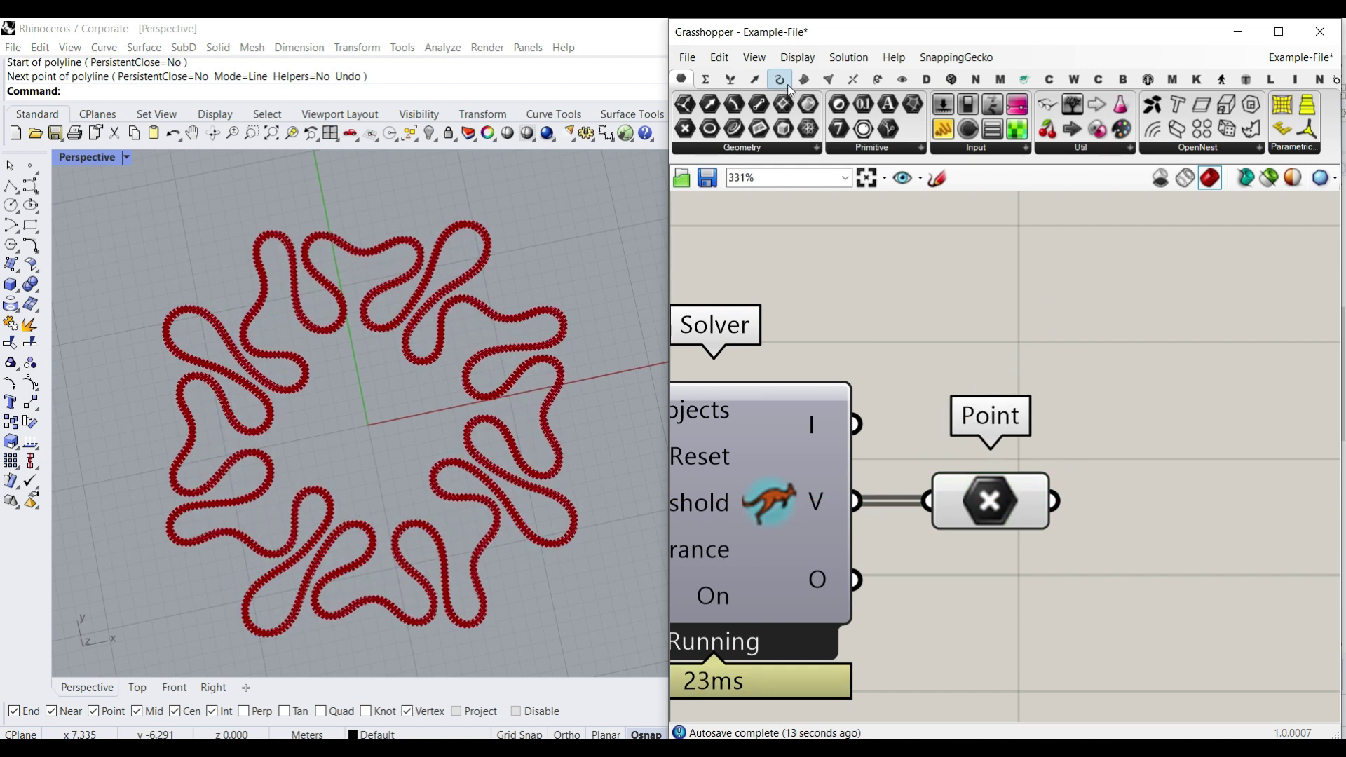
left_click(780, 79)
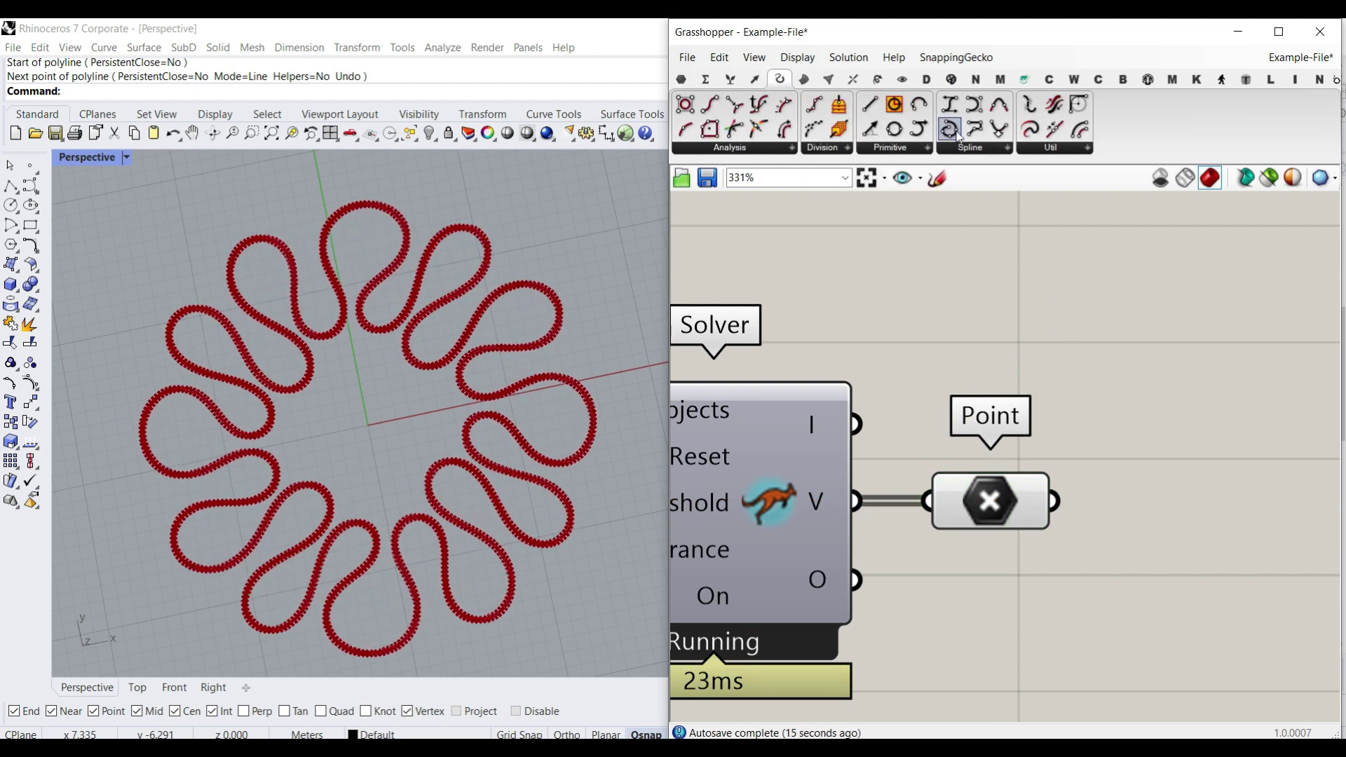
left_click_drag(955, 135, 1302, 541)
right_click_drag(1107, 542, 956, 521)
left_click_drag(903, 480, 991, 442)
- Turn off the preview of the Point container so only the interpolated curve is drawn
right_click(842, 489)
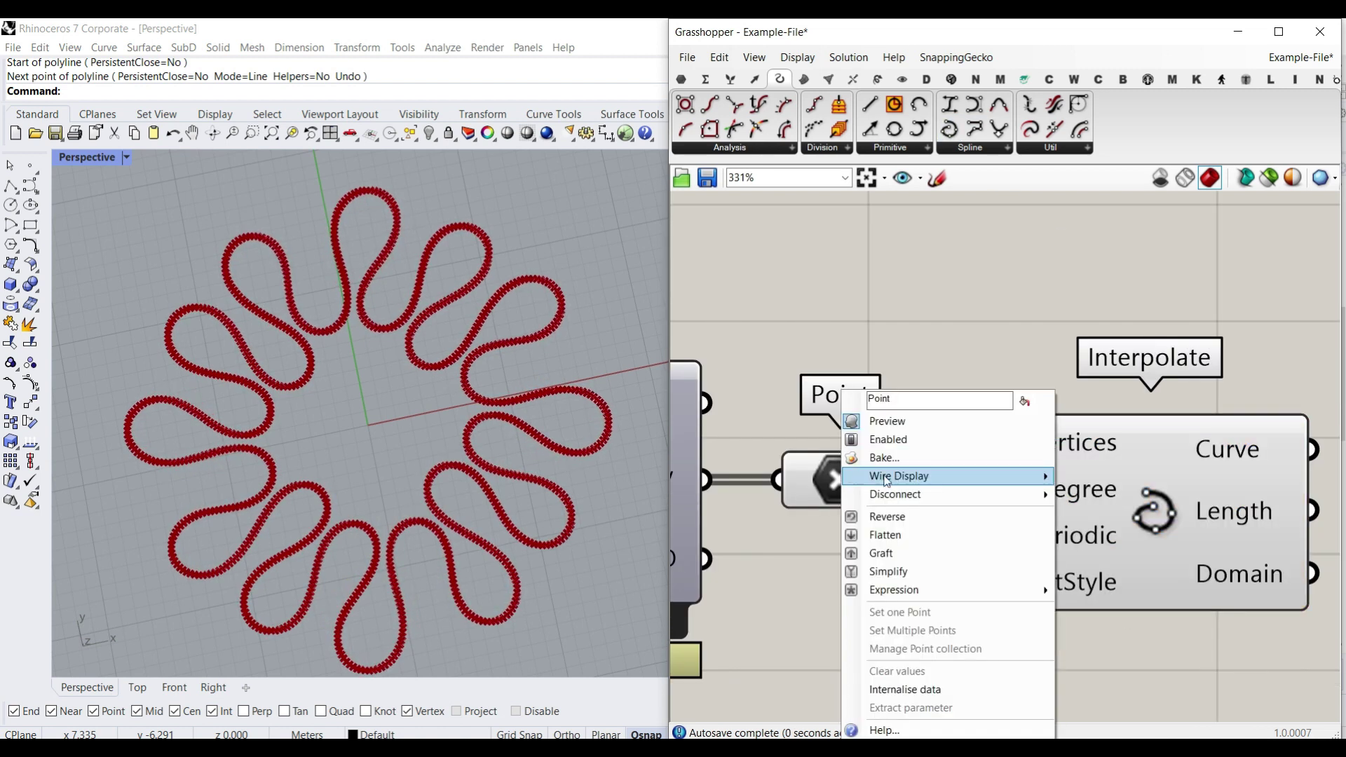
left_click(888, 421)
scroll(540, 406, "up", 3)
scroll(522, 419, "up", 2)
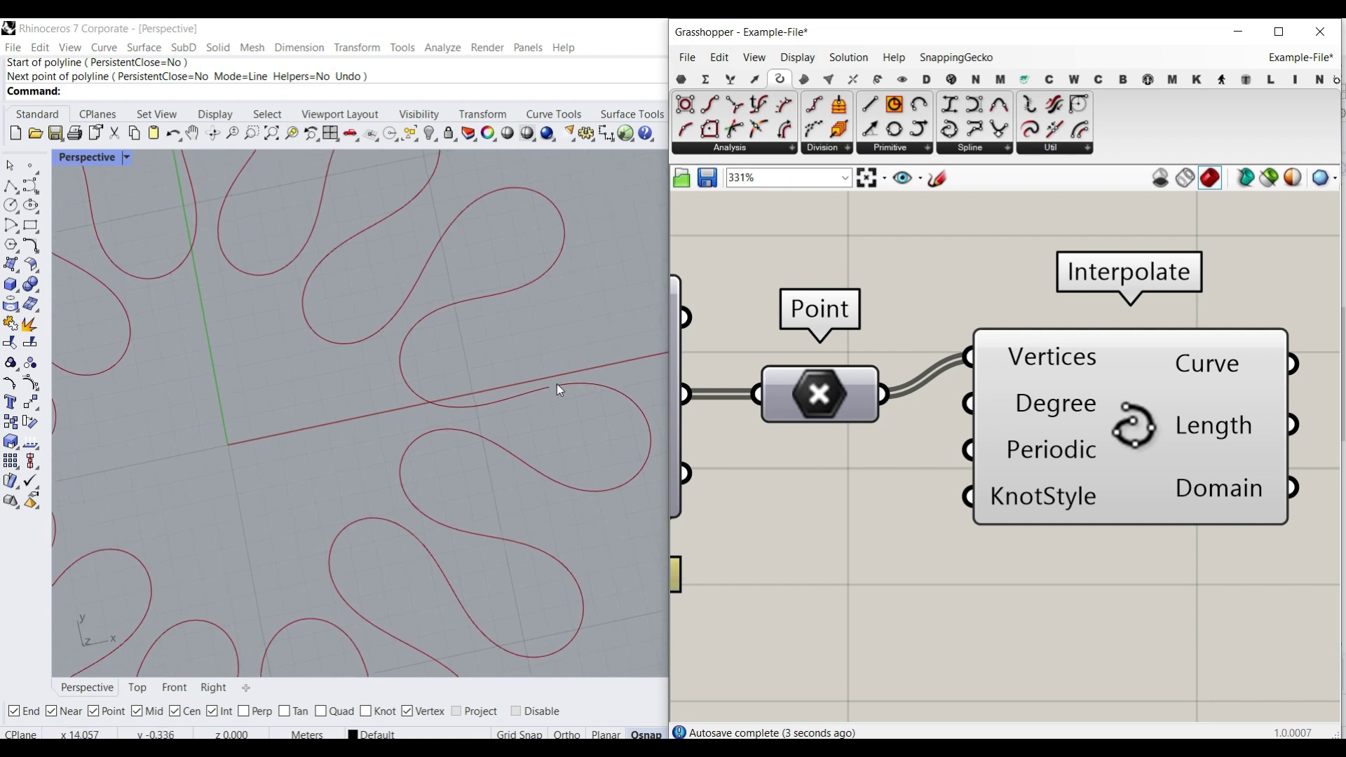
- Invert the Interpolate component's Periodic input to make the curve closed
right_click(1035, 451)
left_click(1094, 584)
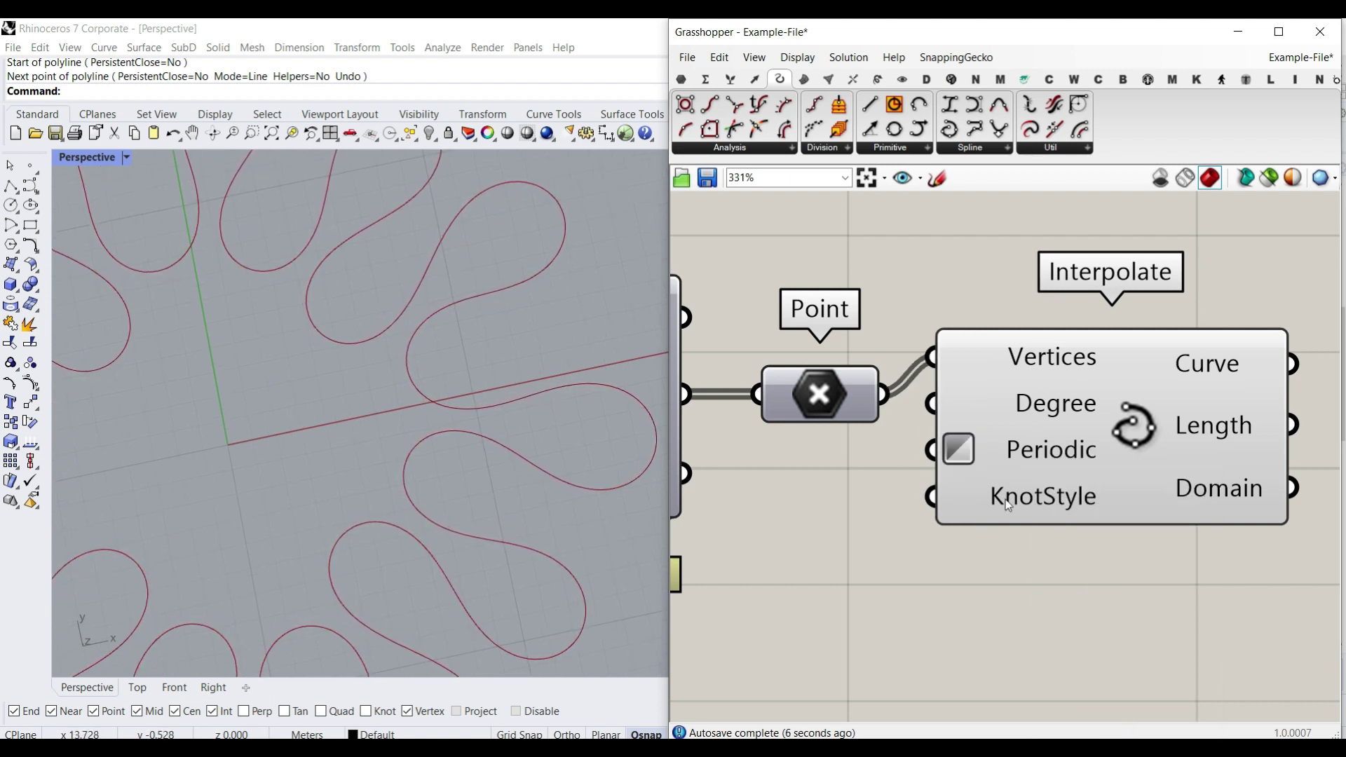
scroll(363, 448, "down", 5)
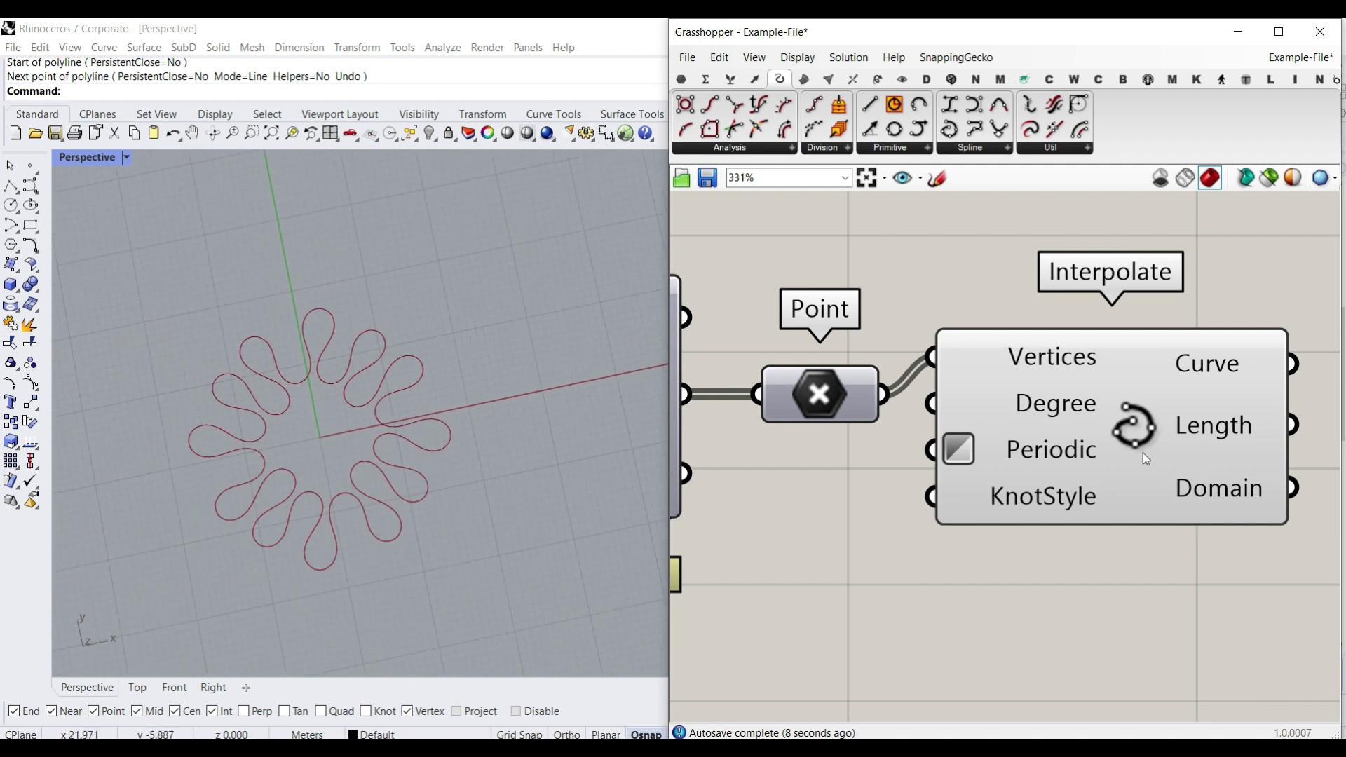
scroll(939, 446, "down", 2)
- Add a Boundary Surfaces component fed by Interpolate's Curve output, and turn off the preview of Interpolate
left_click_drag(941, 447, 949, 474)
left_click(804, 79)
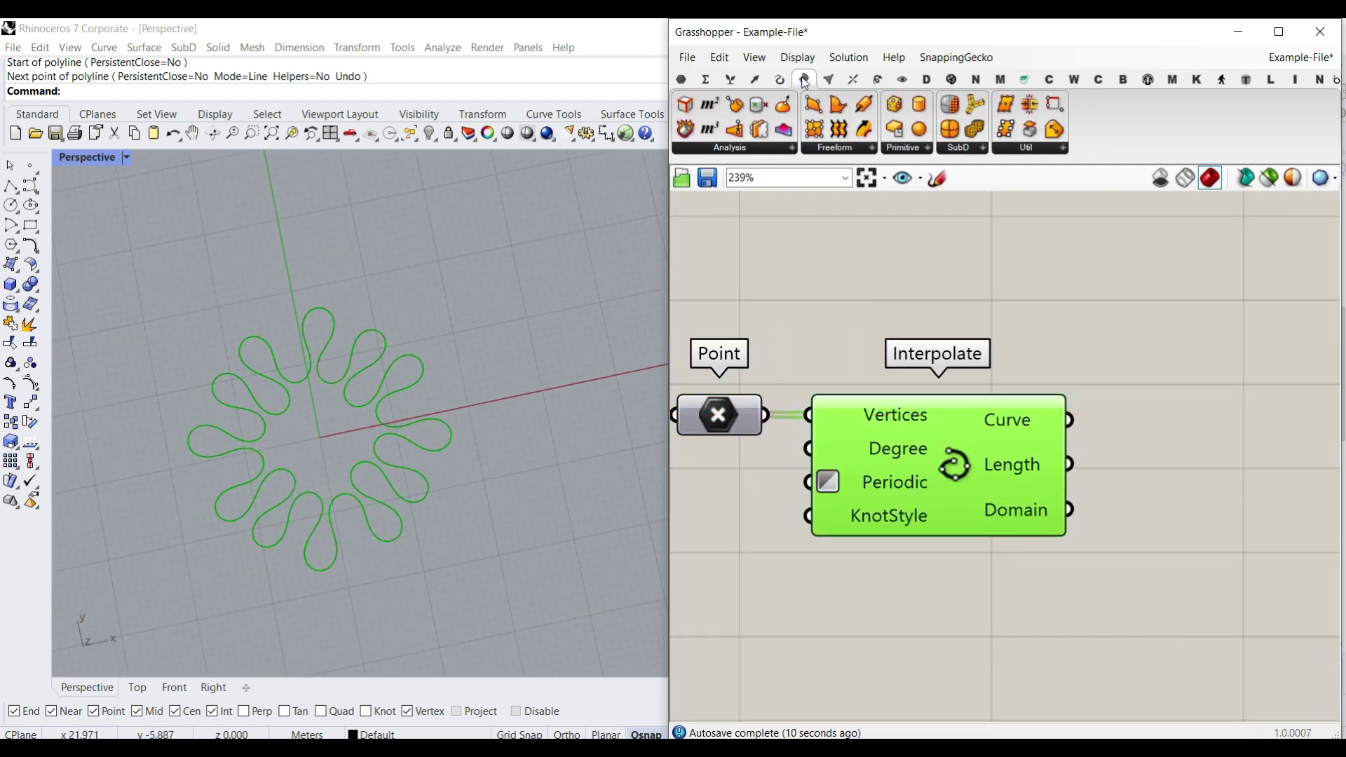
left_click(1187, 432)
left_click_drag(1070, 423, 1171, 428)
left_click(1092, 487)
right_click(958, 457)
left_click(988, 486)
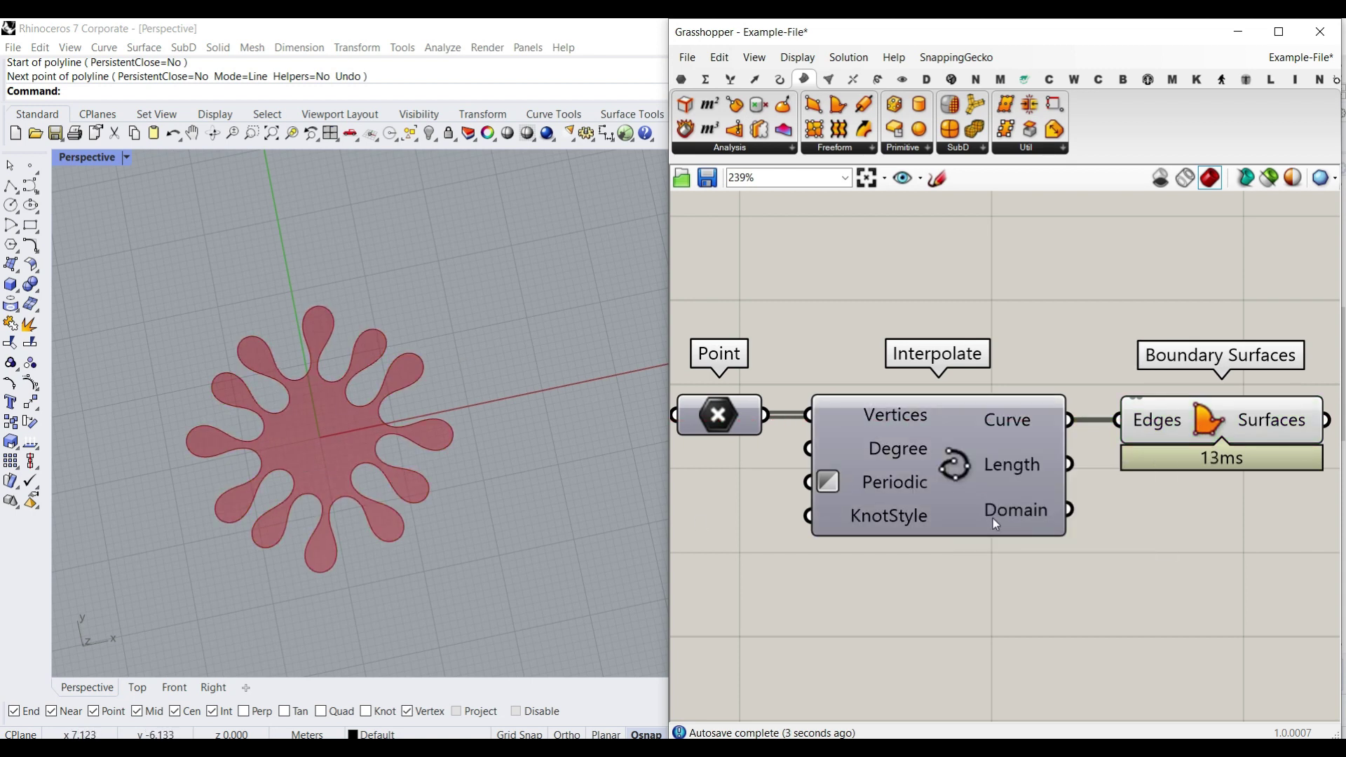
- Place a Custom Preview component and connect the Boundary Surfaces output to its Geometry input
left_click(902, 80)
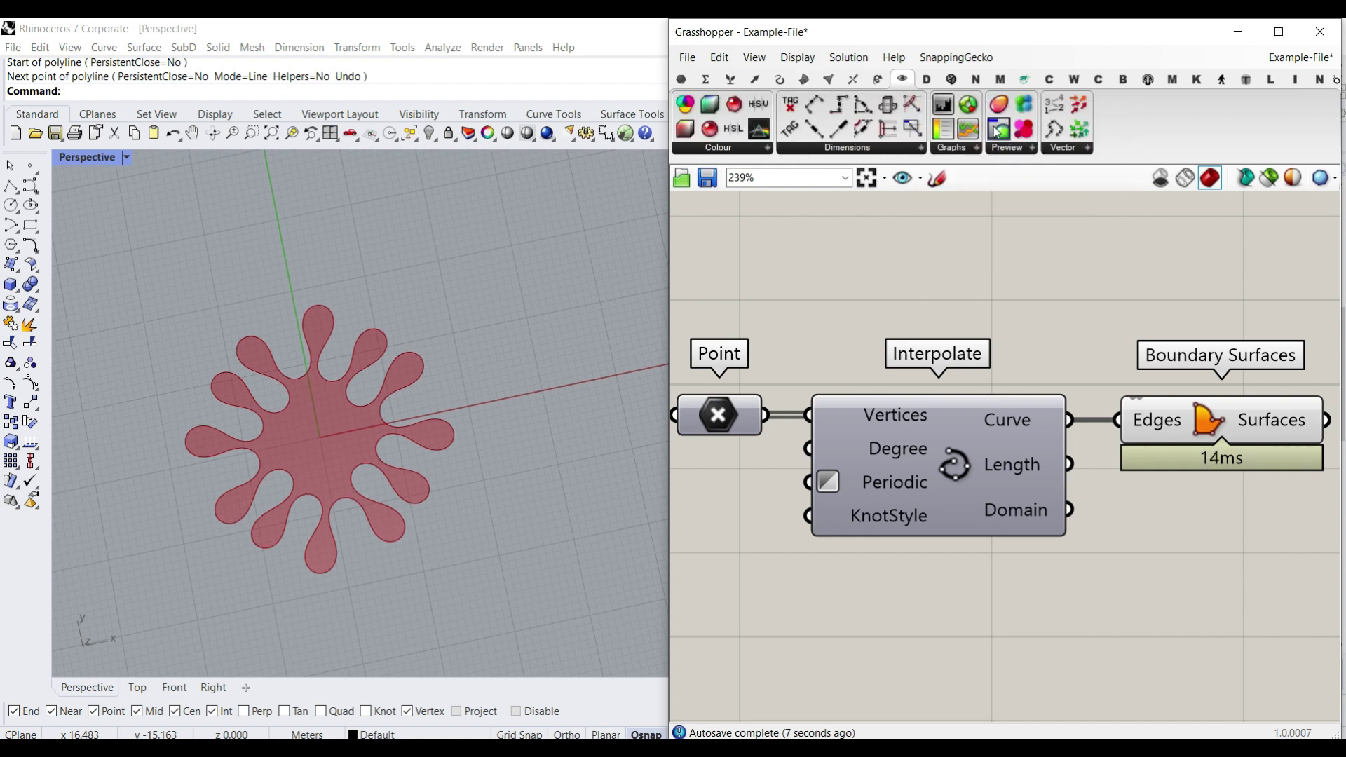
scroll(847, 449, "down", 2)
left_click(1274, 481)
right_click_drag(1273, 479, 1177, 476)
scroll(1118, 448, "up", 3)
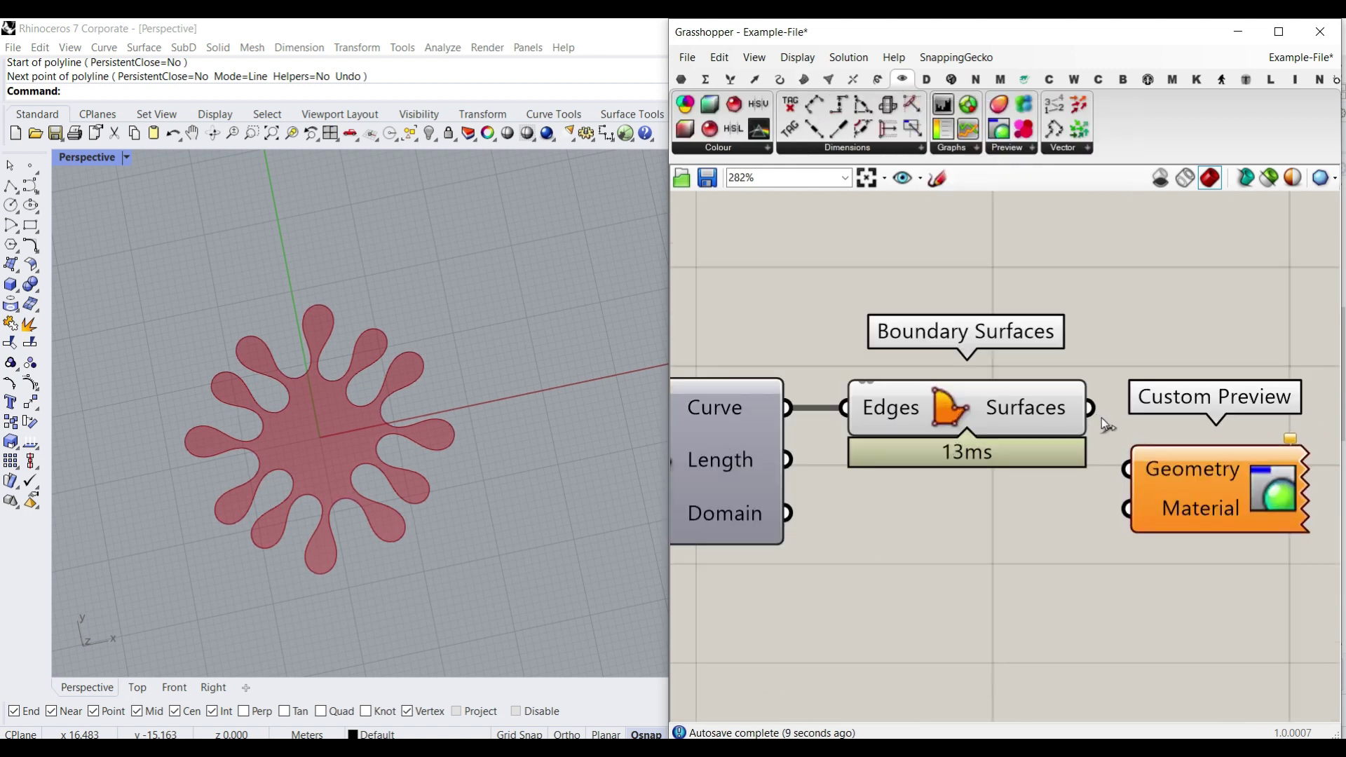
left_click_drag(1090, 408, 1126, 469)
- Add a Colour Swatch connected to Custom Preview's Material input and set its colour to opaque black (0, 0, 0)
double_click(1036, 576)
type("swat")
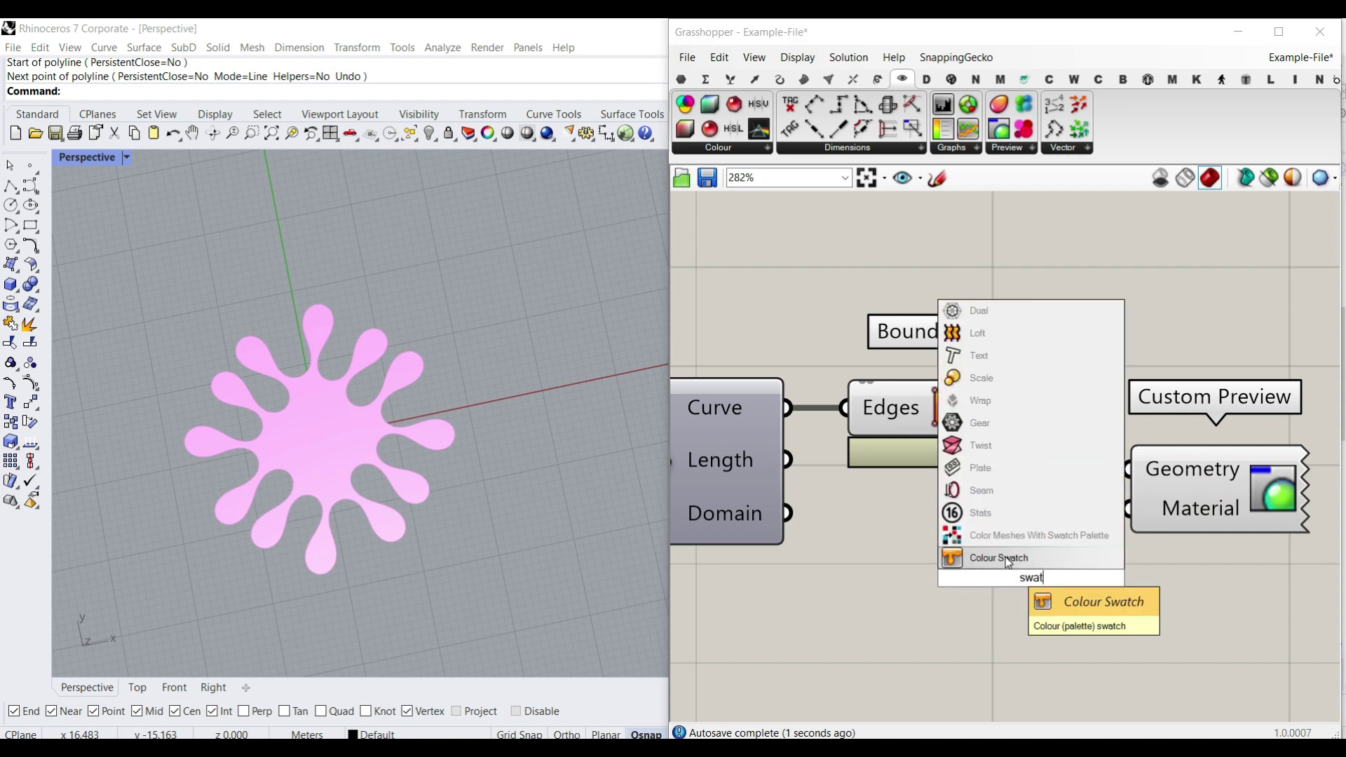
left_click(1005, 557)
left_click_drag(1158, 576, 1129, 509)
left_click_drag(1036, 585, 958, 573)
left_click(1036, 562)
left_click(1038, 567)
left_click_drag(1210, 587, 901, 690)
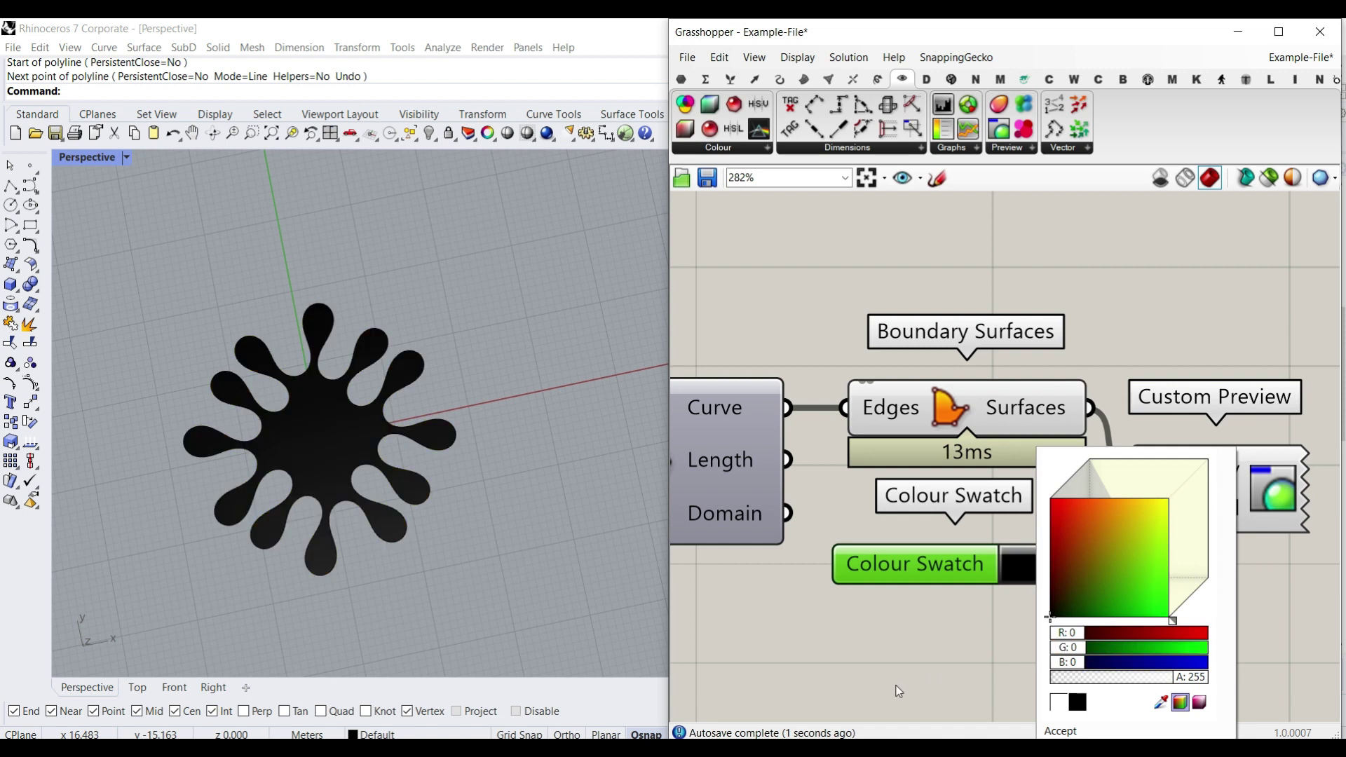
left_click(894, 654)
- Switch the Perspective viewport's display mode to Rendered
left_click(87, 158)
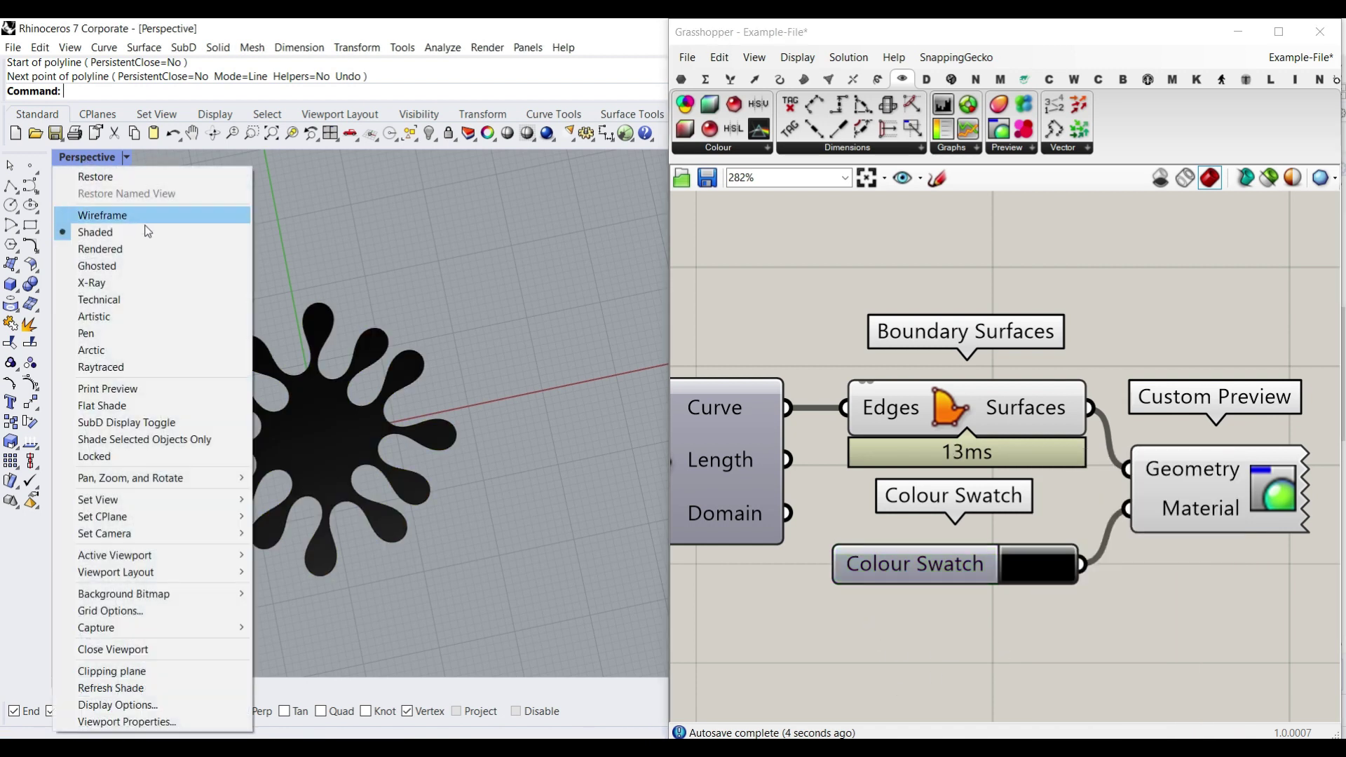
left_click(98, 245)
scroll(317, 419, "up", 3)
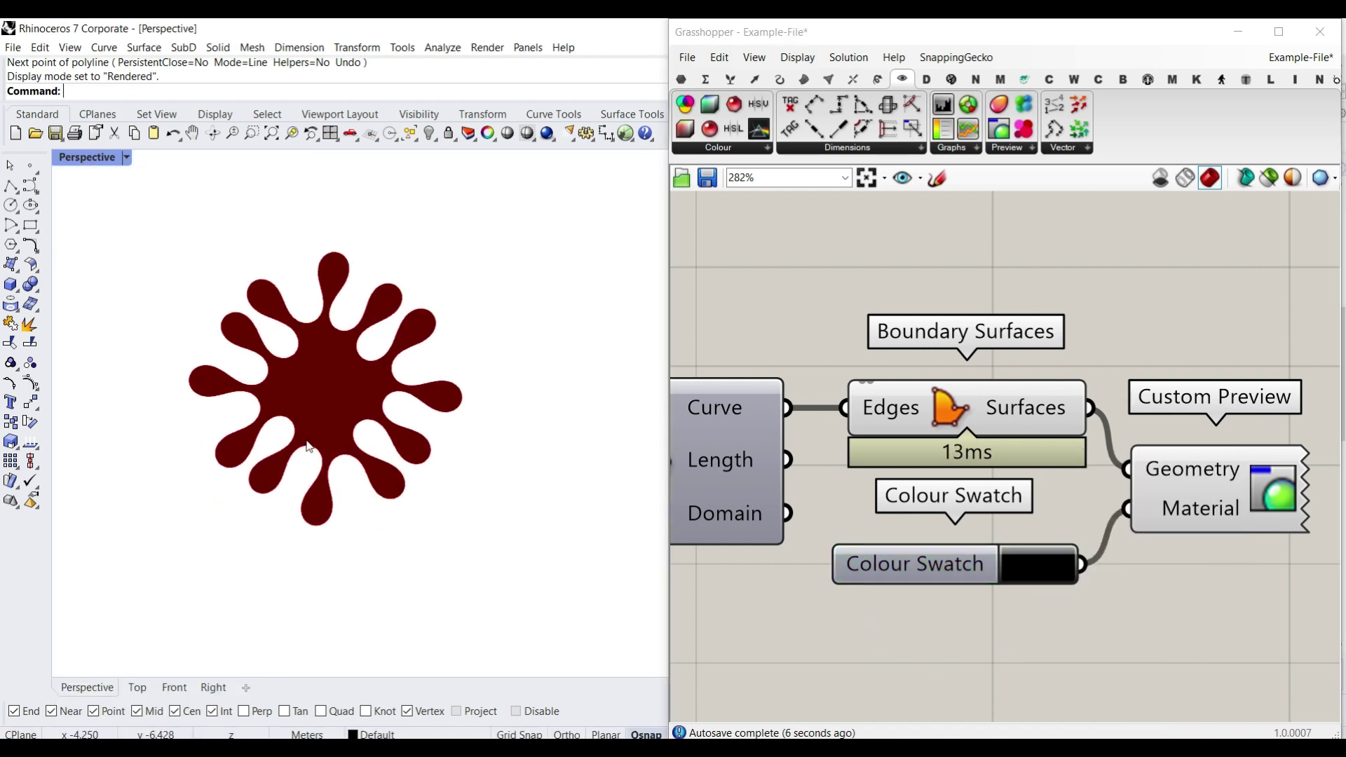
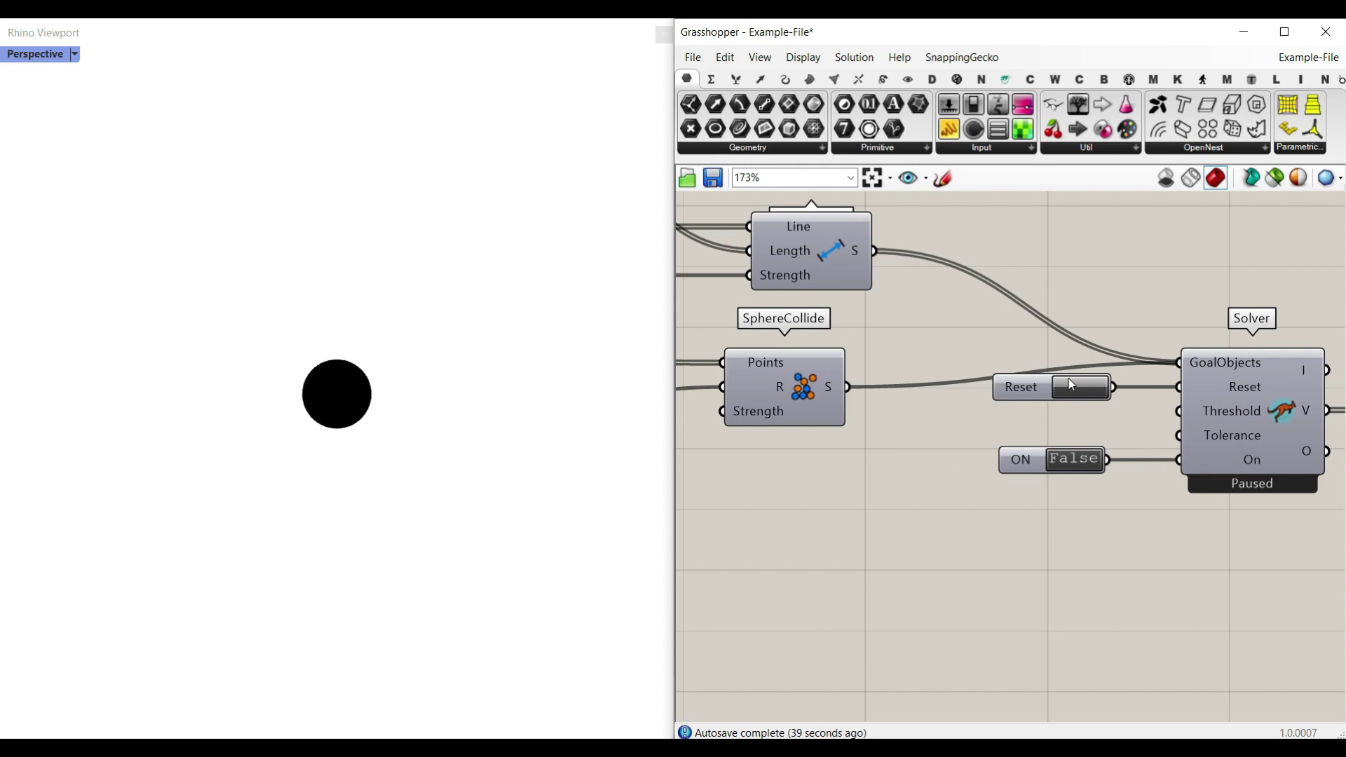
- Run the Solver by setting its ON toggle to True, and set SphereCollide's Radius slider to 0.406
scroll(1079, 460, "up", 3)
double_click(1071, 461)
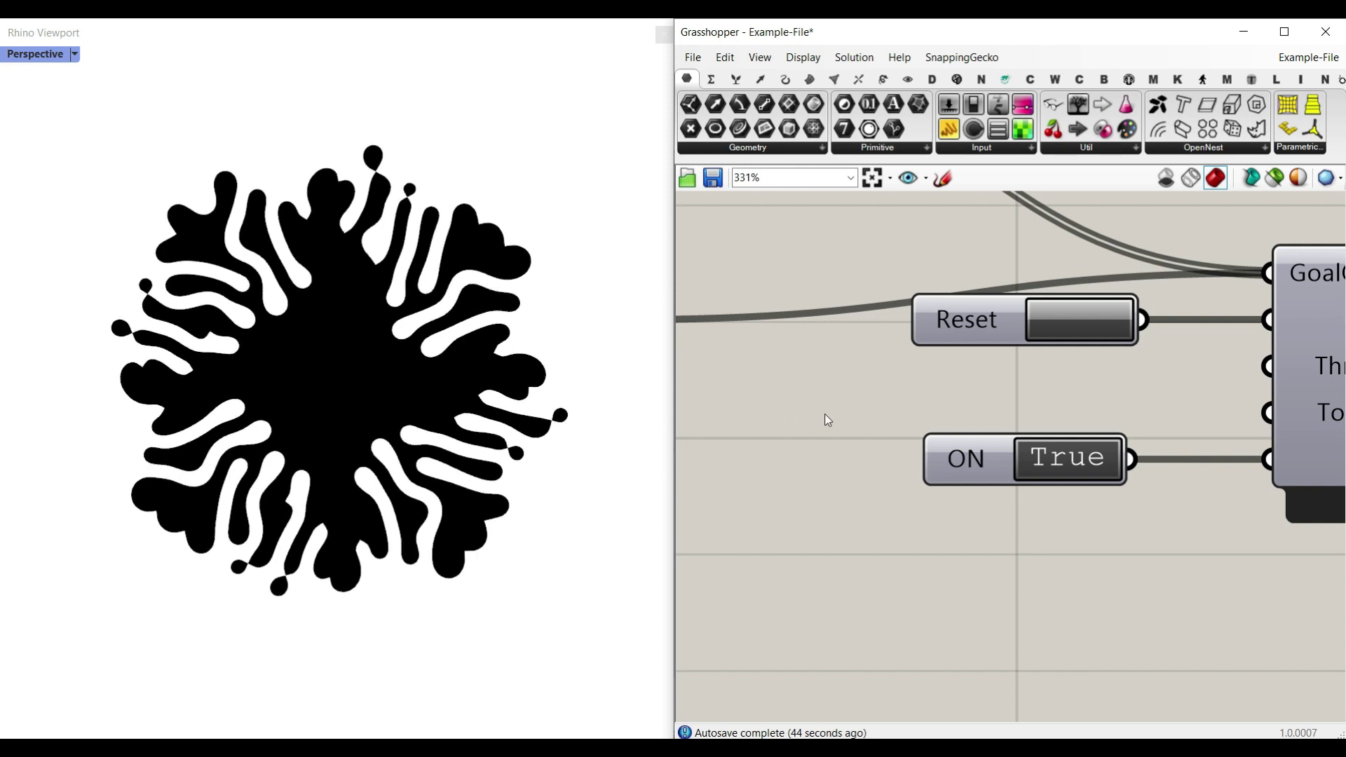
scroll(874, 438, "down", 4)
right_click_drag(822, 351, 1098, 387)
scroll(818, 328, "up", 3)
mouse_move(820, 329)
left_mouse_down()
mouse_move(865, 336)
mouse_move(823, 335)
left_mouse_up()
right_click_drag(763, 423, 977, 393)
scroll(840, 498, "down", 1)
mouse_move(839, 493)
left_mouse_down()
mouse_move(780, 493)
mouse_move(822, 493)
left_mouse_up()
left_click_drag(863, 494, 996, 478)
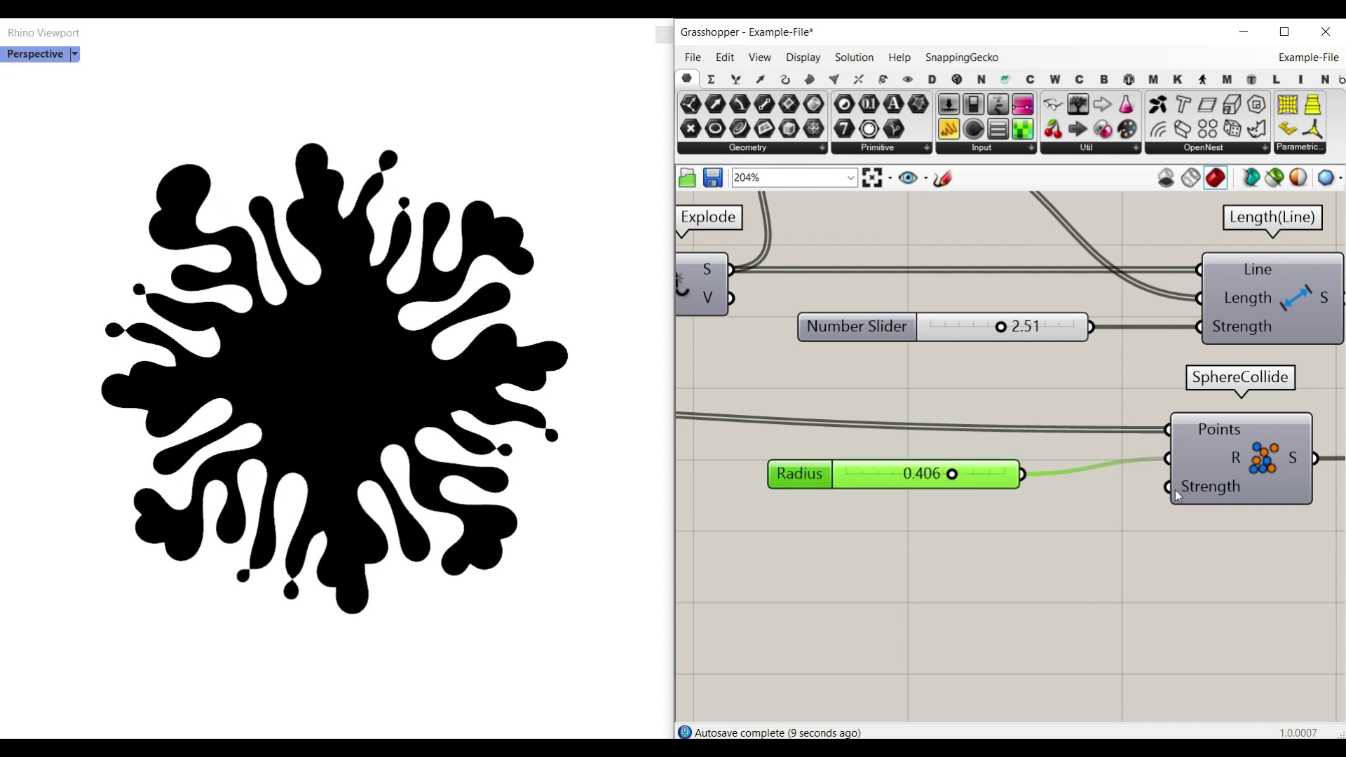
- Set the Length(Line) goal's Strength slider to 1.74
mouse_move(1196, 489)
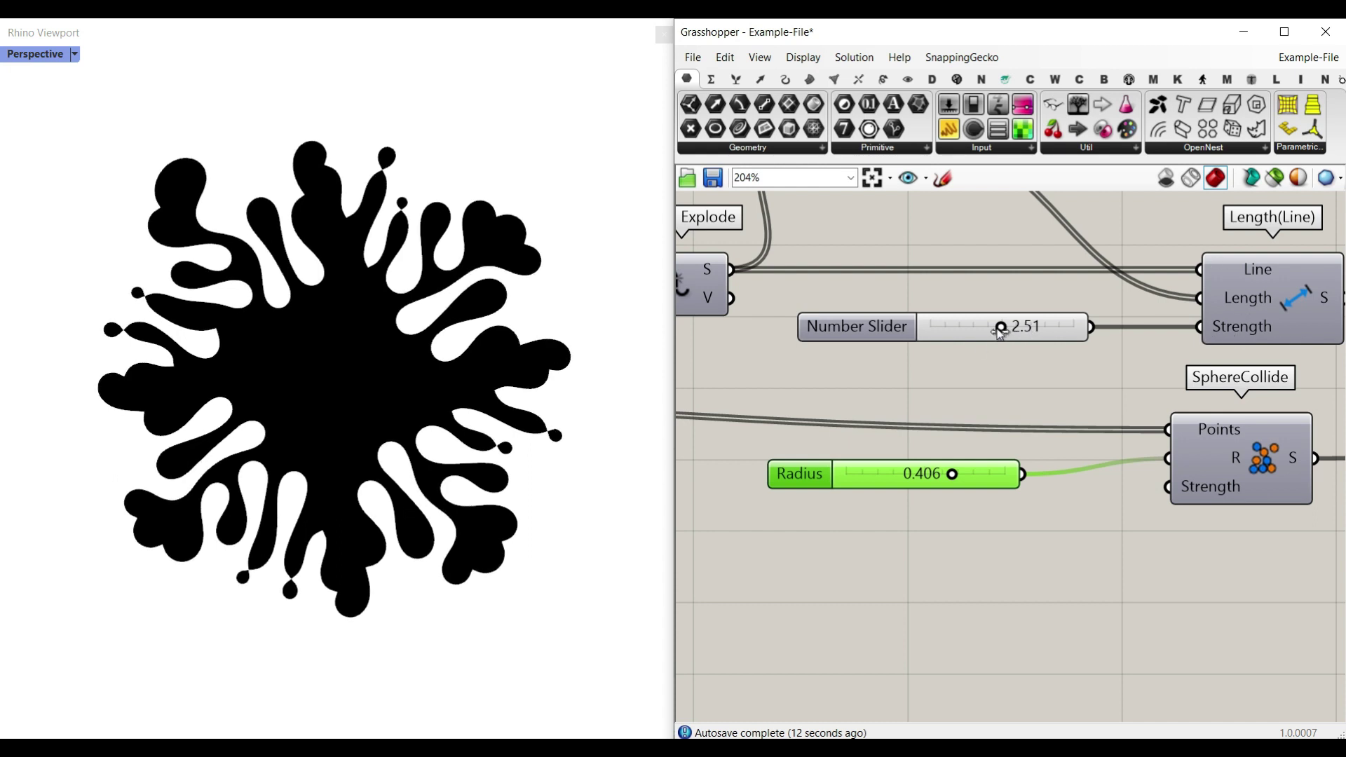
left_click_drag(1031, 329, 978, 330)
scroll(1009, 450, "down", 4)
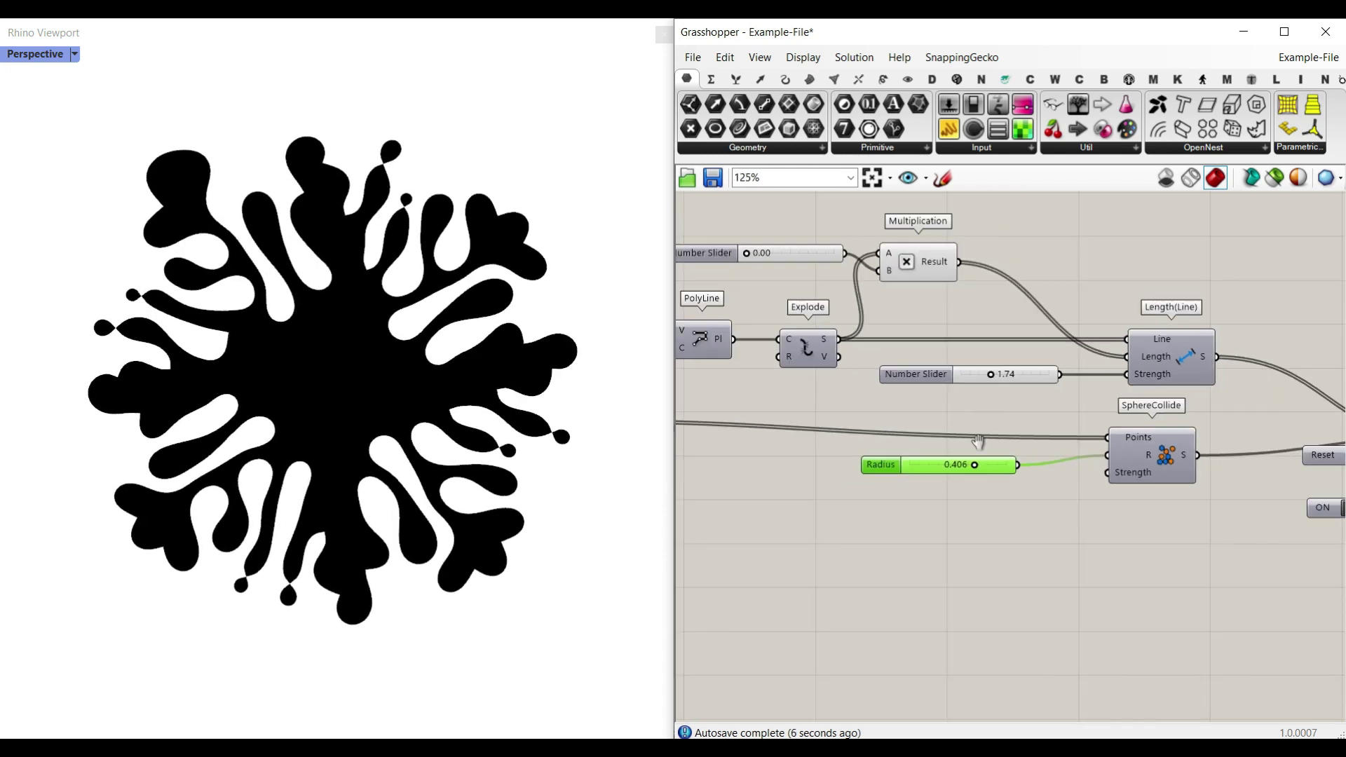
- Reset the Solver to regrow the shape, and set the number slider feeding Multiplication to 0.24
right_click_drag(978, 441, 815, 434)
left_click(1202, 447)
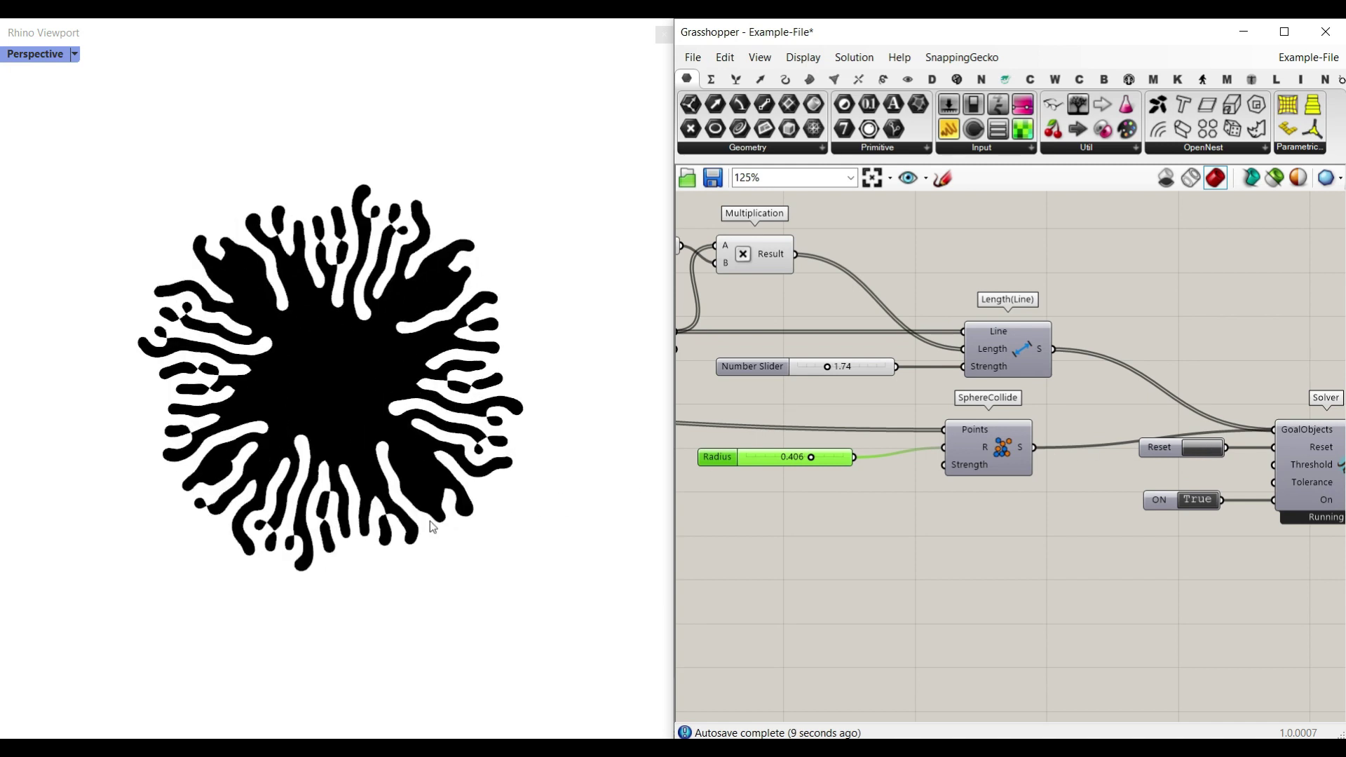
right_click_drag(825, 310, 1016, 368)
scroll(834, 314, "up", 2)
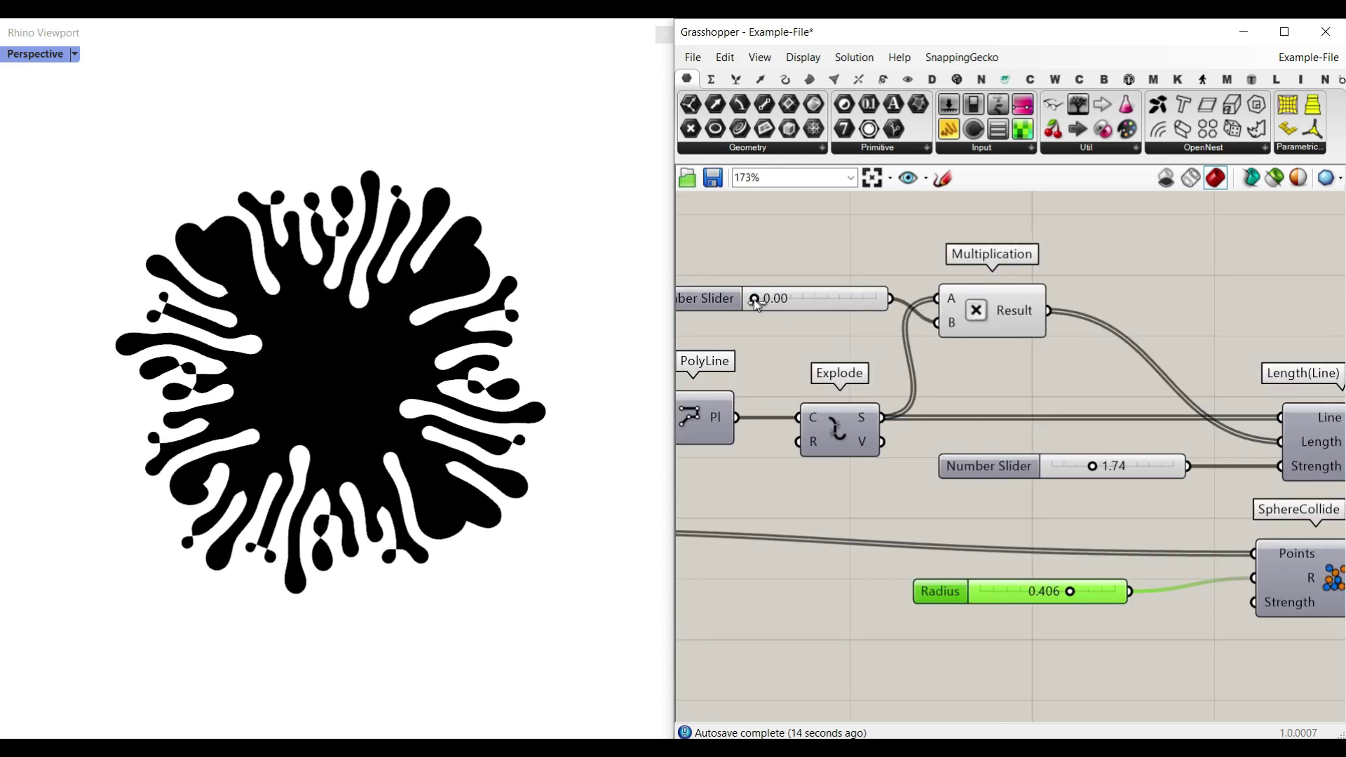
left_click_drag(755, 301, 790, 301)
scroll(813, 409, "down", 3)
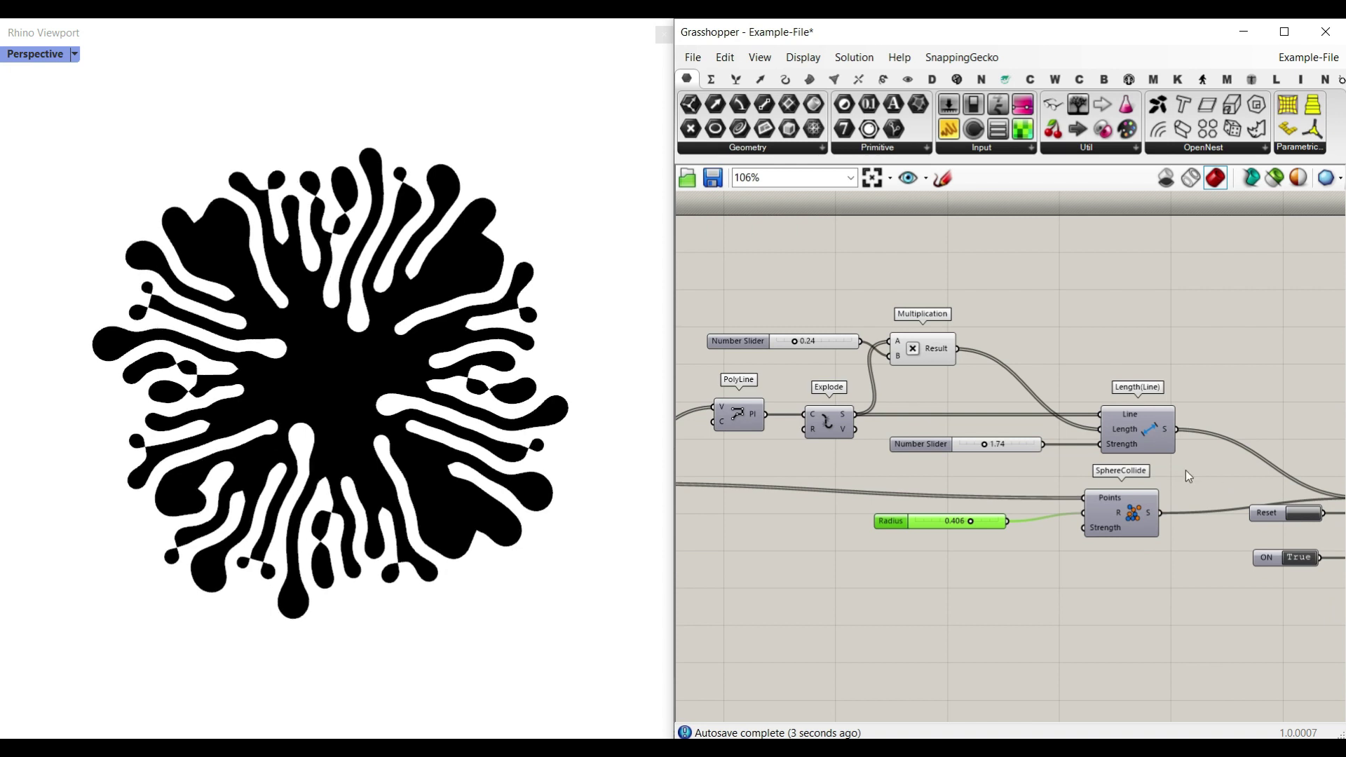
- Restart the simulation with the Solver's Reset using the new length multiplier
right_click_drag(1292, 490, 1169, 465)
scroll(1170, 465, "up", 1)
left_click(1182, 493)
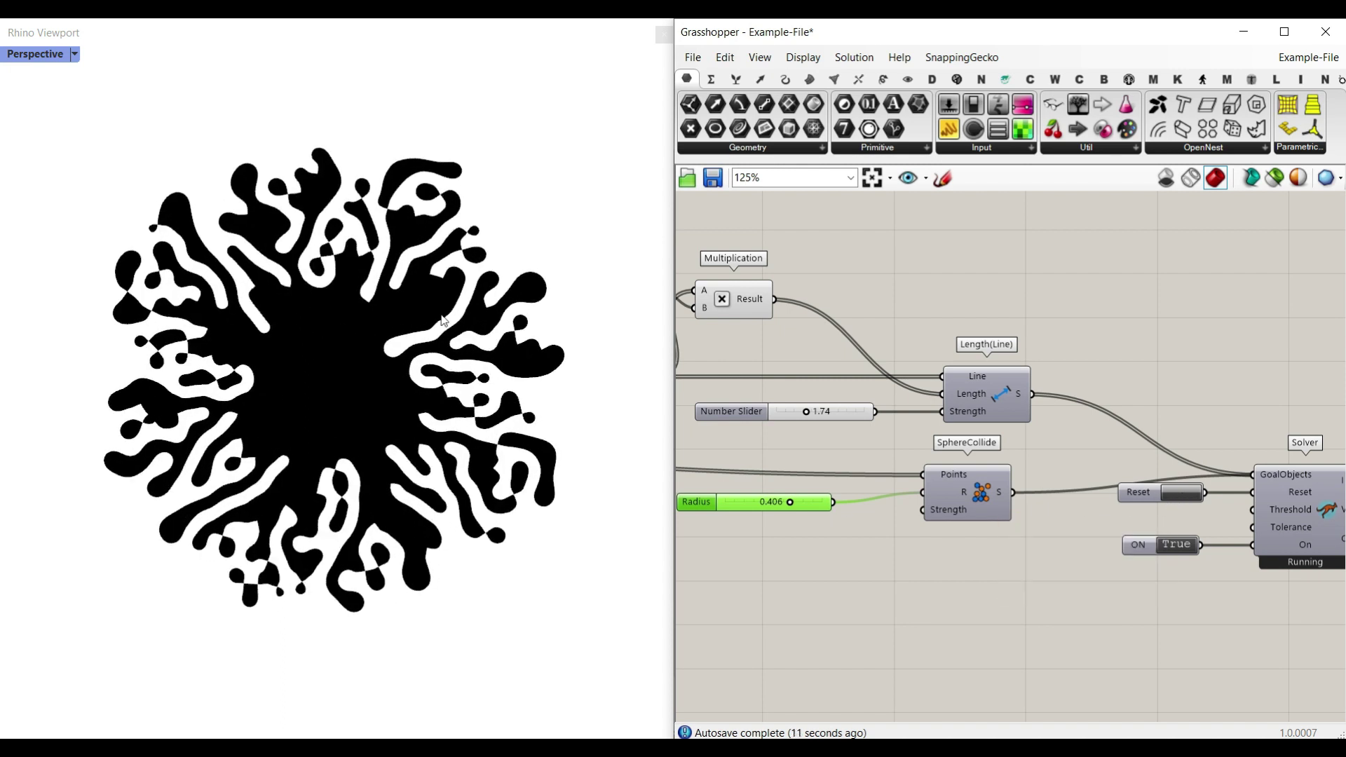
- Turn on the Profiler canvas widget to show each component's computation time
right_click_drag(1085, 422, 793, 380)
right_click_drag(1148, 429, 979, 419)
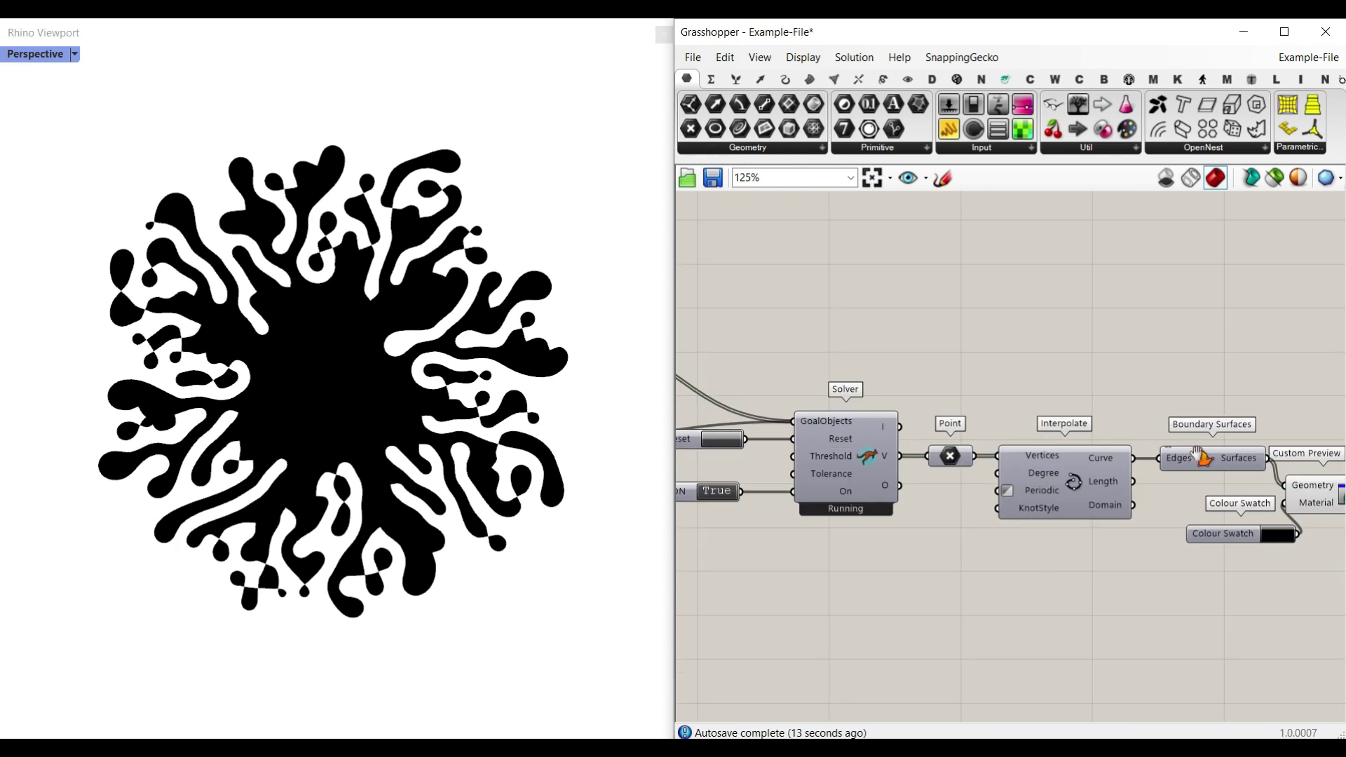
left_click(803, 57)
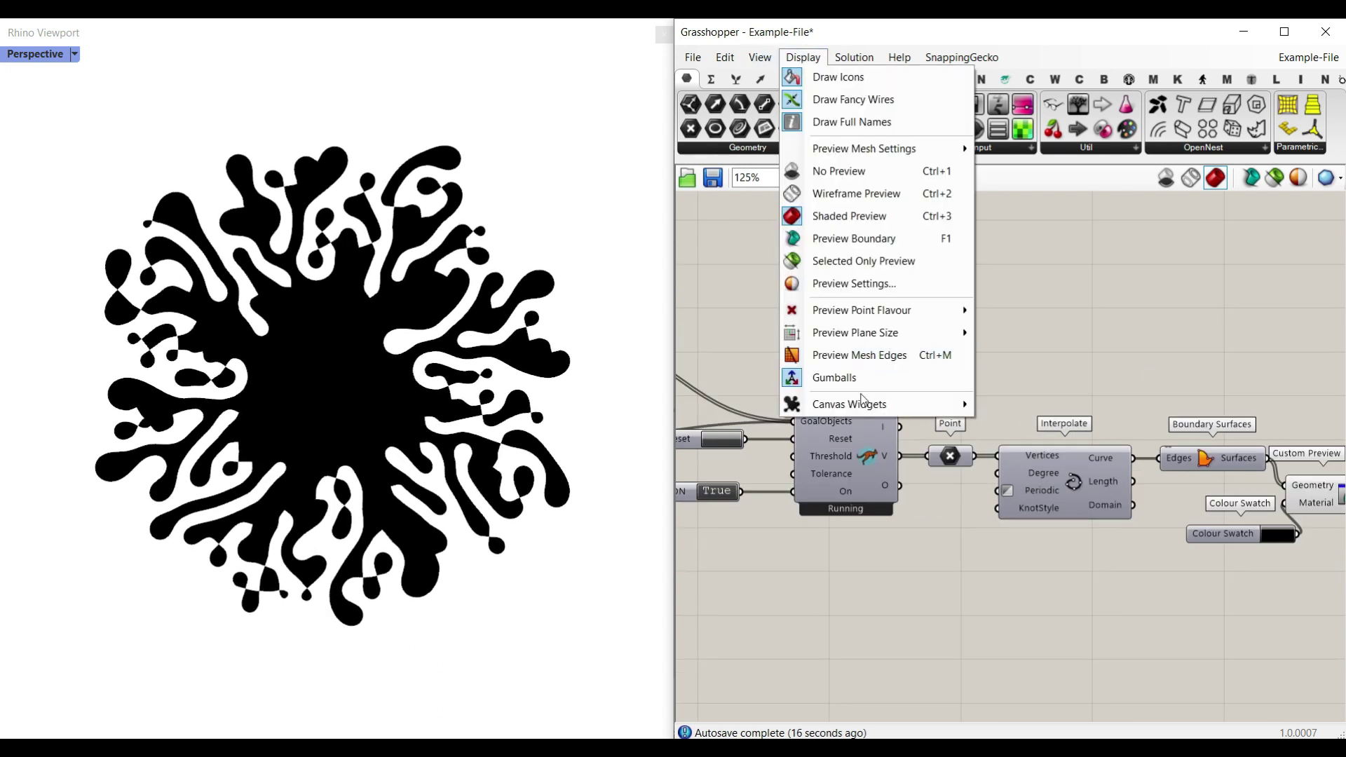
mouse_move(866, 407)
left_click(1017, 471)
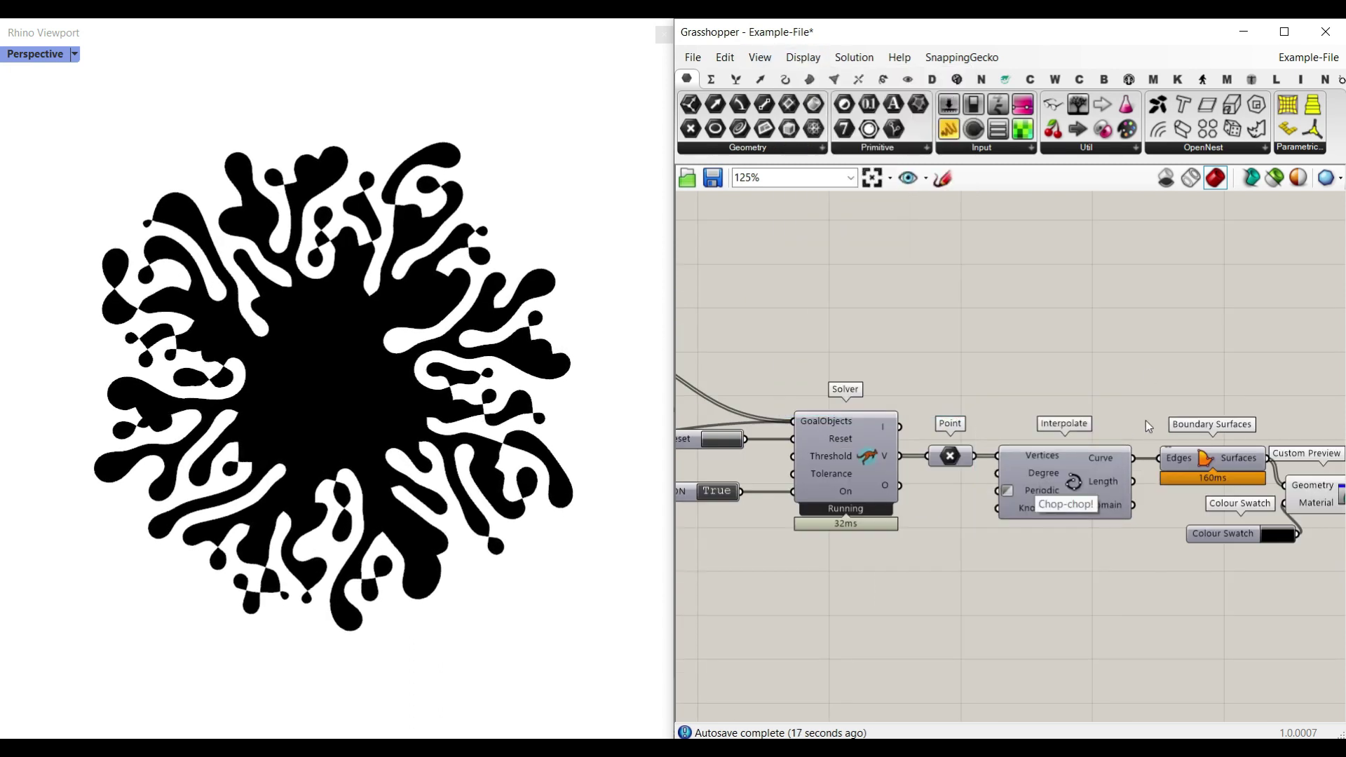
- Disconnect Interpolate's Curve output from Boundary Surfaces' Edges input and enable the preview of Interpolate
scroll(1114, 432, "up", 5)
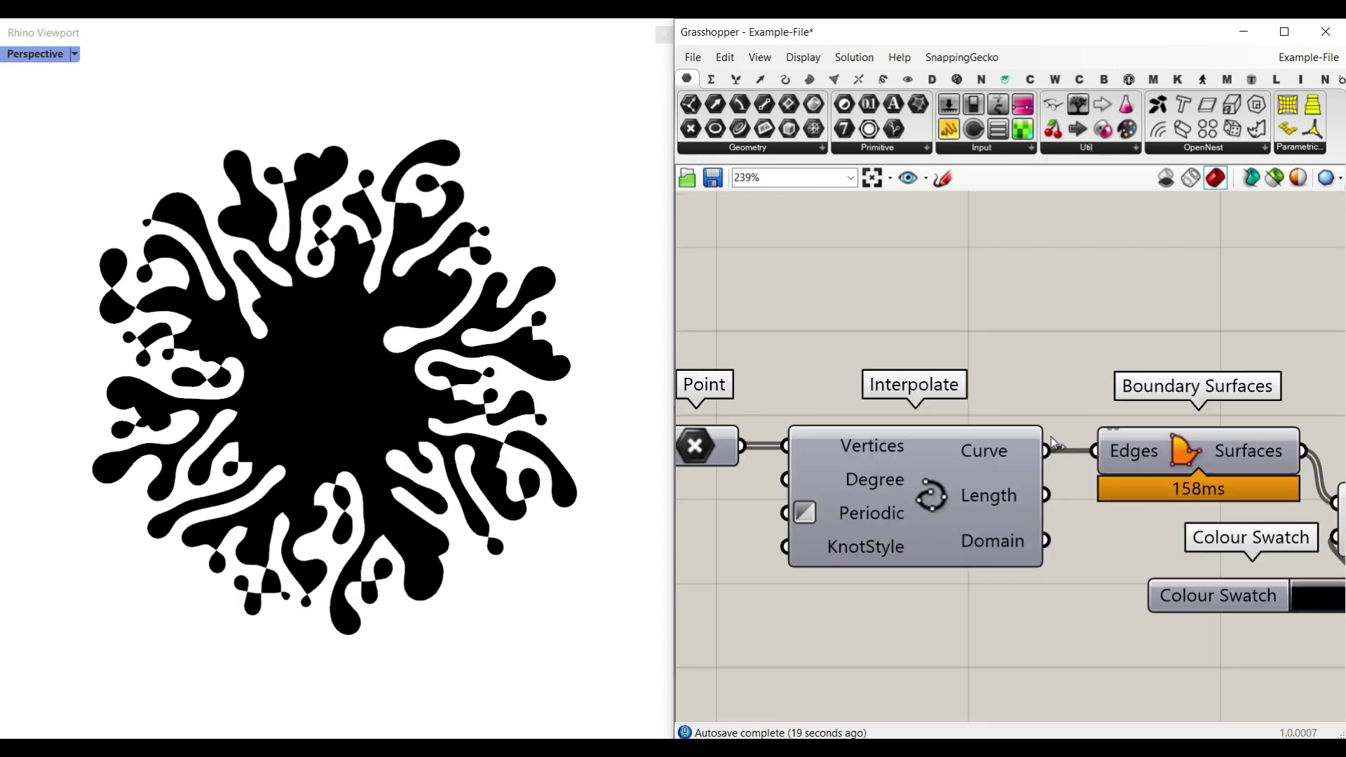
left_click_drag(1110, 451, 1046, 451, "ctrl")
right_click(933, 480)
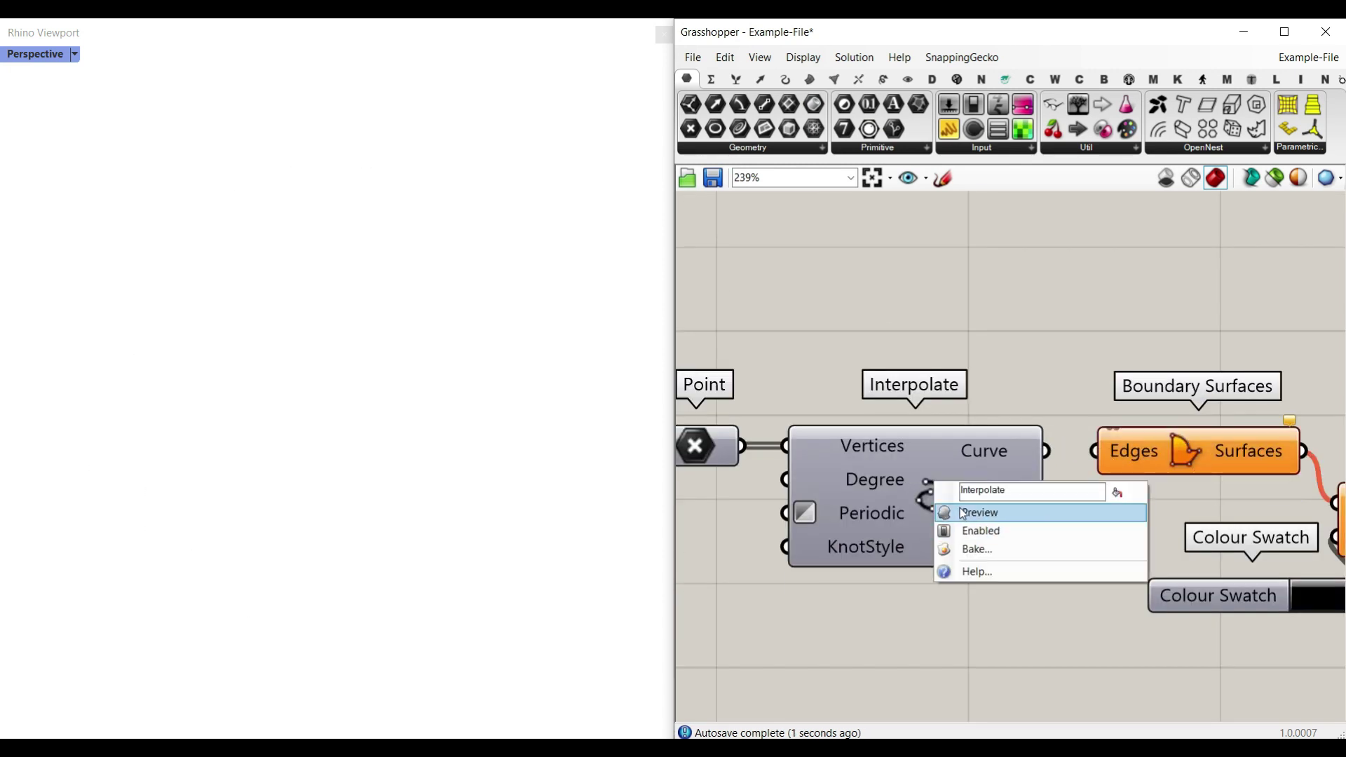
left_click(978, 511)
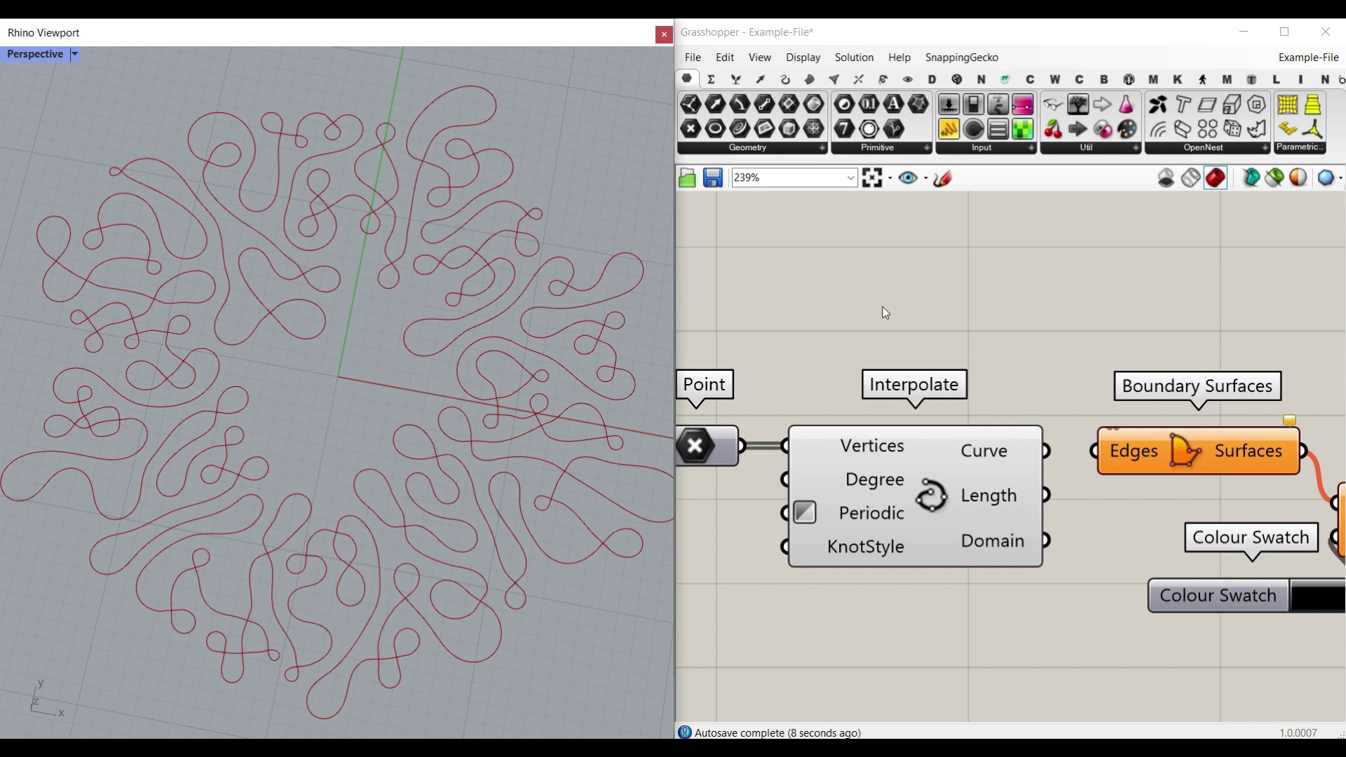
scroll(410, 453, "down", 2)
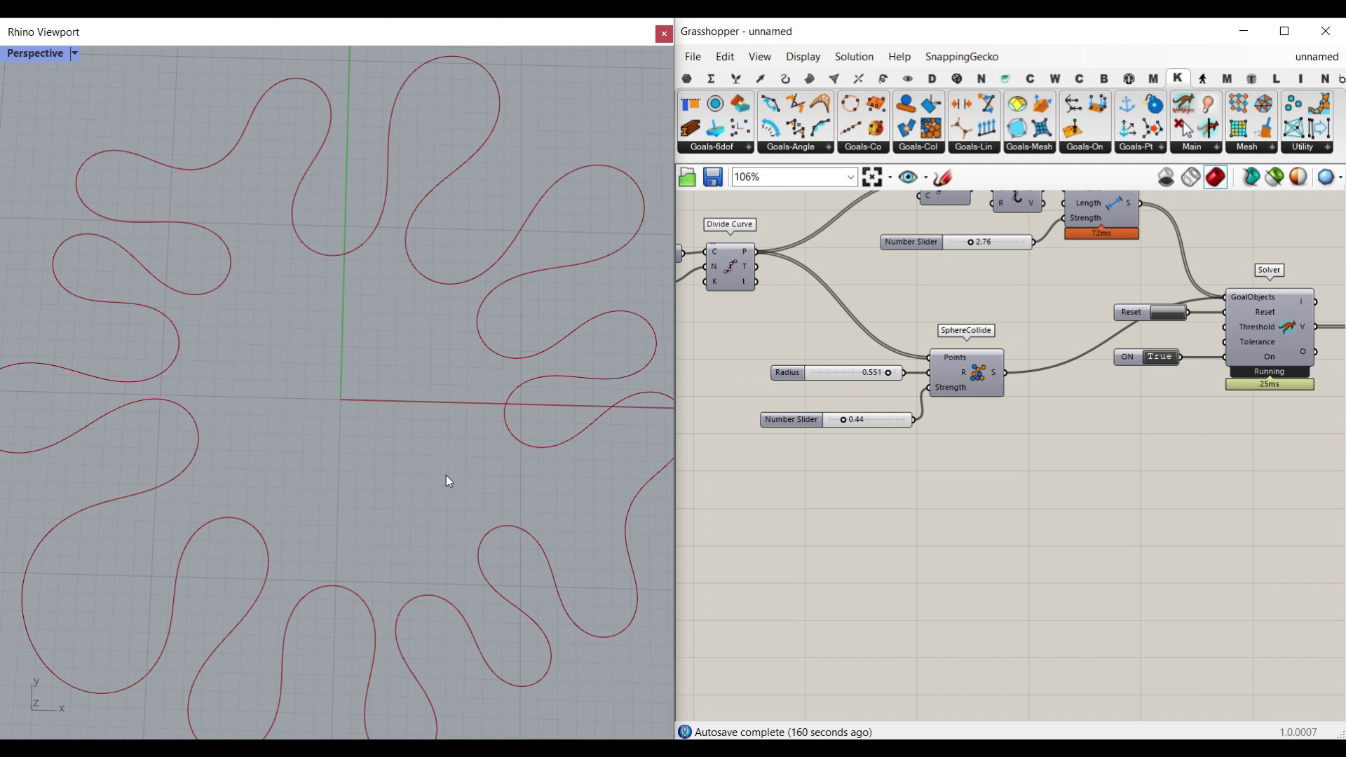
- Reset the Solver in the unnamed definition and examine how the curve regrows
left_click(446, 476)
scroll(359, 443, "down", 4)
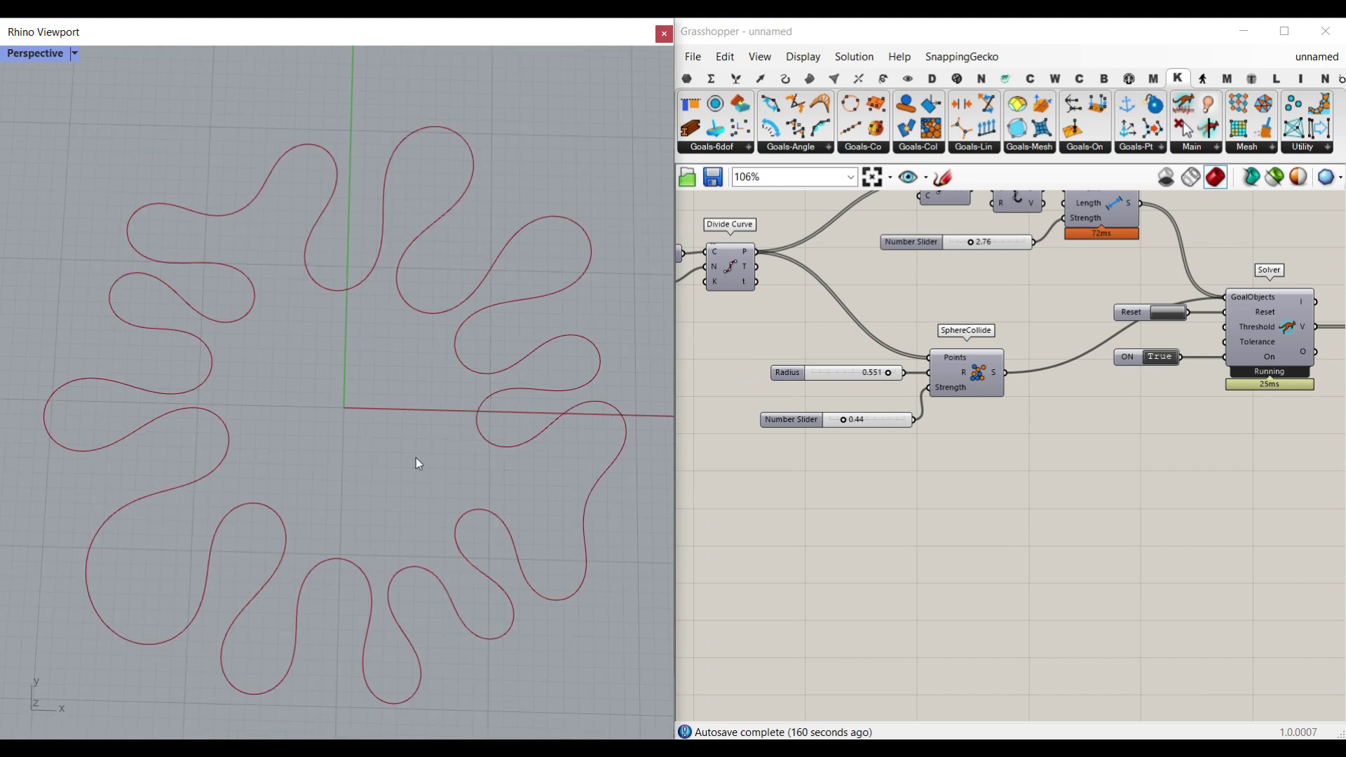
scroll(1173, 316, "up", 3)
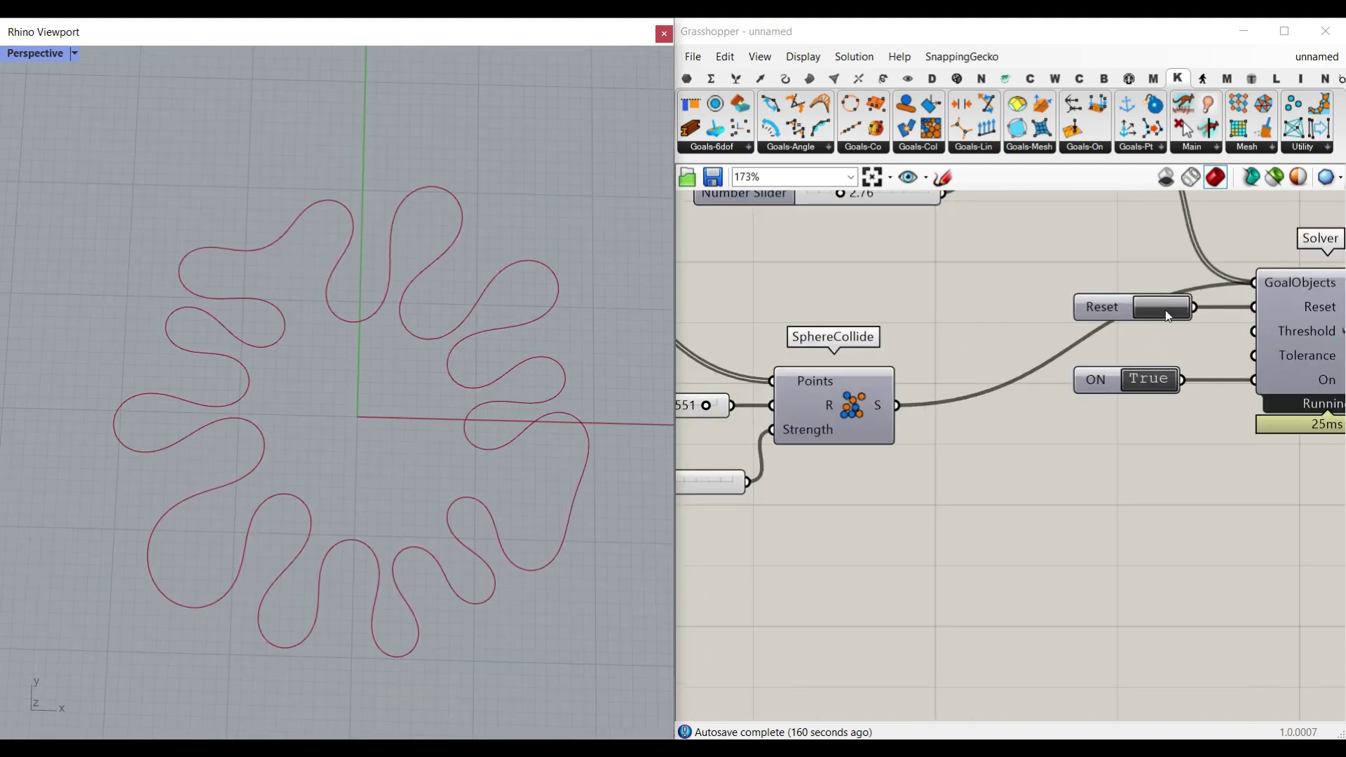
left_click(1166, 312)
scroll(484, 271, "up", 6)
right_click_drag(893, 452, 984, 458)
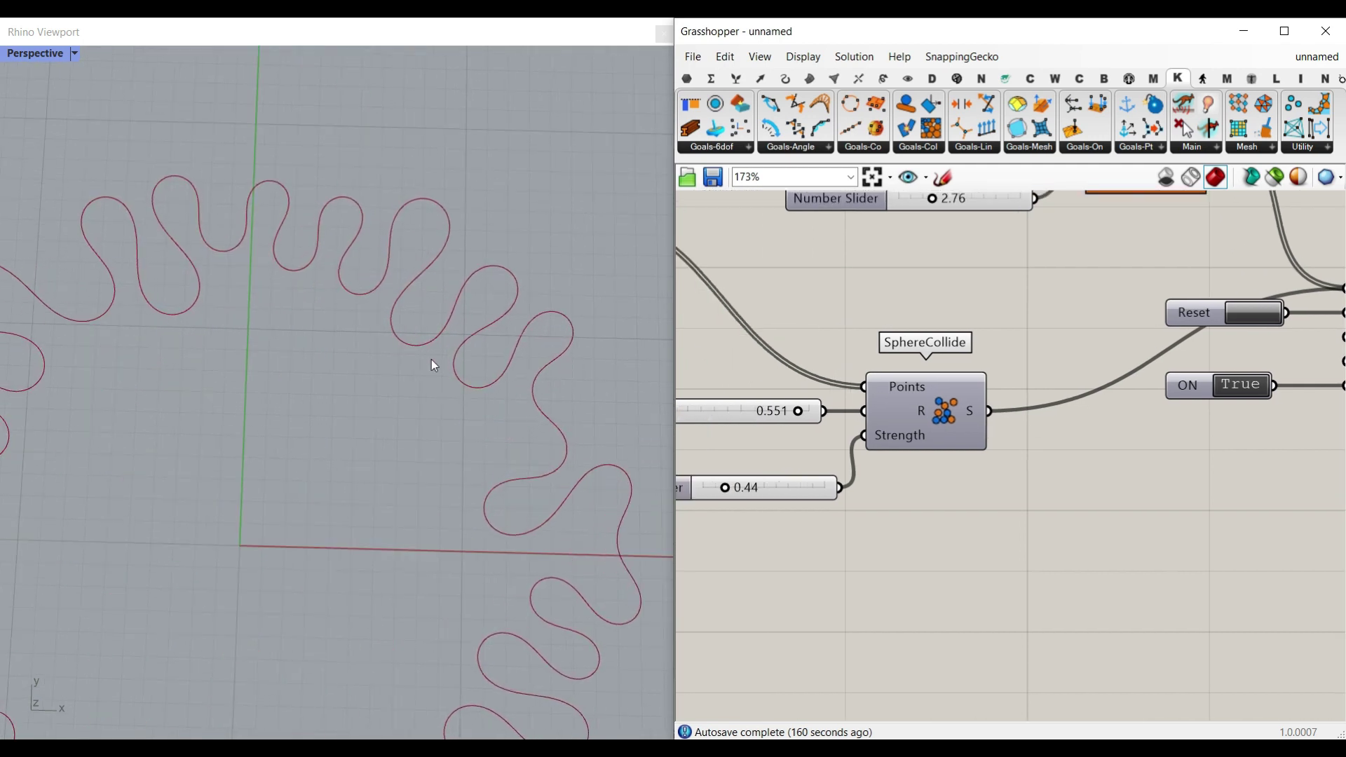
right_click_drag(515, 481, 390, 422)
scroll(499, 436, "down", 3)
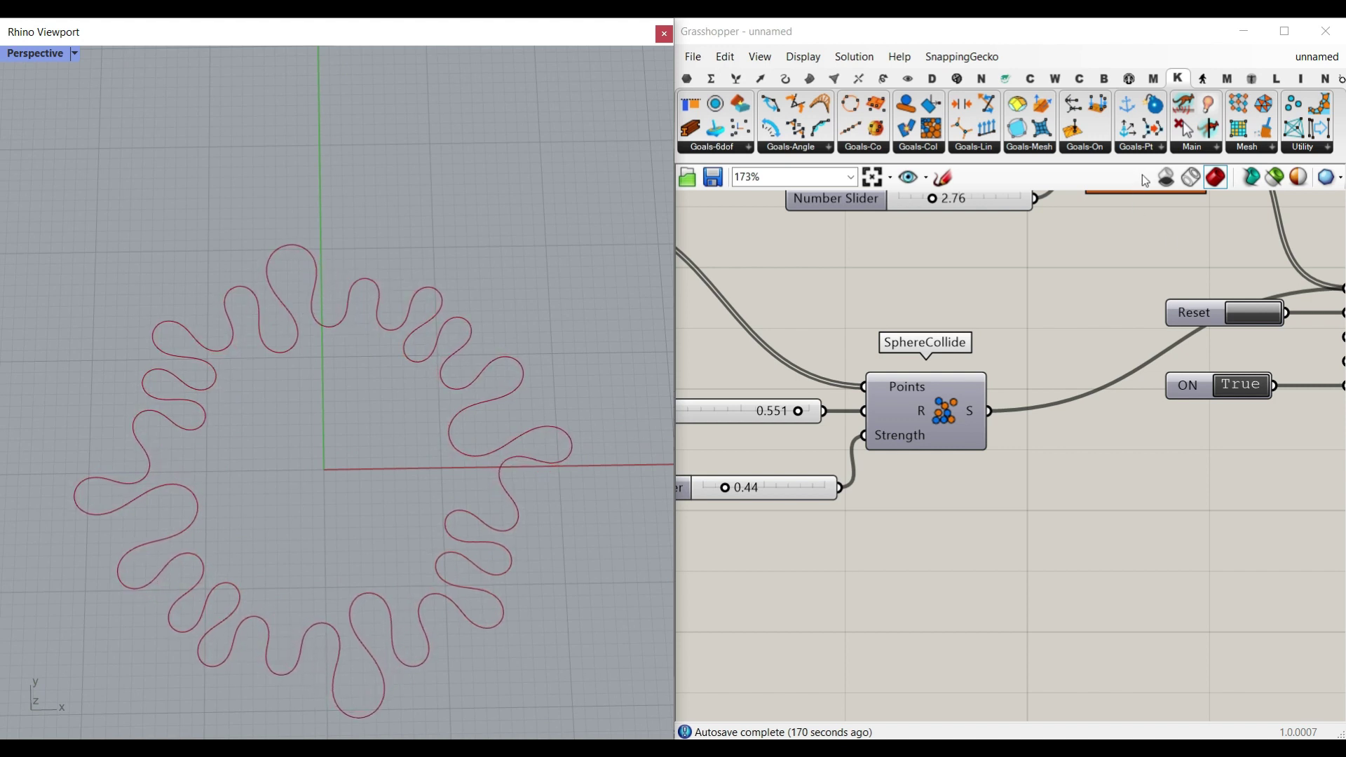
- Add Kangaroo's PlasticAnchor goal to the canvas just below SphereCollide
left_click(1147, 149)
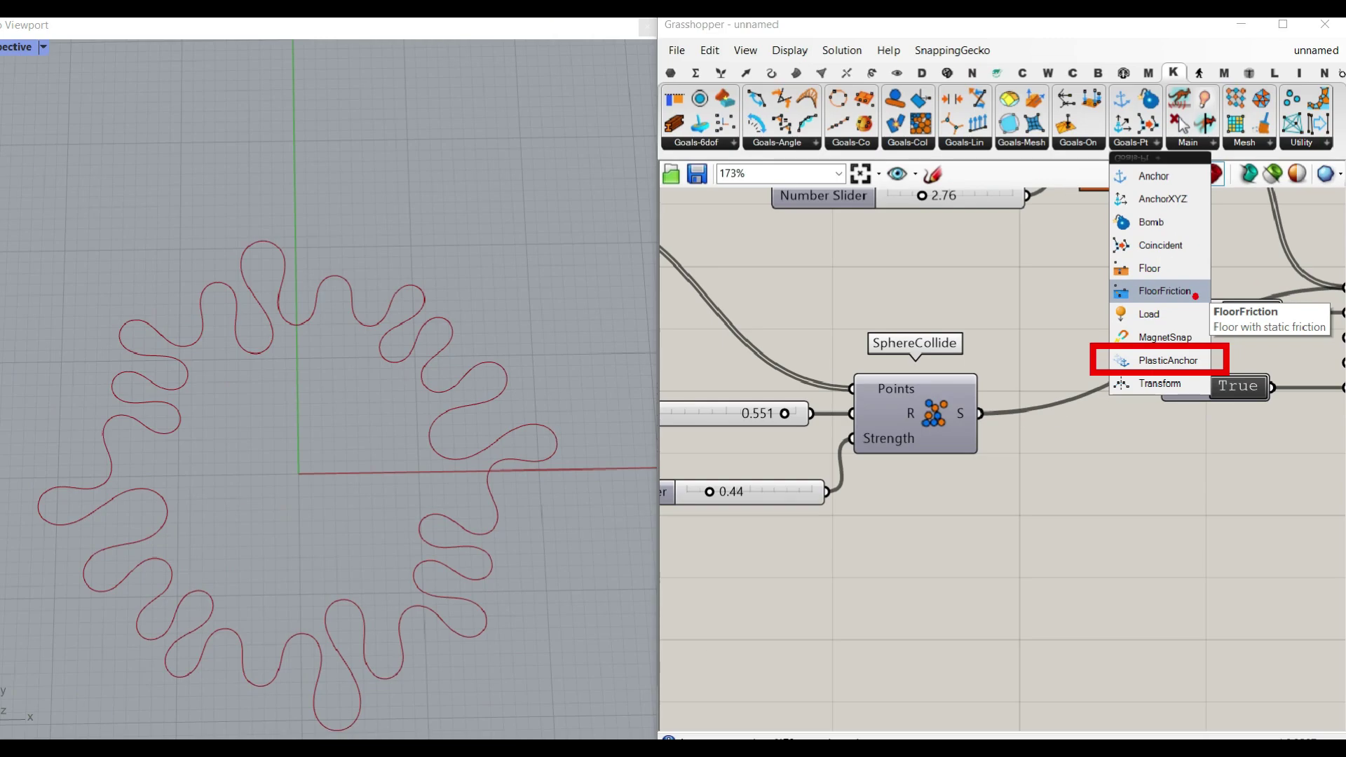
left_click(1156, 142)
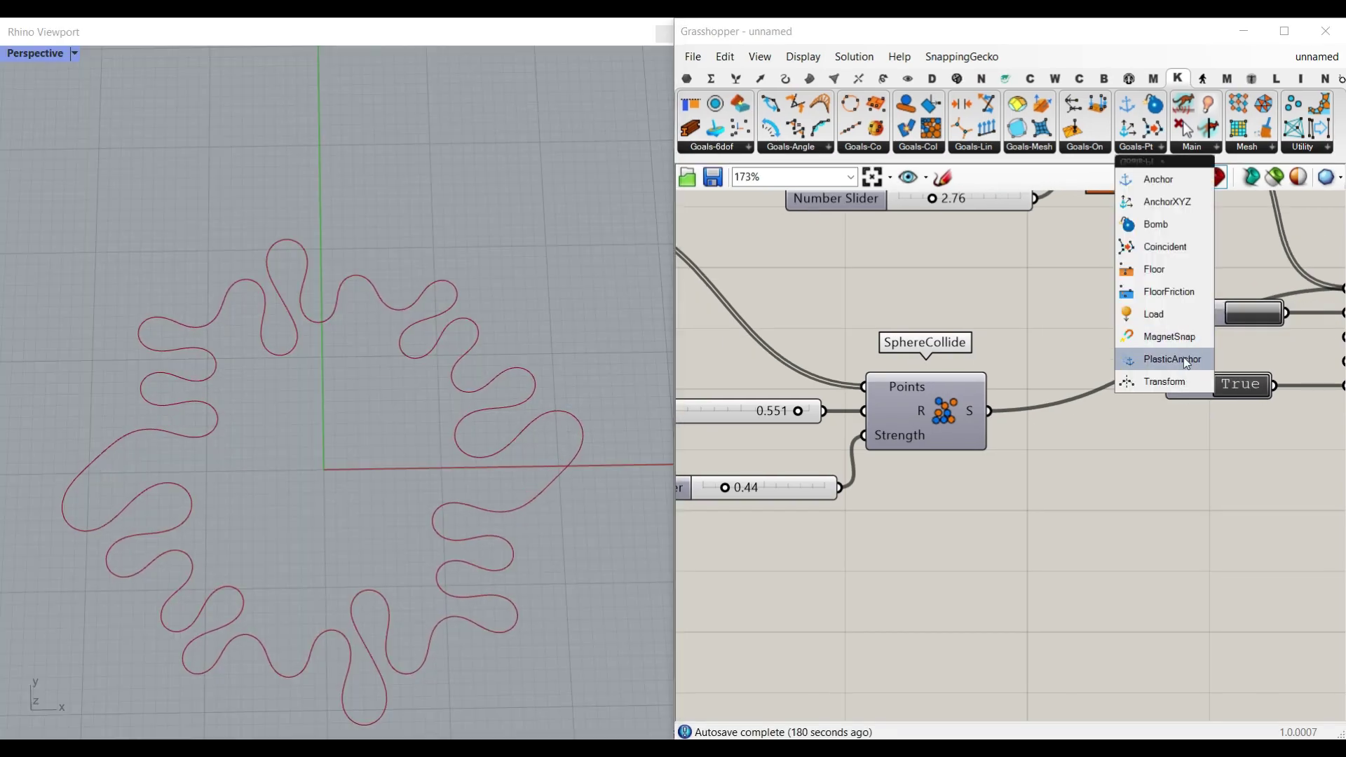
left_click_drag(1178, 359, 1150, 574)
right_click_drag(1000, 543, 1112, 503)
left_click_drag(1246, 523, 1151, 514)
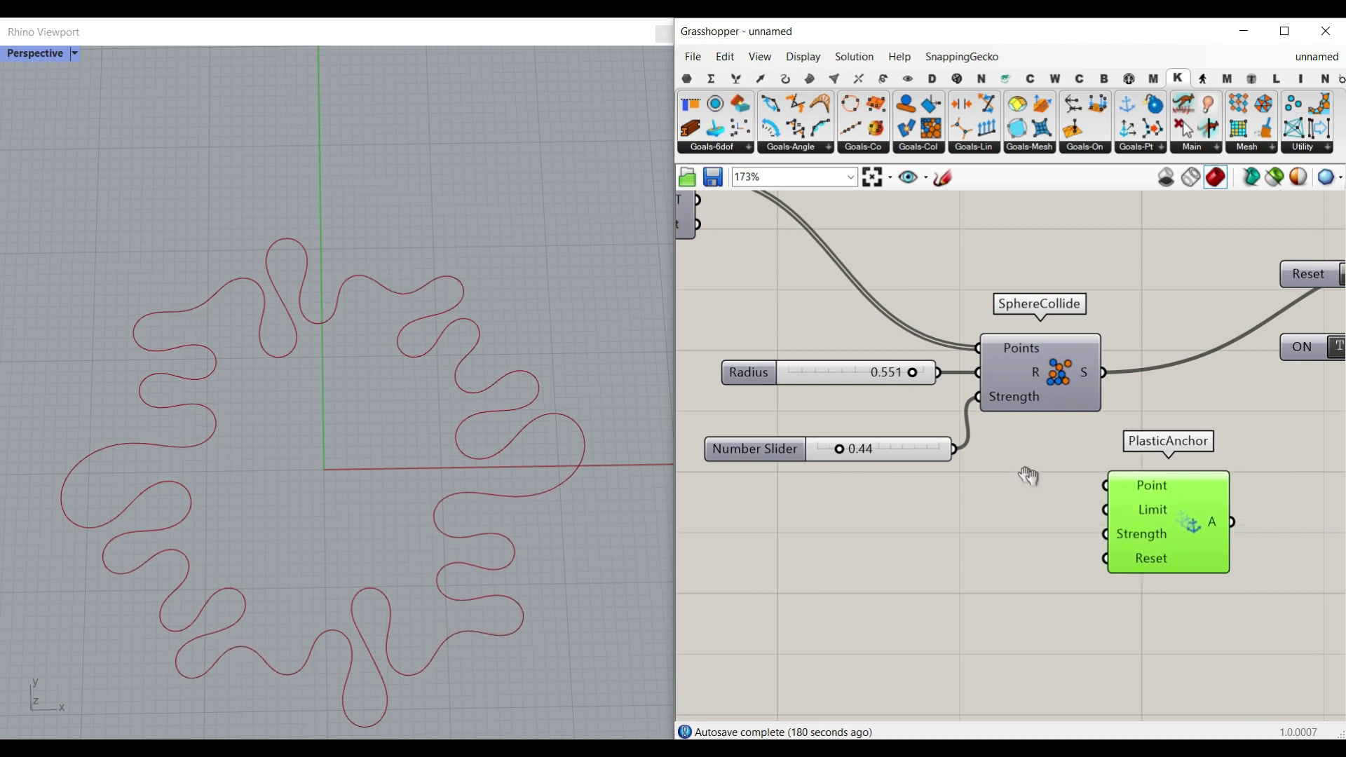
- Connect Divide Curve's P output to PlasticAnchor's Point input and reset the Solver
right_click_drag(1028, 472, 1180, 516)
left_click_drag(853, 221, 1260, 530)
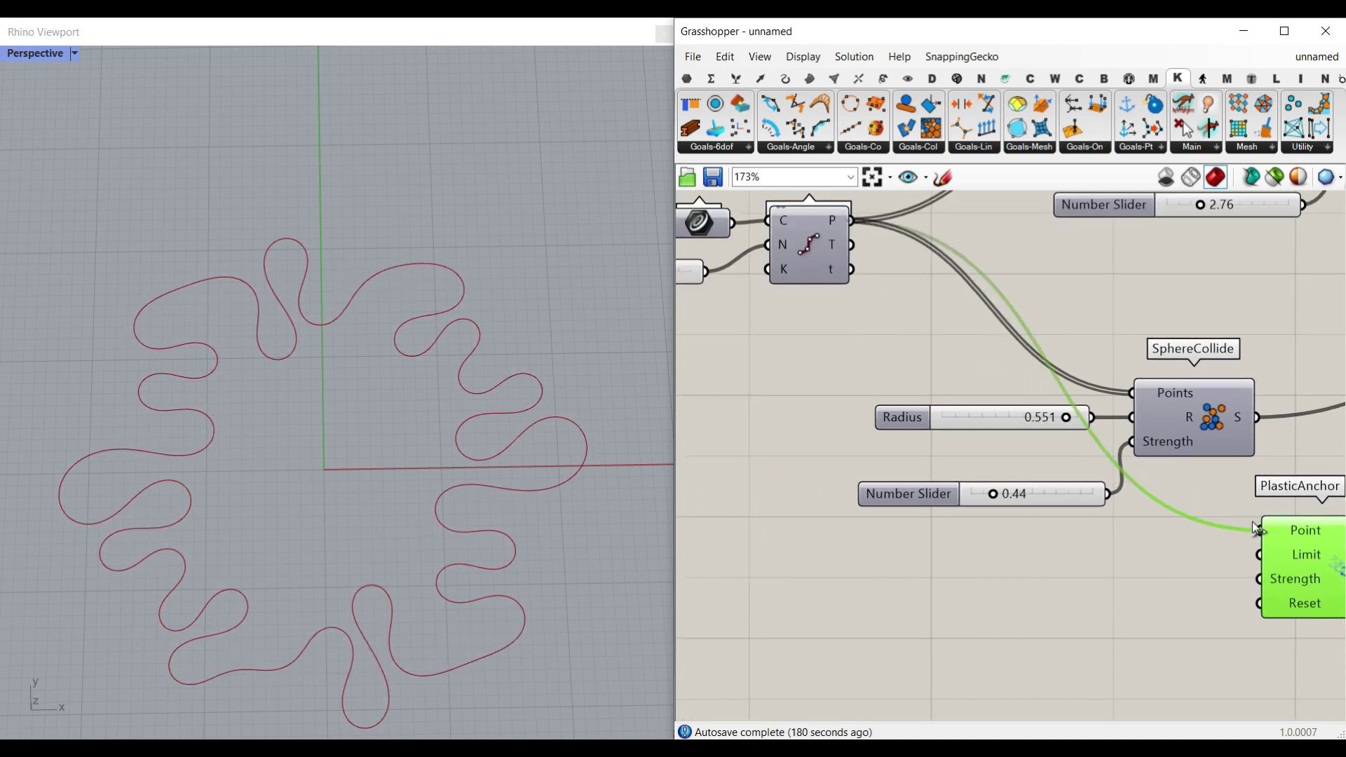
right_click_drag(1215, 559, 901, 520)
scroll(1029, 546, "up", 1)
scroll(1030, 545, "down", 1)
left_click_drag(985, 559, 1155, 319)
left_click(1120, 311)
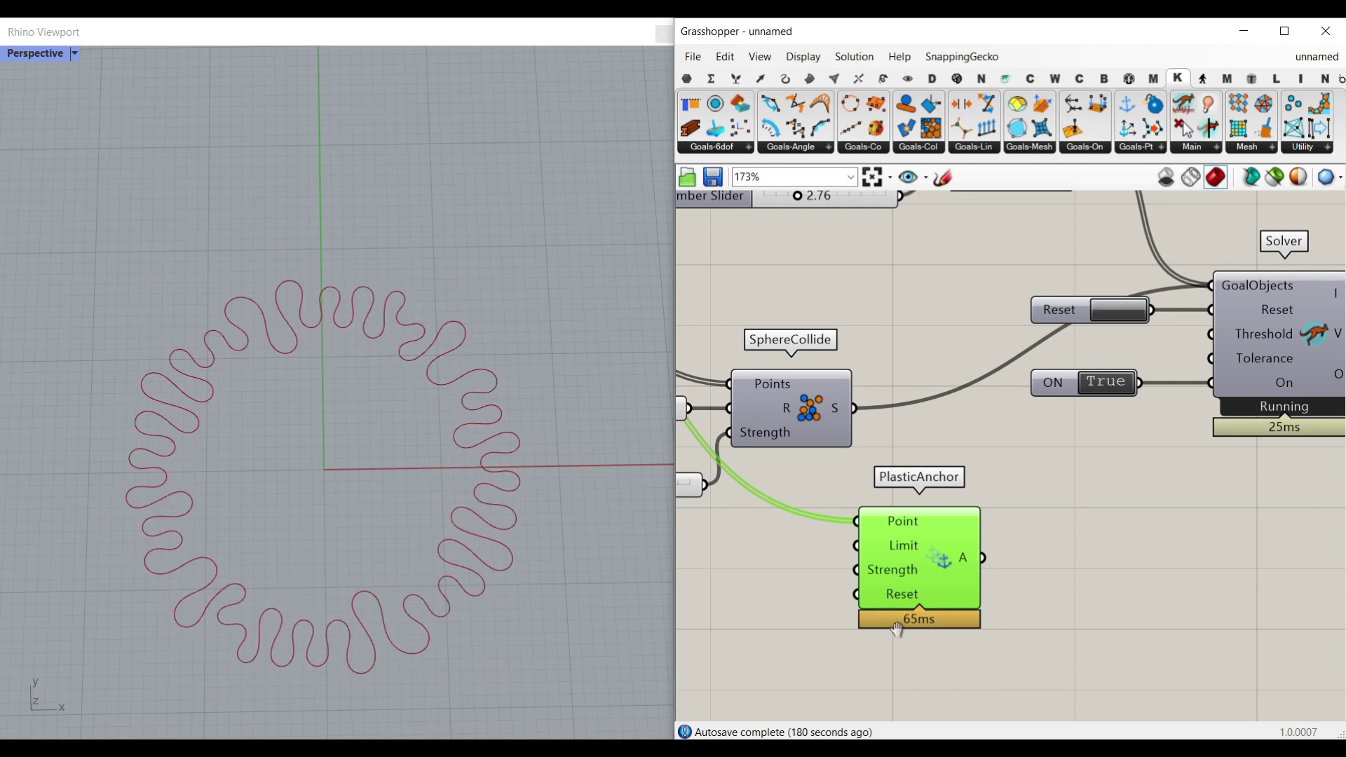
- Duplicate the Solver's Reset button, place the copy beside PlasticAnchor and connect it to PlasticAnchor's Reset input
right_click_drag(774, 612, 931, 519)
scroll(931, 519, "up", 2)
right_click_drag(1107, 520, 991, 583)
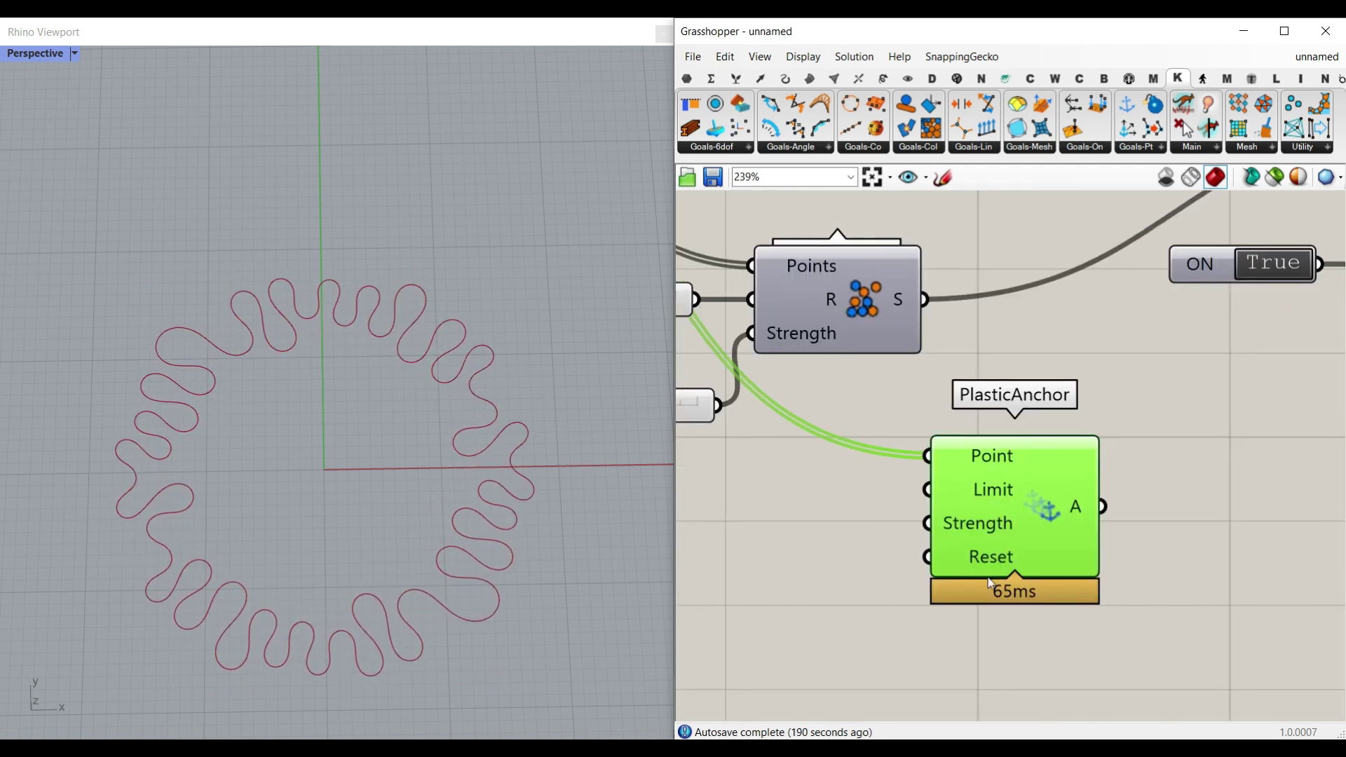
right_click_drag(1197, 286, 1135, 384)
left_click(1164, 268)
key("ctrl+c")
key("ctrl+v")
left_click_drag(1166, 271, 807, 583)
scroll(1228, 300, "down", 2)
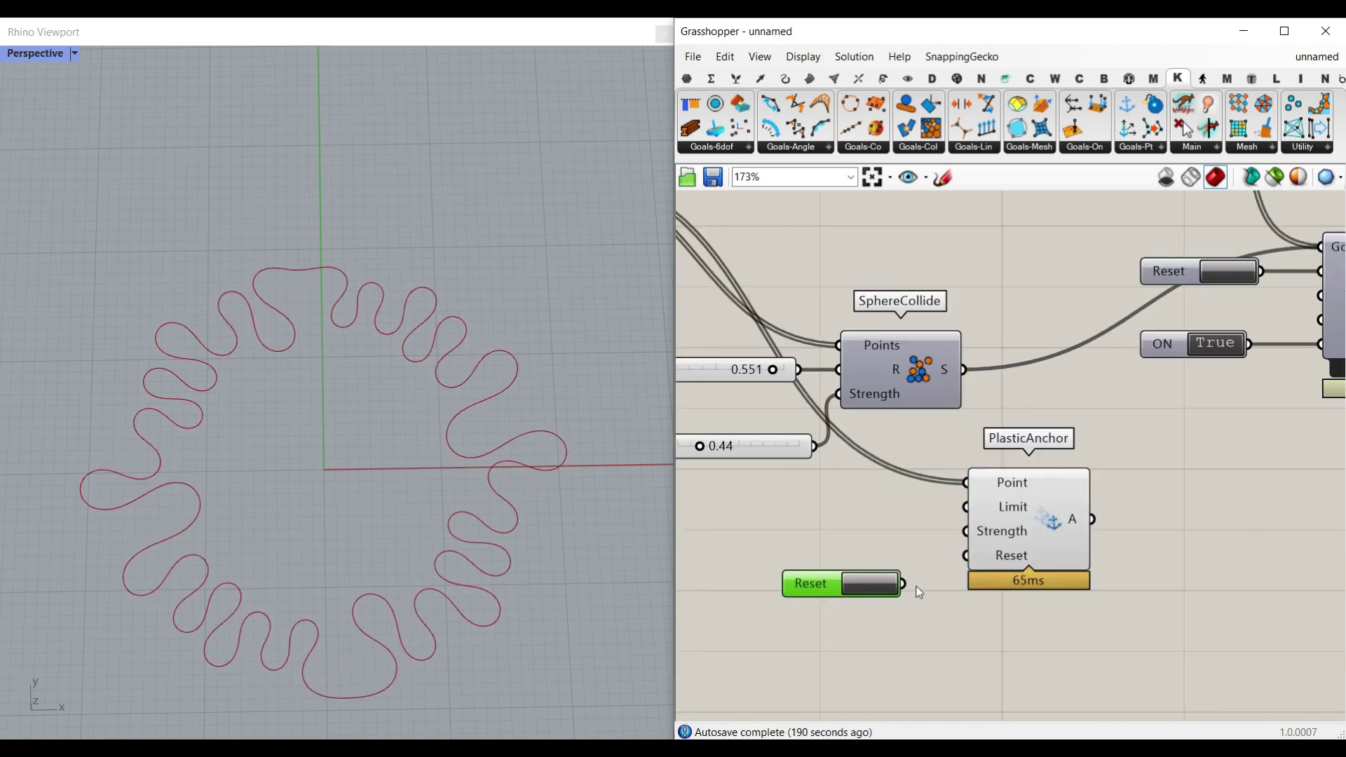
scroll(914, 589, "up", 2)
left_click_drag(898, 582, 977, 553)
left_click_drag(806, 587, 798, 624)
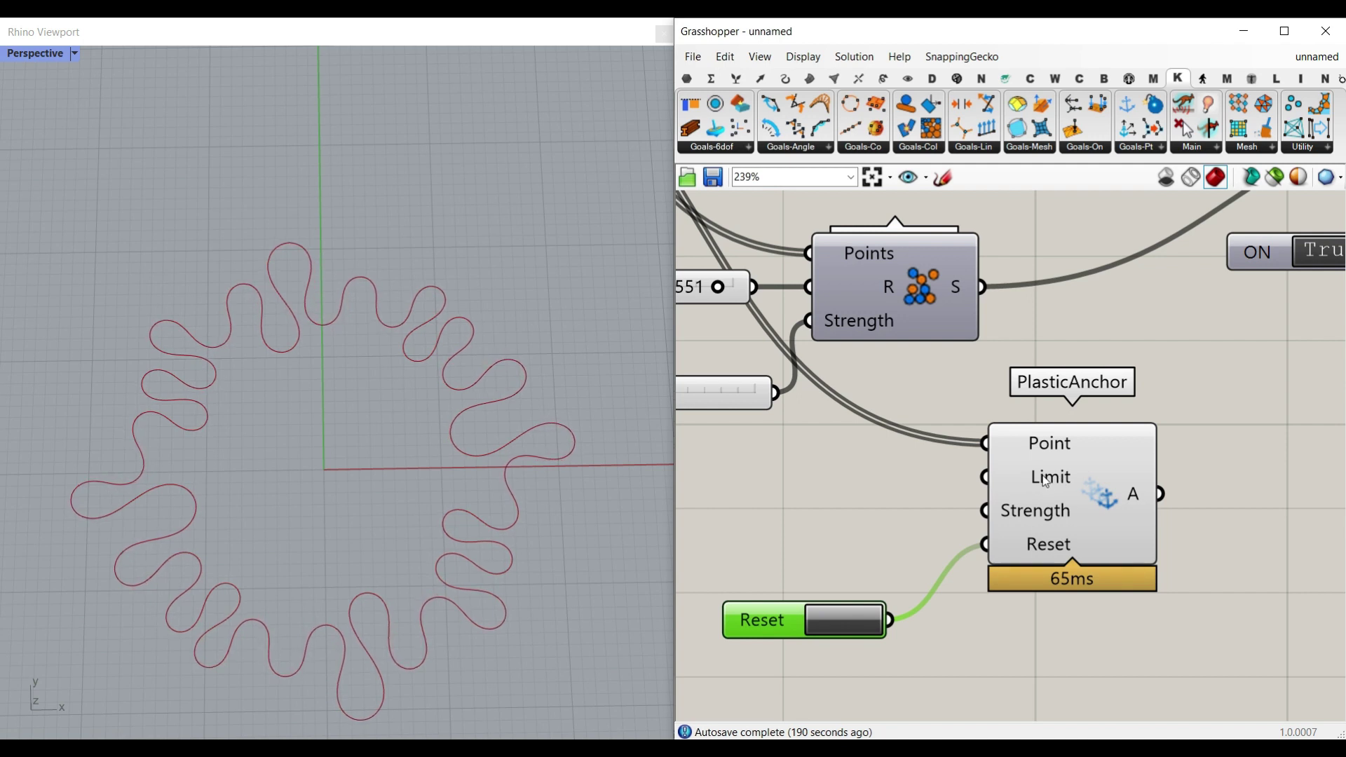
- Add a number slider ranging from 0 to 2.00 and connect it to PlasticAnchor's Limit input
right_click_drag(777, 512, 866, 522)
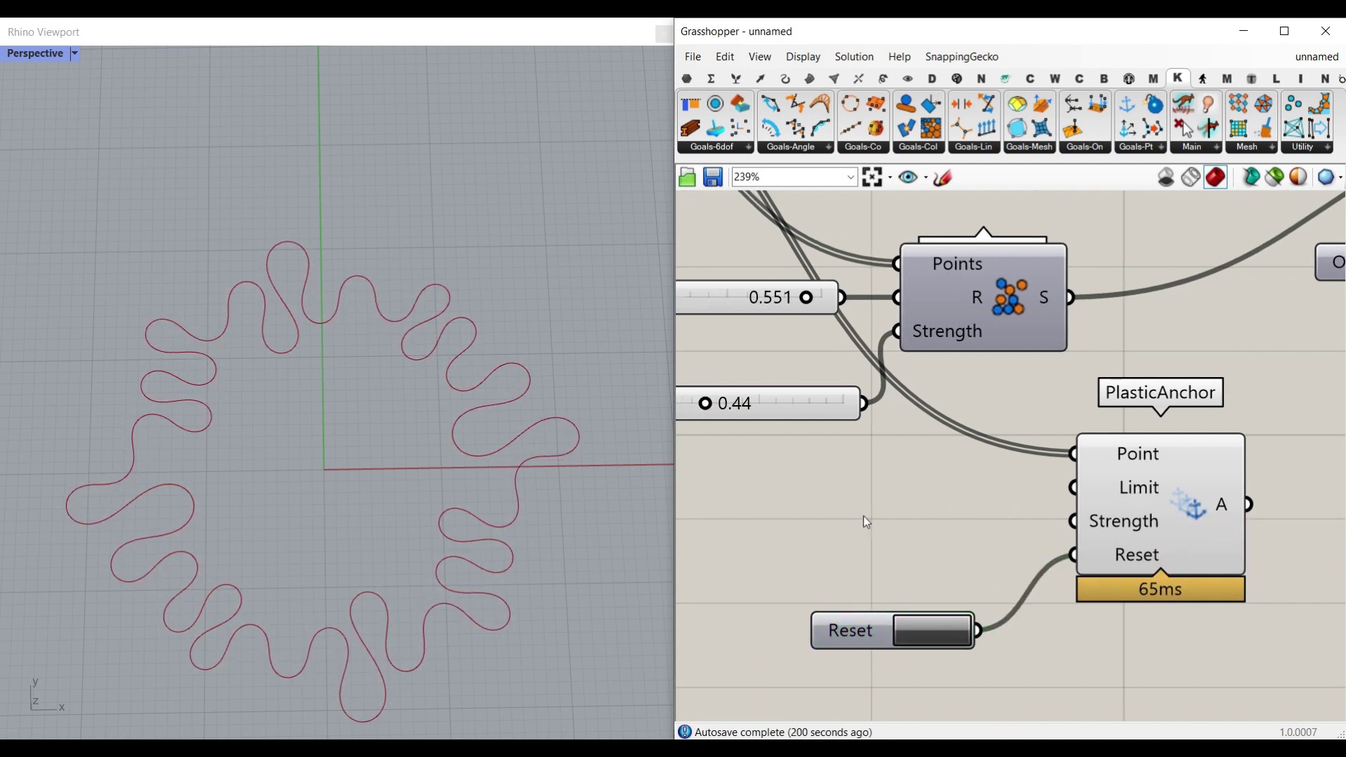
double_click(865, 523)
type("0..2.00")
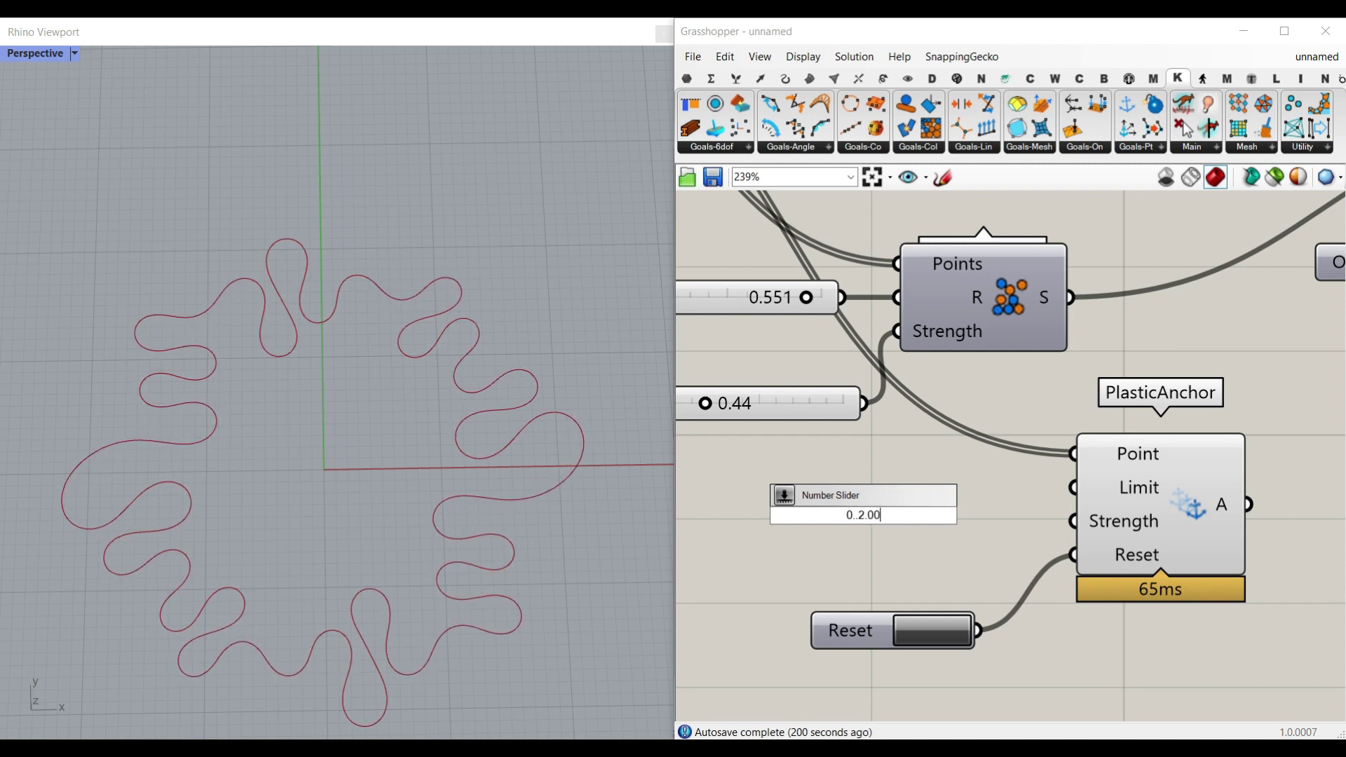
key("Return")
left_click_drag(1048, 513, 1072, 487)
- Connect PlasticAnchor's A output to the Solver's GoalObjects input alongside the existing goals
scroll(1262, 509, "down", 2)
right_click_drag(1262, 510, 963, 550)
left_click_drag(955, 550, 1185, 278)
- Set PlasticAnchor's Limit slider to 0.18, reset the Solver and inspect the resulting curve up close
right_click_drag(864, 544, 1016, 526)
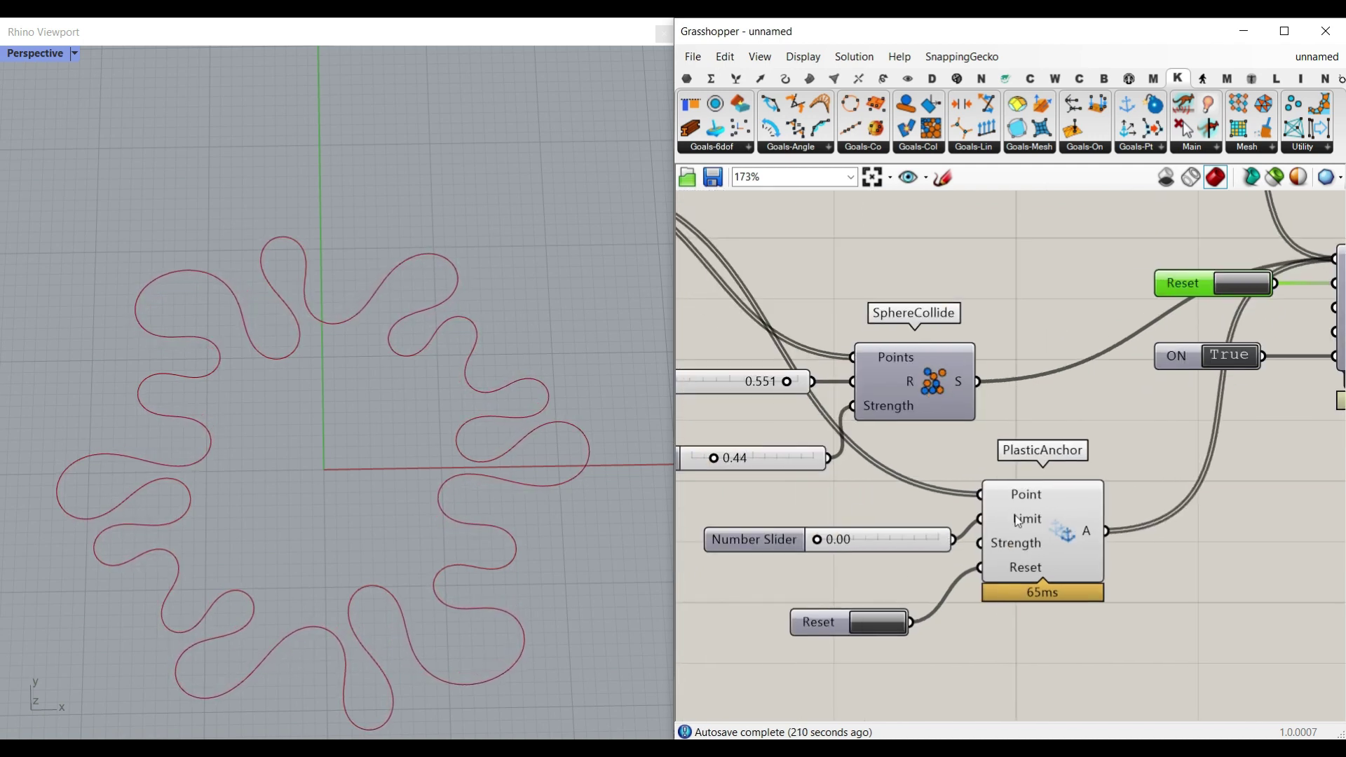
scroll(786, 530, "up", 3)
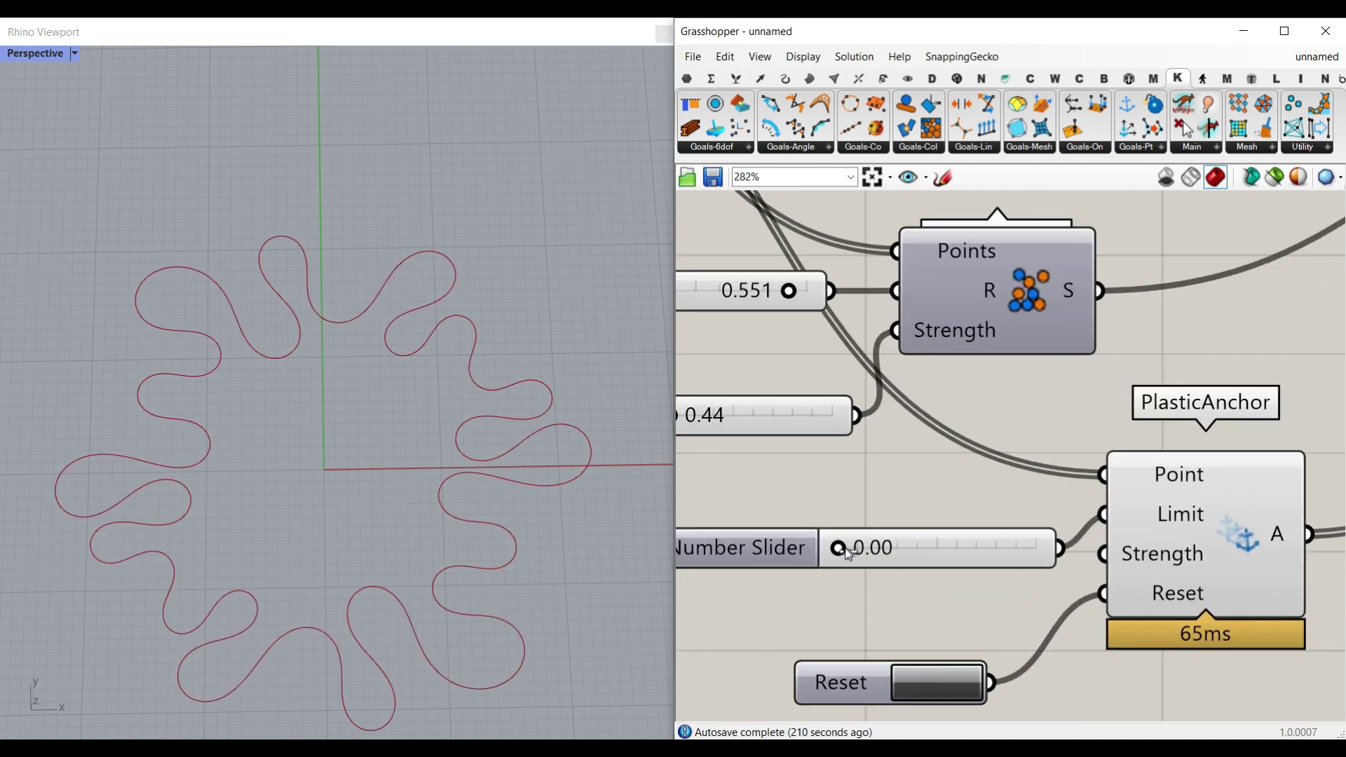
scroll(914, 560, "down", 3)
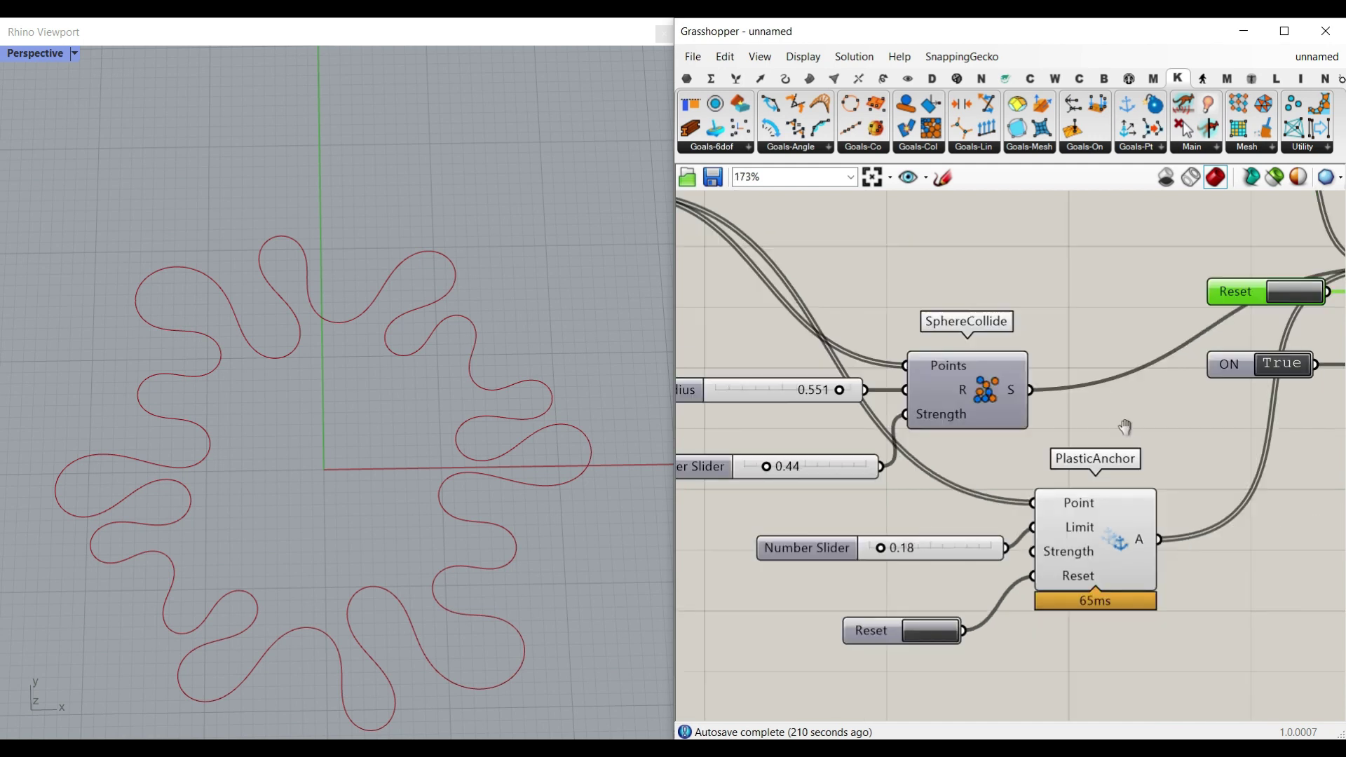
right_click_drag(1125, 427, 1029, 418)
left_click(1193, 281)
scroll(295, 510, "up", 1)
scroll(383, 330, "down", 1)
scroll(494, 349, "up", 1)
scroll(503, 422, "up", 3)
scroll(503, 422, "up", 2)
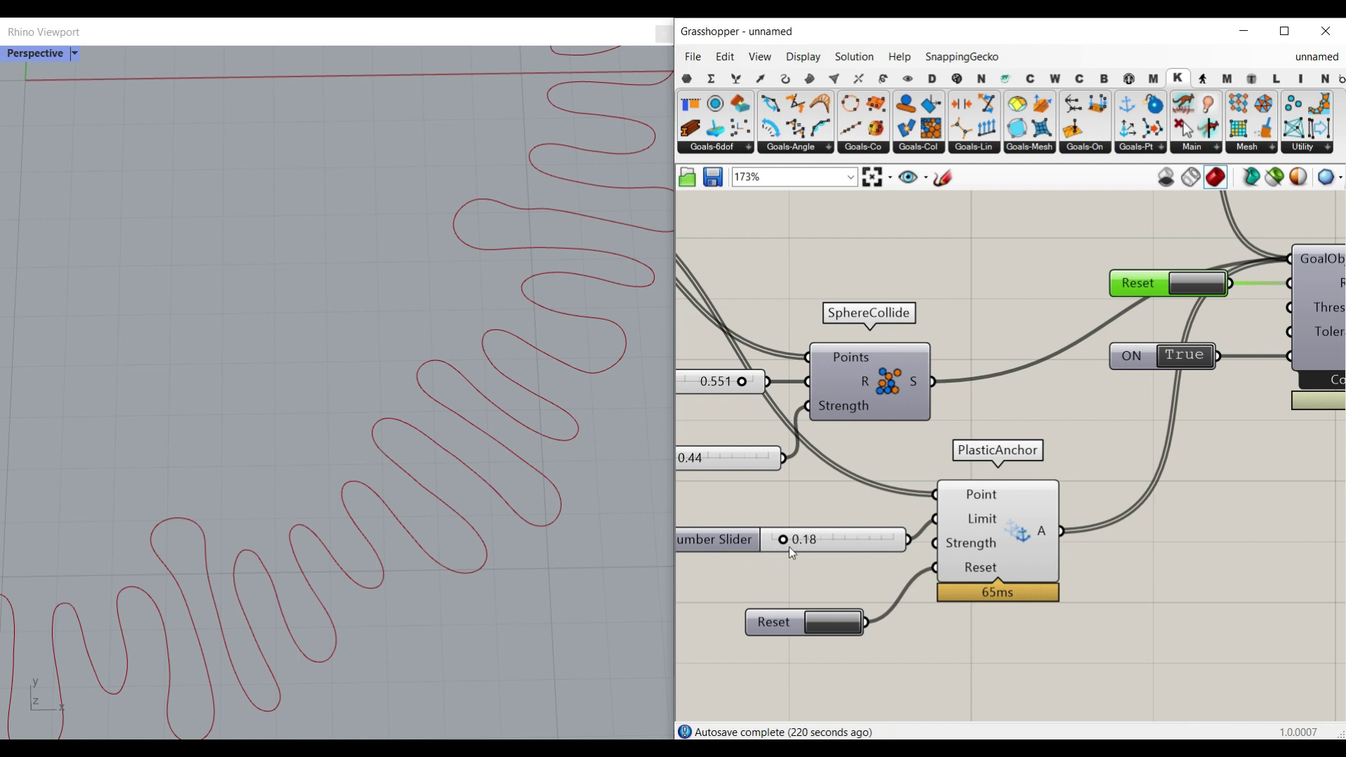
- Try values of 0.05 and 0.31 on PlasticAnchor's Limit slider
mouse_move(782, 542)
left_mouse_down()
mouse_move(771, 547)
mouse_move(789, 542)
left_mouse_up()
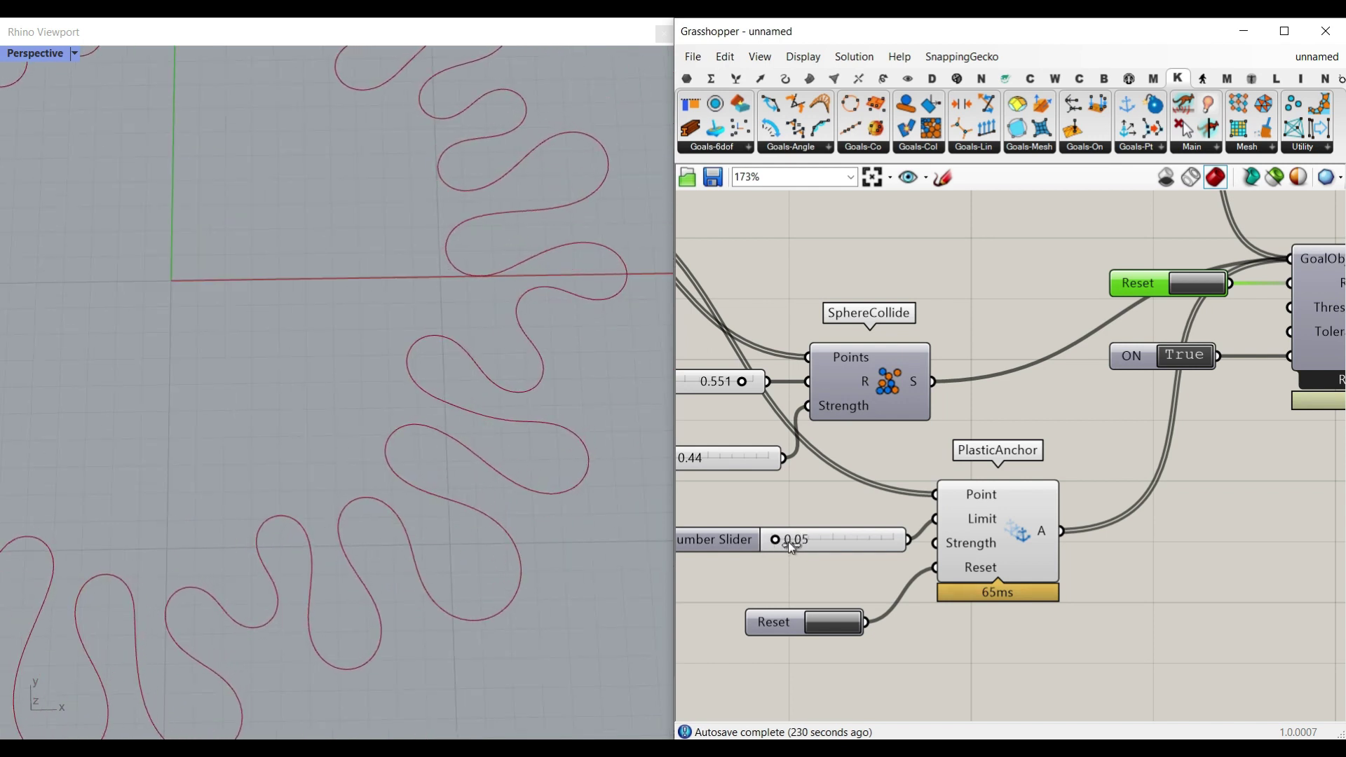
scroll(419, 511, "down", 3)
scroll(161, 398, "up", 2)
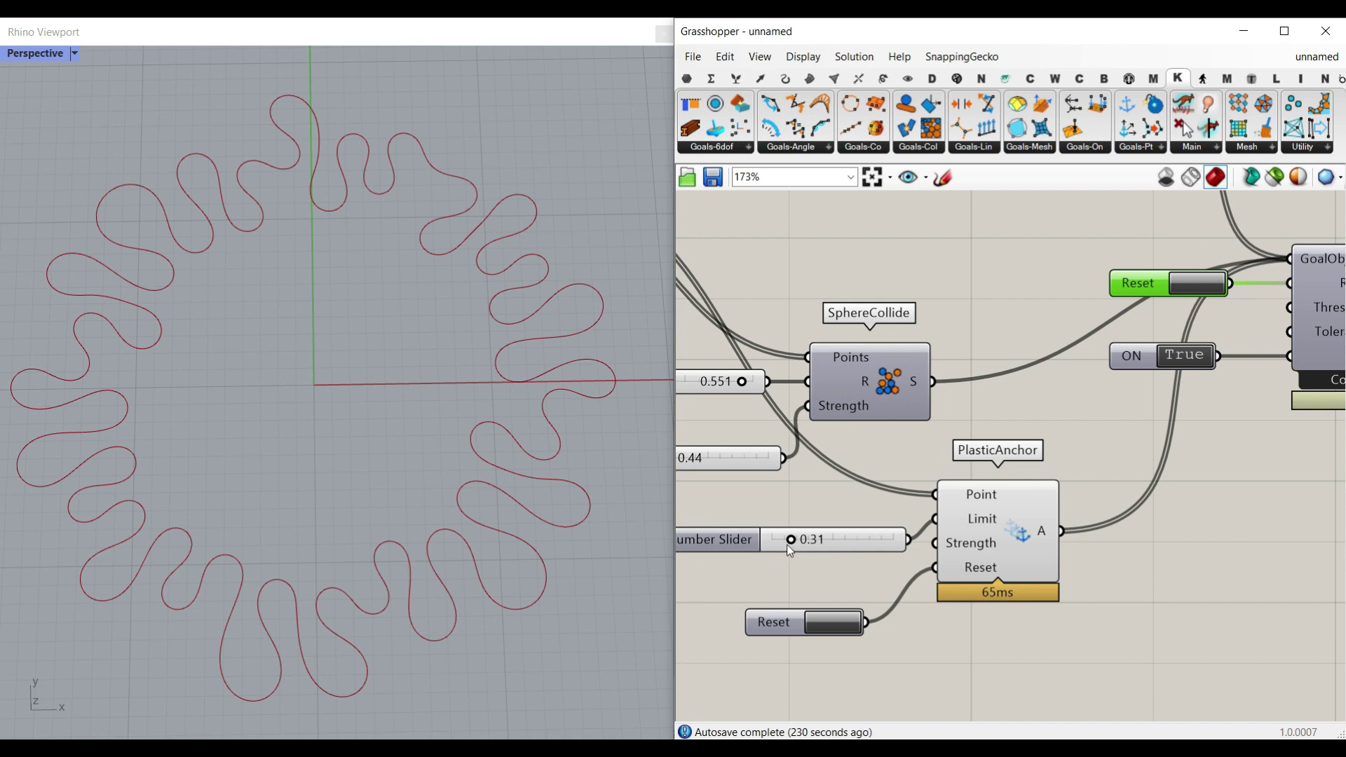
- Raise PlasticAnchor's Limit slider to 1.43 and check its effect on the curve
left_click_drag(789, 541, 824, 542)
left_click_drag(734, 537, 865, 540)
scroll(453, 375, "down", 5)
scroll(280, 387, "up", 2)
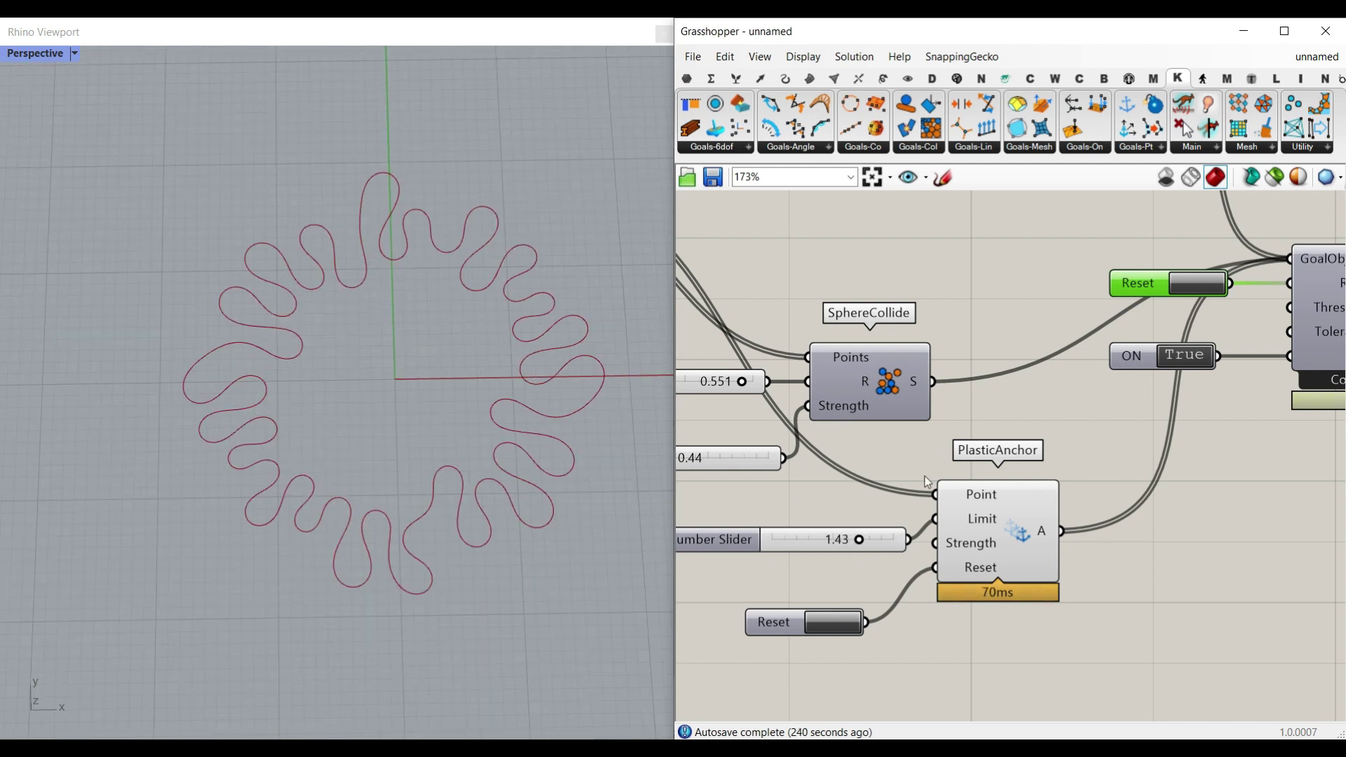
- Reset PlasticAnchor and restart the Solver to compare the growth with the high limit
left_click(849, 627)
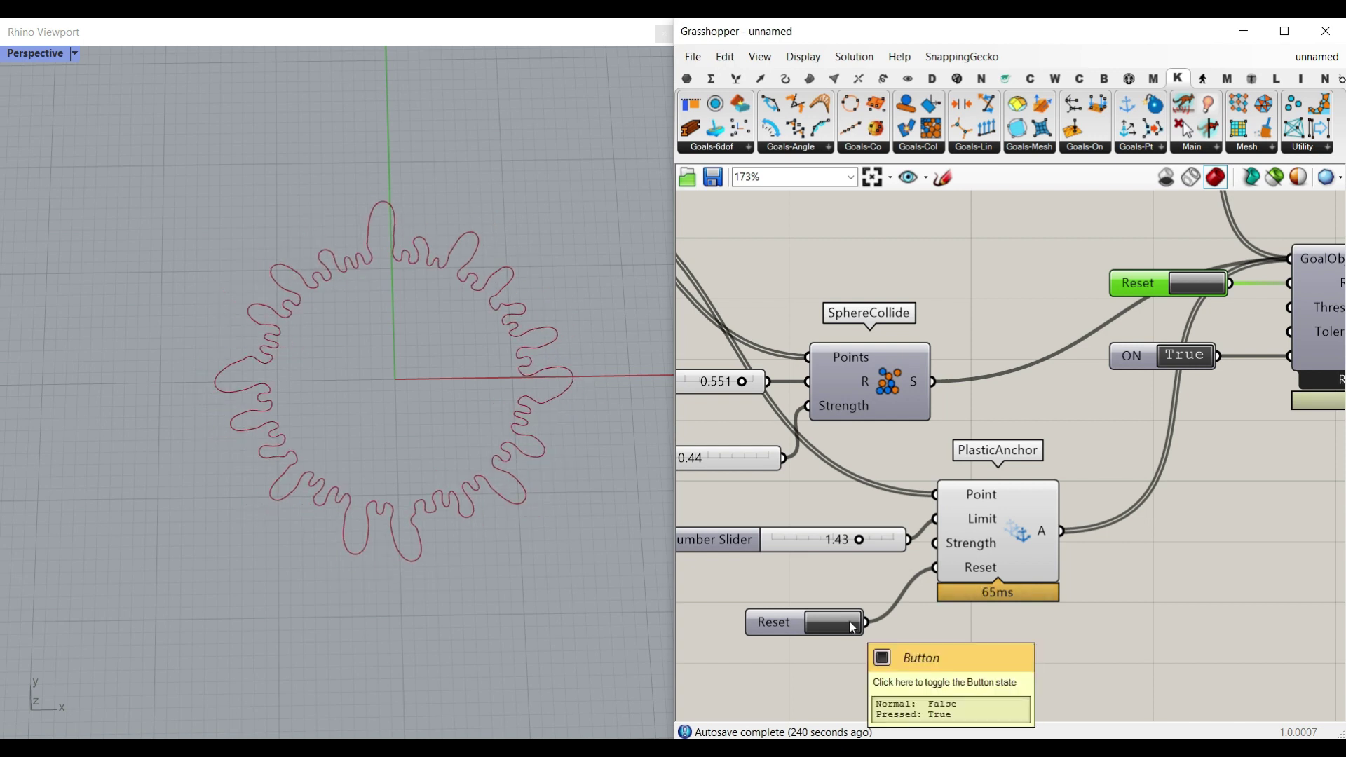
left_click(824, 631)
scroll(466, 418, "up", 2)
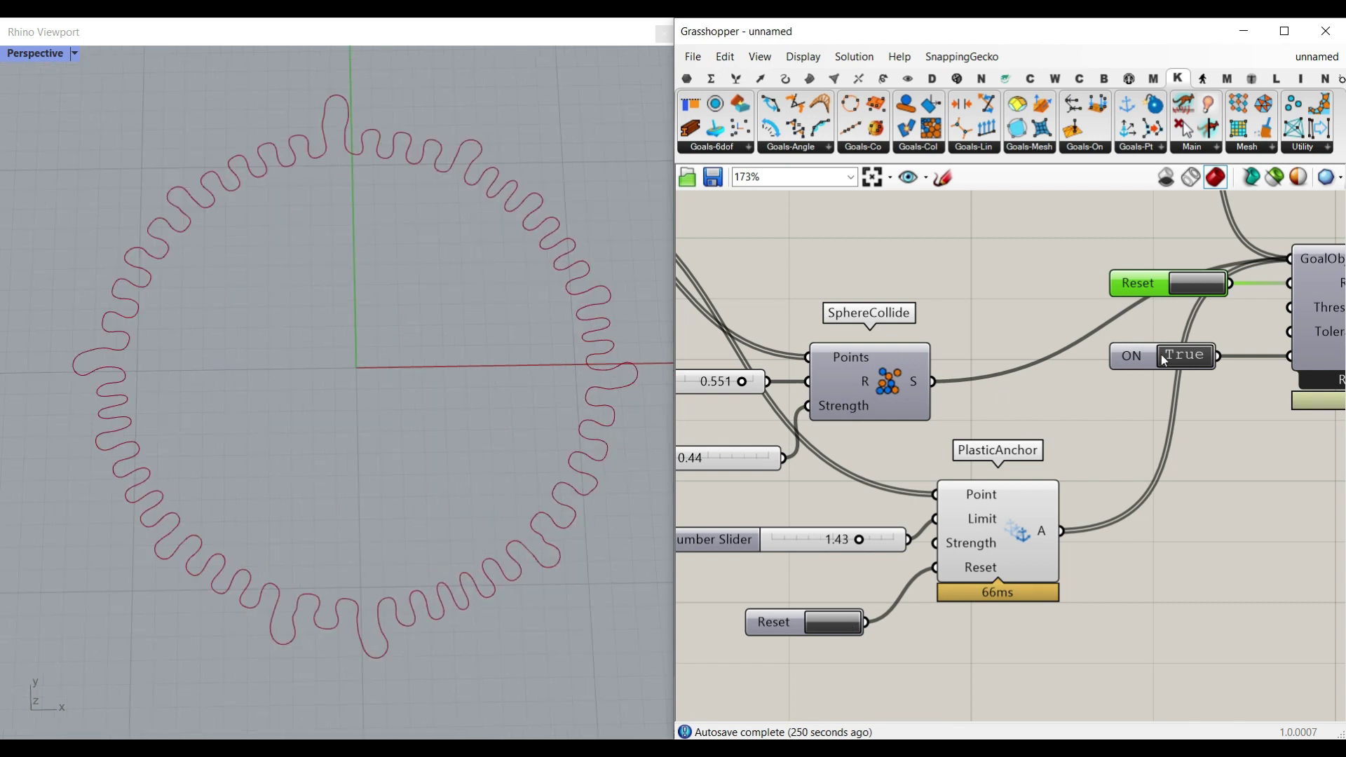
left_click(1189, 291)
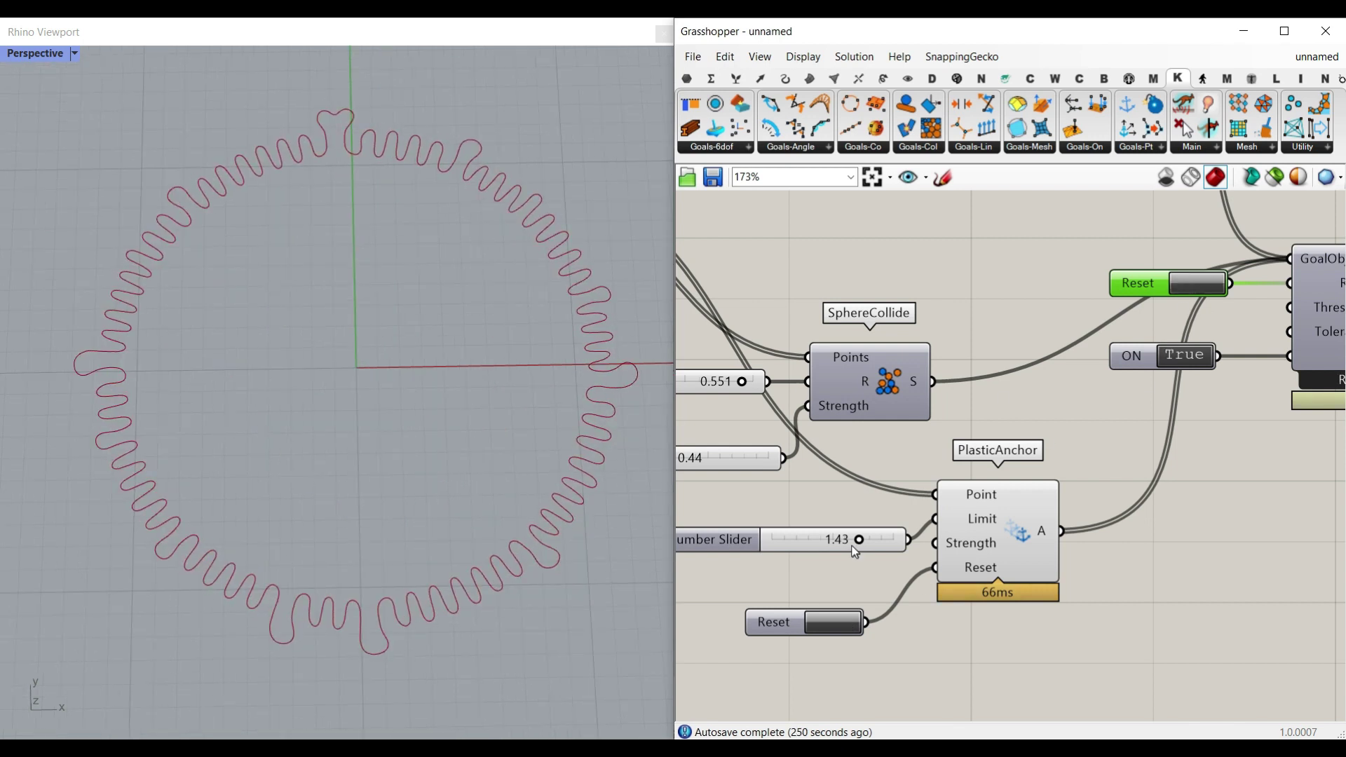
- Set PlasticAnchor's Limit slider to 0.00 and restart the Solver
left_click_drag(864, 544, 772, 540)
left_click(1193, 281)
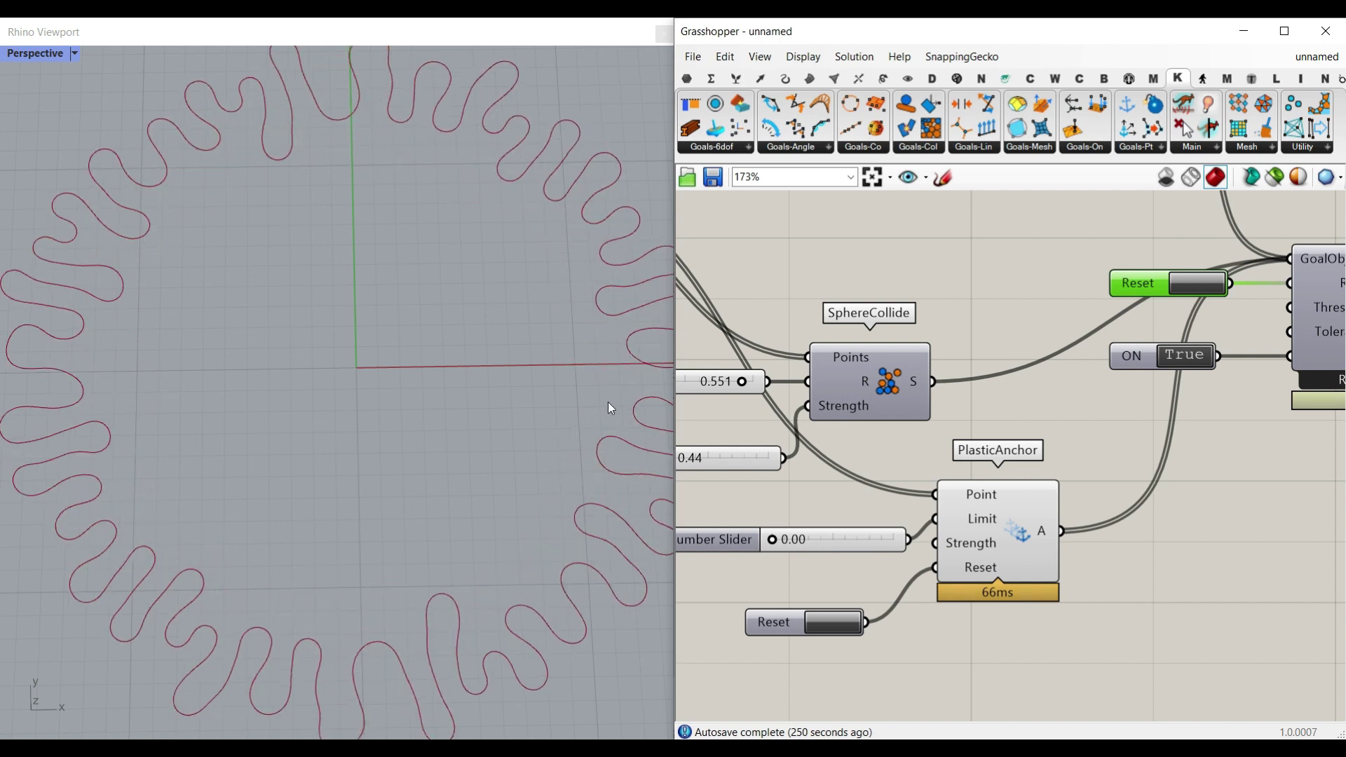
scroll(411, 425, "down", 1)
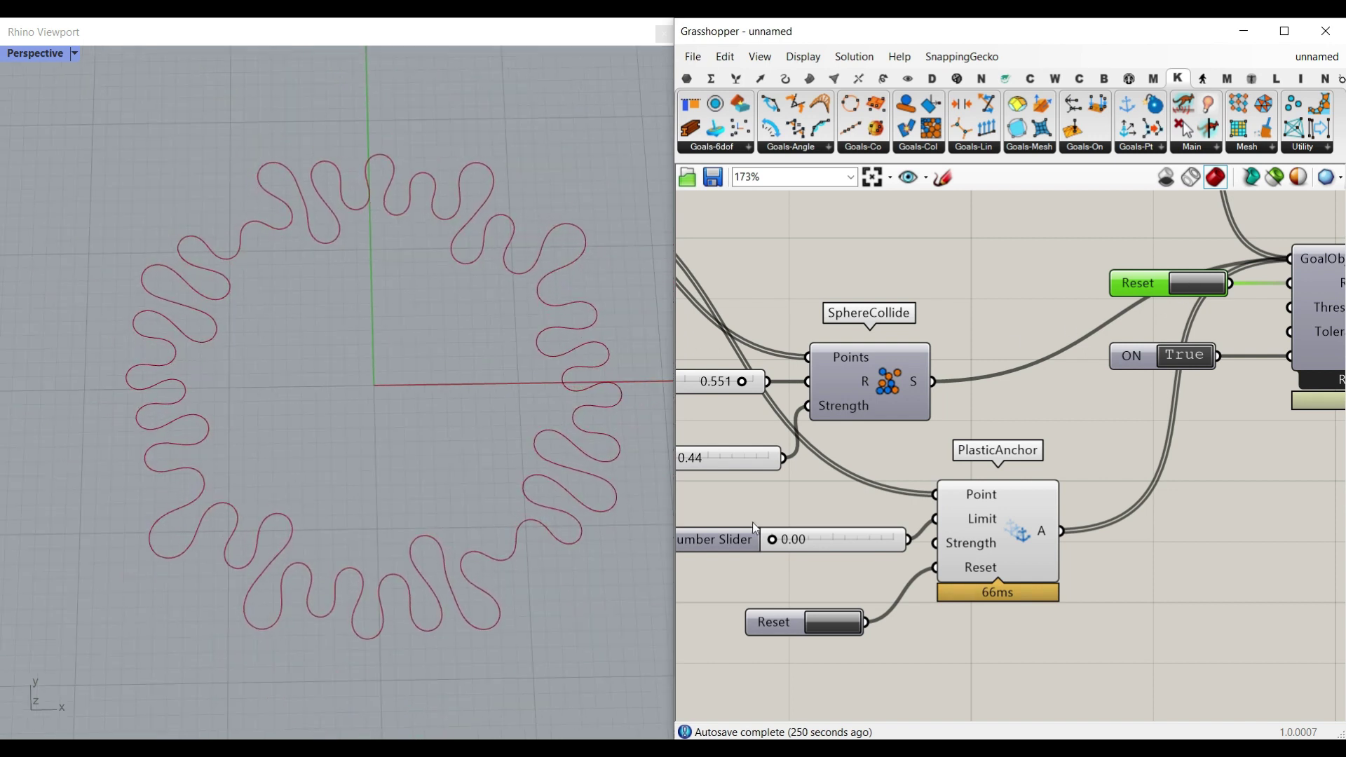
scroll(503, 445, "up", 2)
scroll(497, 447, "down", 2)
- Display the curve's Boundary Surfaces result as a black filled surface
scroll(1150, 414, "down", 4)
right_click_drag(1149, 414, 865, 415)
scroll(1147, 397, "up", 4)
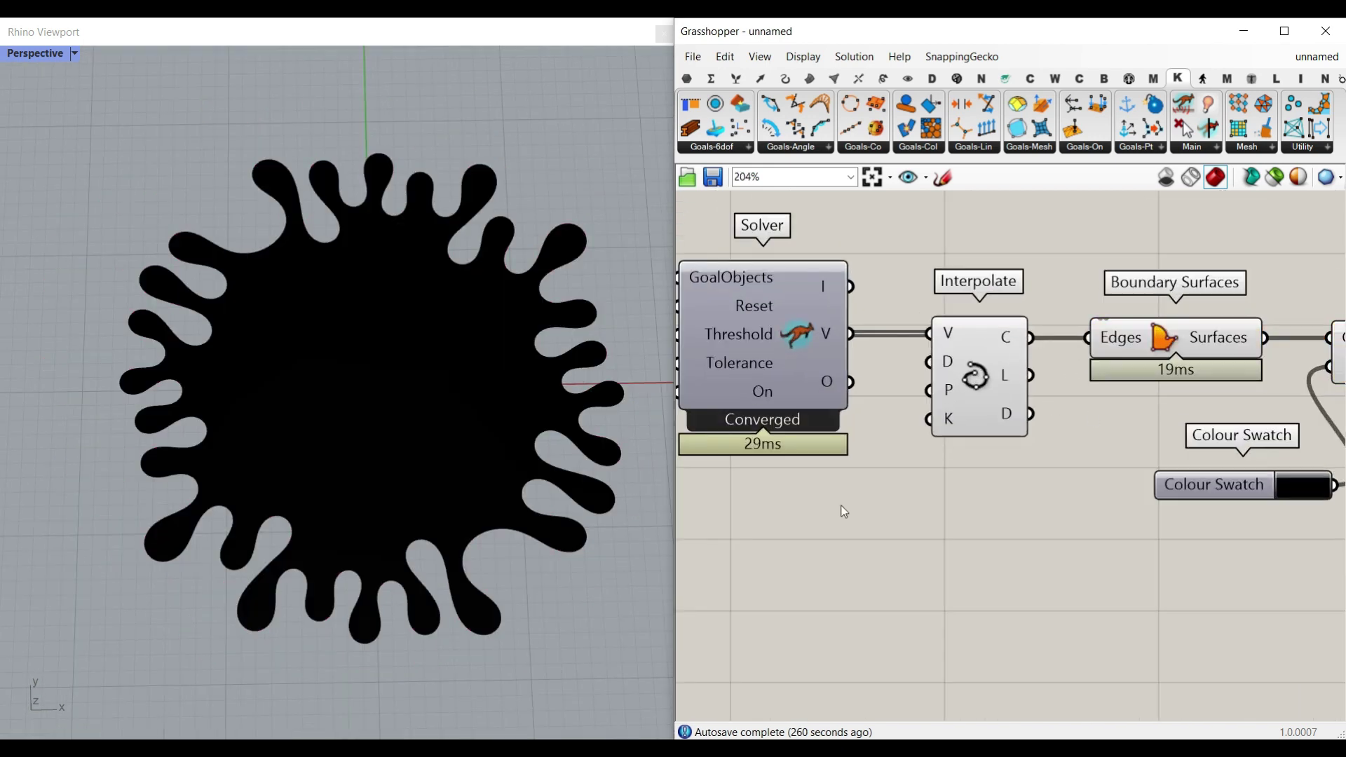
right_click(1245, 352)
left_click(1235, 368)
left_click(1211, 538)
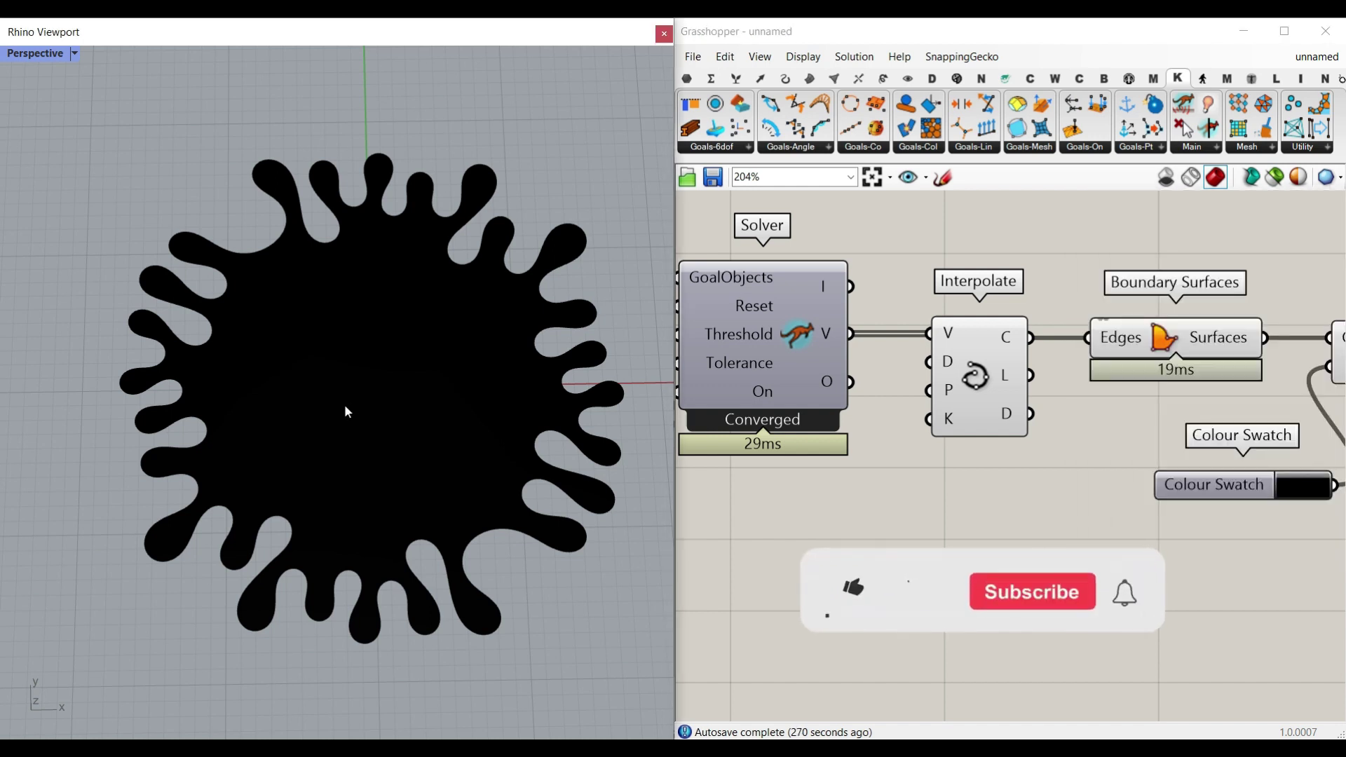